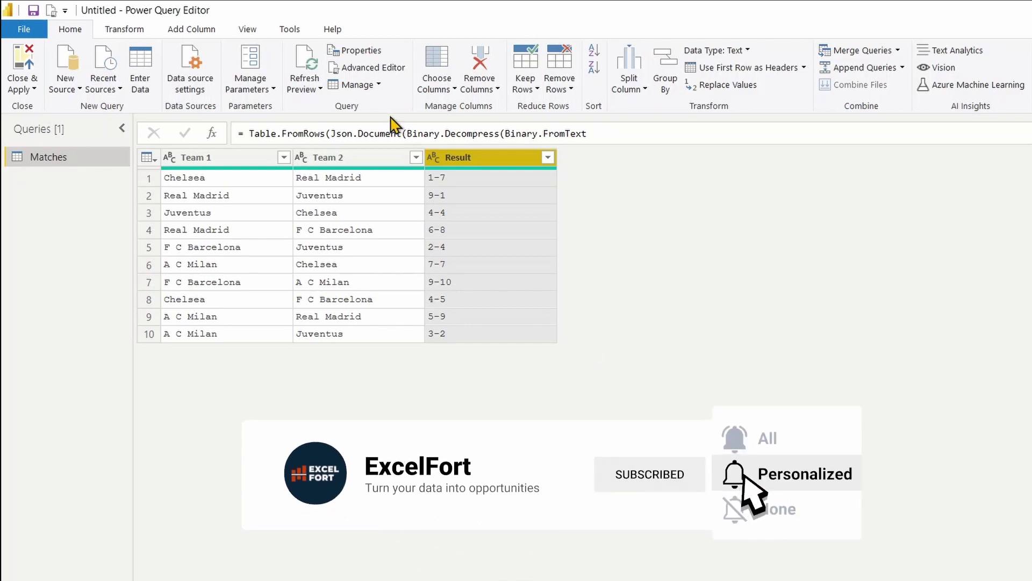
Step: Examine the Team 1 and Team 2 columns of the Matches table
left_click(239, 160)
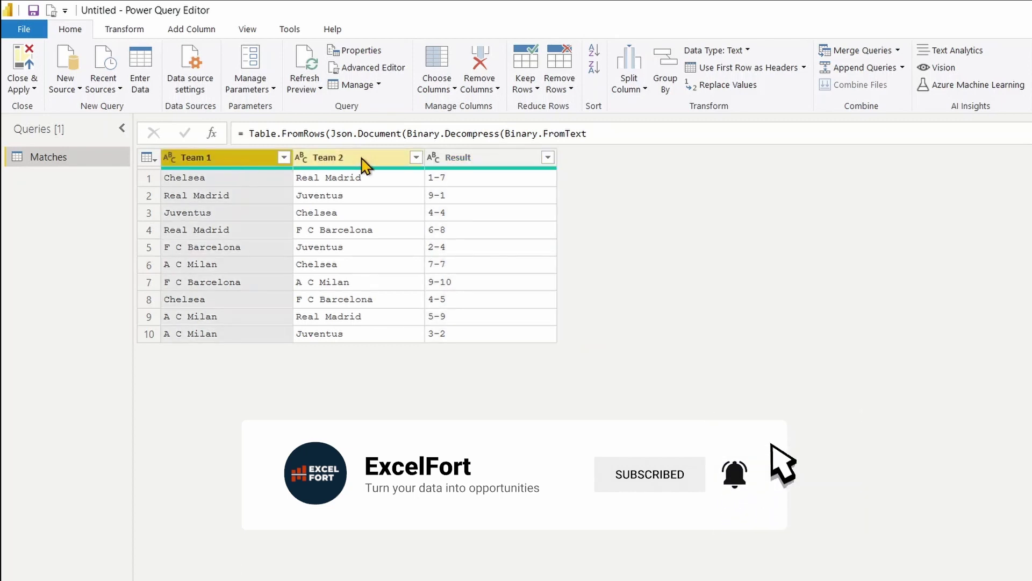
left_click(361, 160)
left_click(240, 161)
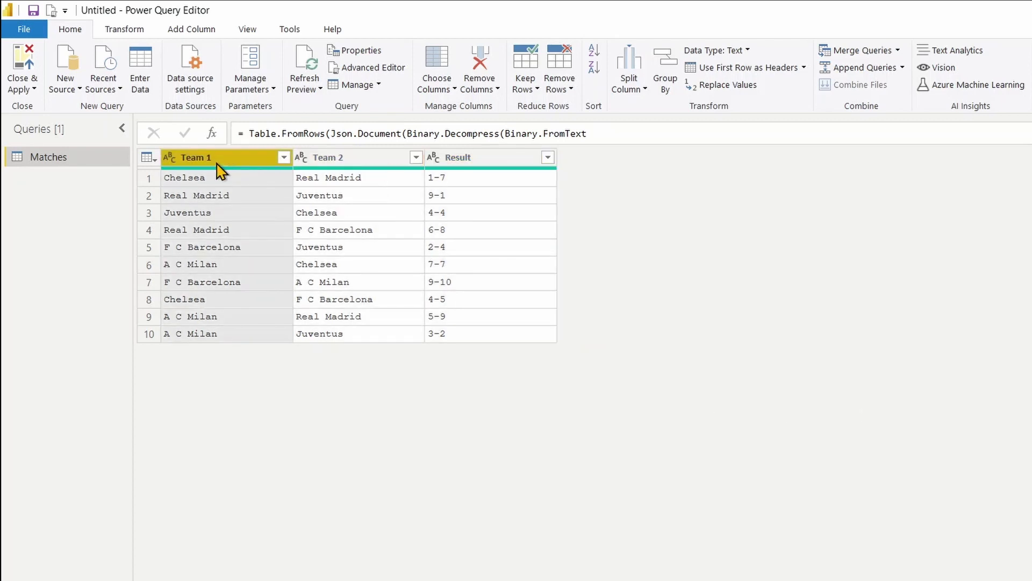
left_click(344, 163)
left_click(252, 163)
mouse_move(181, 391)
left_mouse_down()
mouse_move(207, 426)
mouse_move(342, 533)
left_mouse_up()
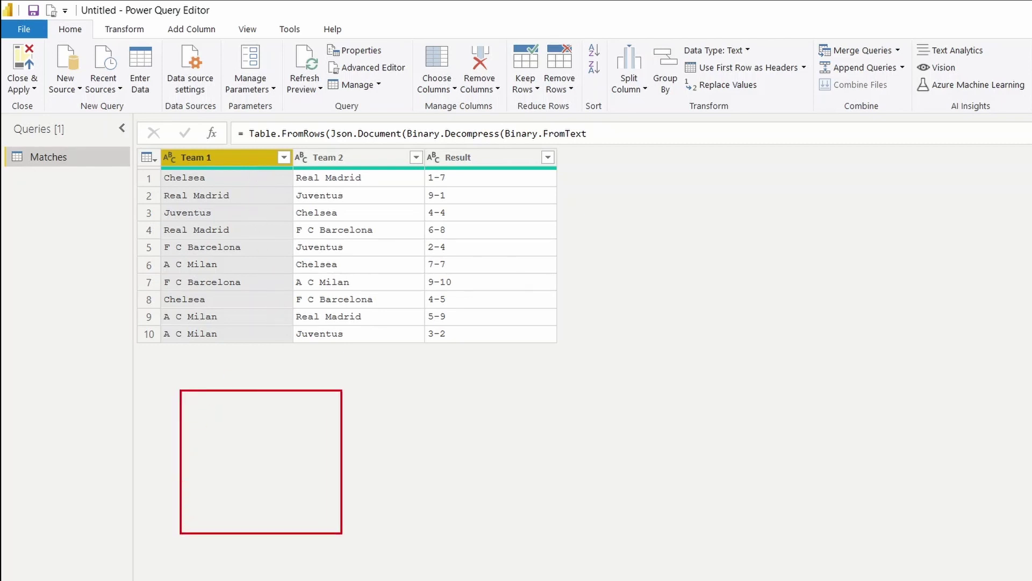
mouse_move(235, 344)
left_mouse_down()
mouse_move(245, 388)
mouse_move(273, 385)
mouse_move(307, 340)
left_mouse_up()
mouse_move(346, 391)
left_mouse_down()
mouse_move(405, 511)
mouse_move(399, 533)
left_mouse_up()
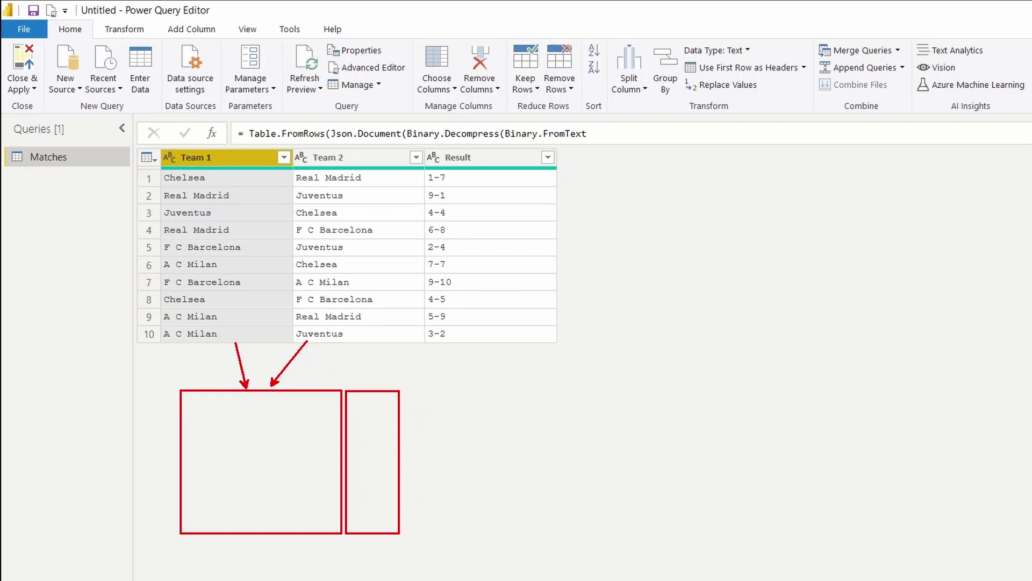
mouse_move(161, 169)
left_mouse_down()
mouse_move(221, 199)
mouse_move(226, 187)
left_mouse_up()
left_click_drag(294, 205, 353, 220)
left_click_drag(289, 257, 353, 272)
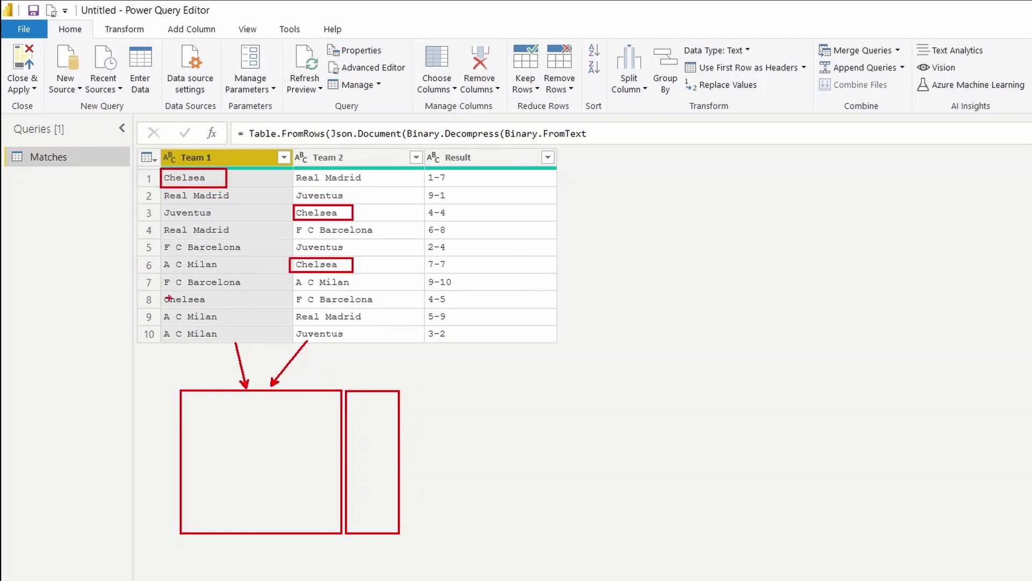
left_click_drag(160, 293, 227, 307)
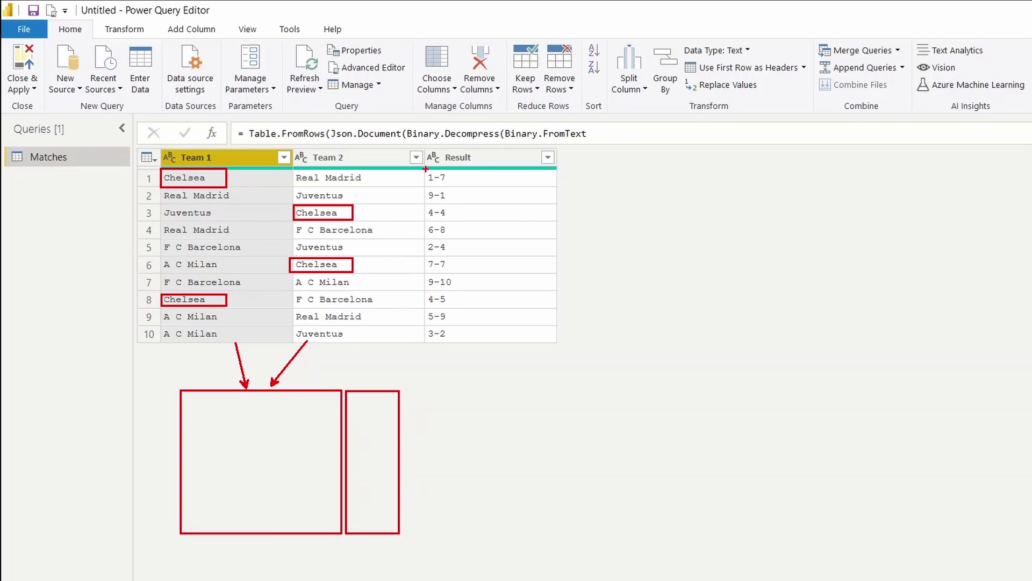
mouse_move(427, 169)
left_mouse_down()
mouse_move(495, 229)
mouse_move(555, 337)
mouse_move(515, 336)
left_mouse_up()
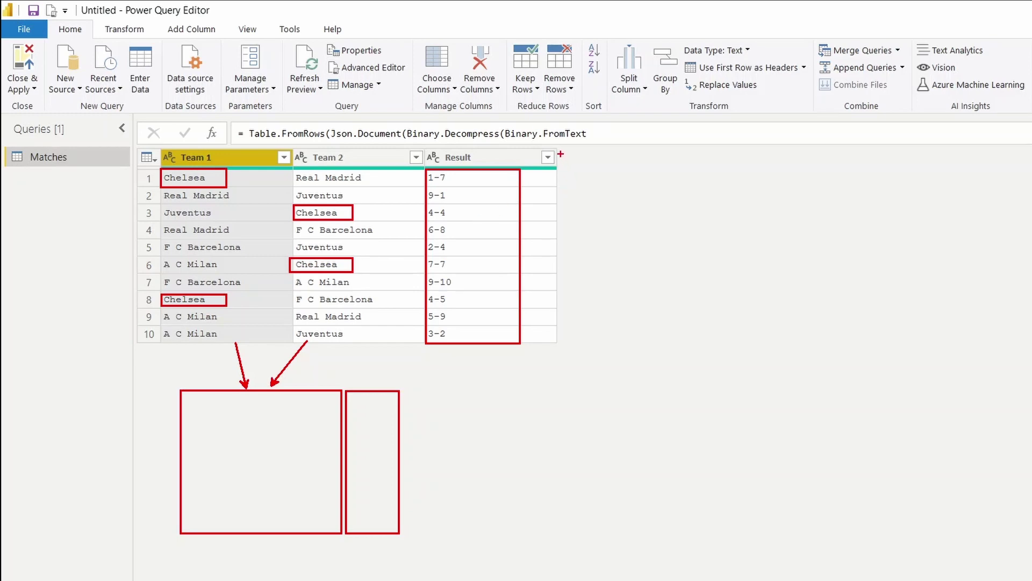
mouse_move(560, 154)
left_mouse_down()
mouse_move(645, 352)
mouse_move(640, 344)
left_mouse_up()
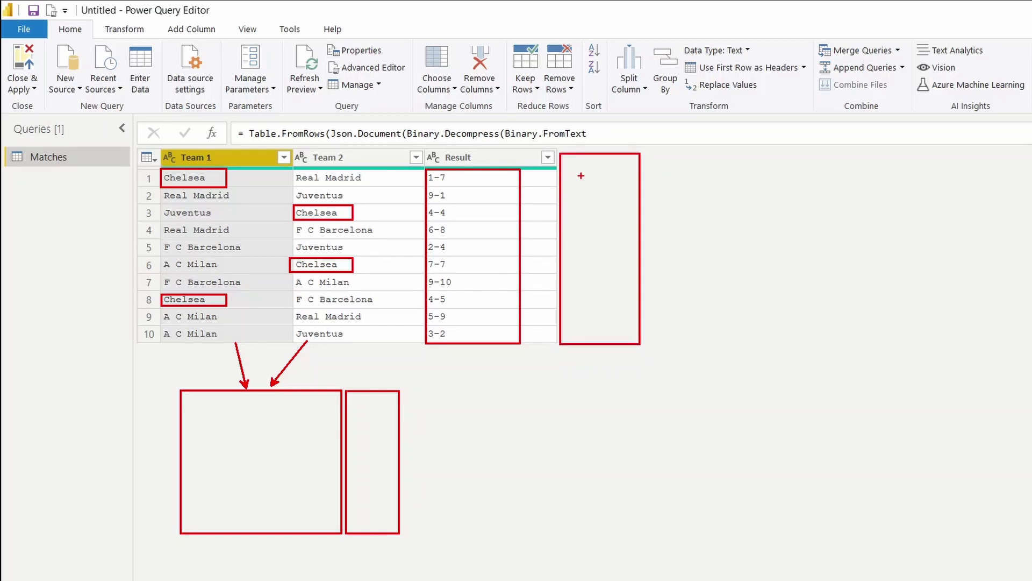
mouse_move(581, 175)
left_mouse_down()
mouse_move(590, 177)
mouse_move(592, 219)
left_mouse_up()
left_click_drag(404, 459, 590, 355)
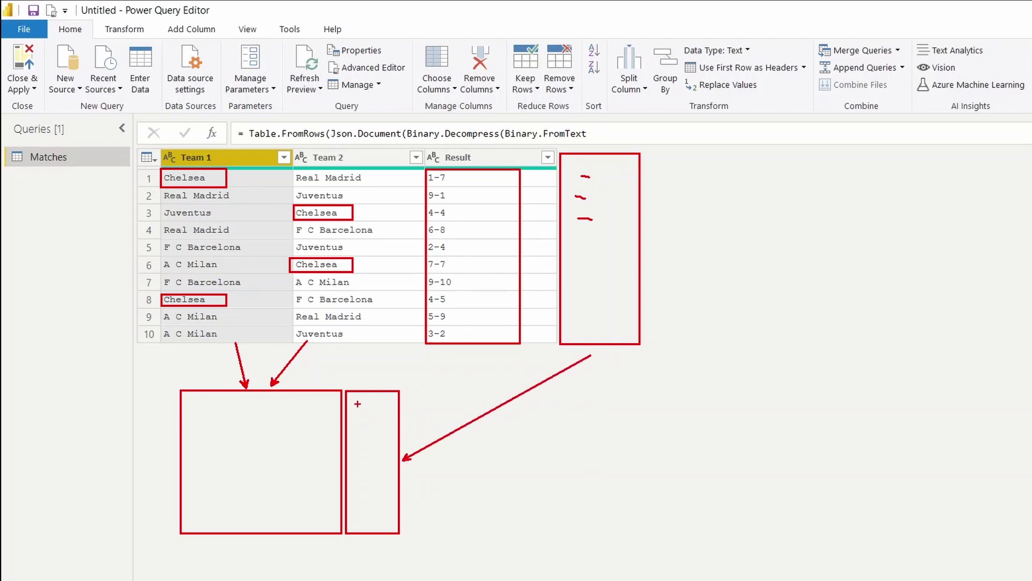
left_click_drag(250, 406, 371, 410)
key("Escape")
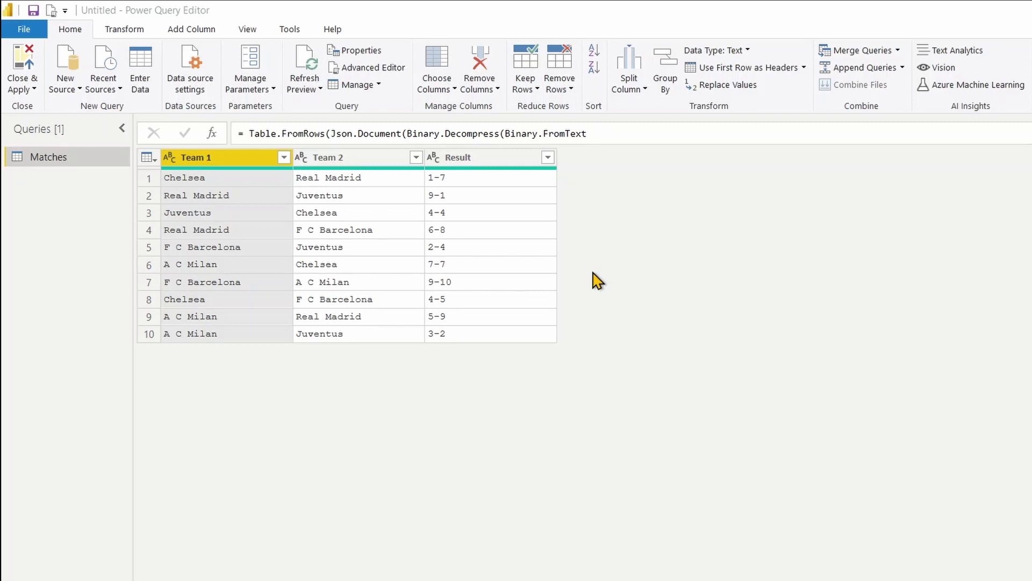
Step: Open the Matches query's code in the Advanced Editor and add a comma and blank lines after the Source step
left_click(54, 14)
left_click(54, 13)
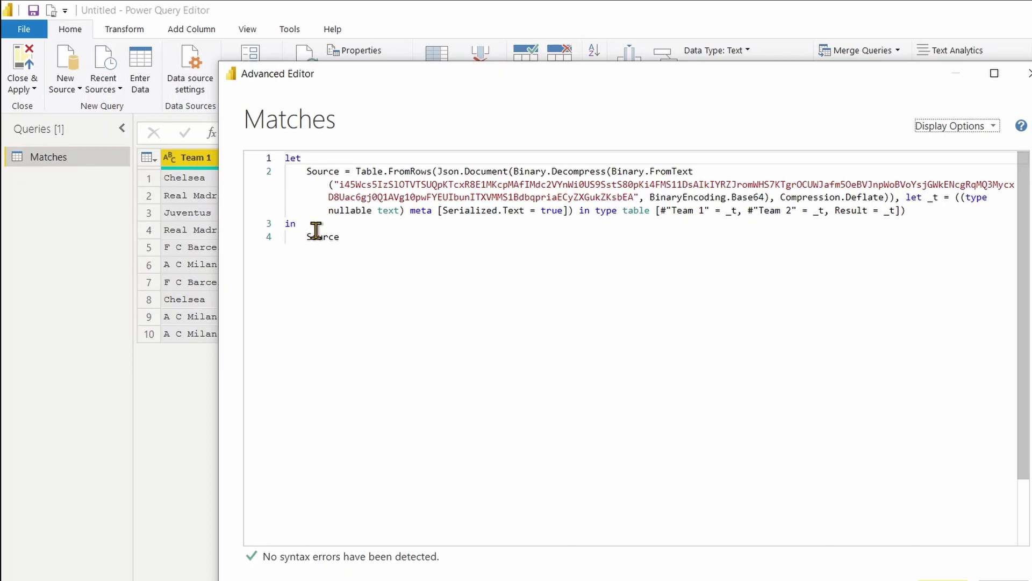
left_click(287, 223)
key("Return")
key("Return")
key("Return")
key("Up")
key("Up")
key("Up")
key("Up")
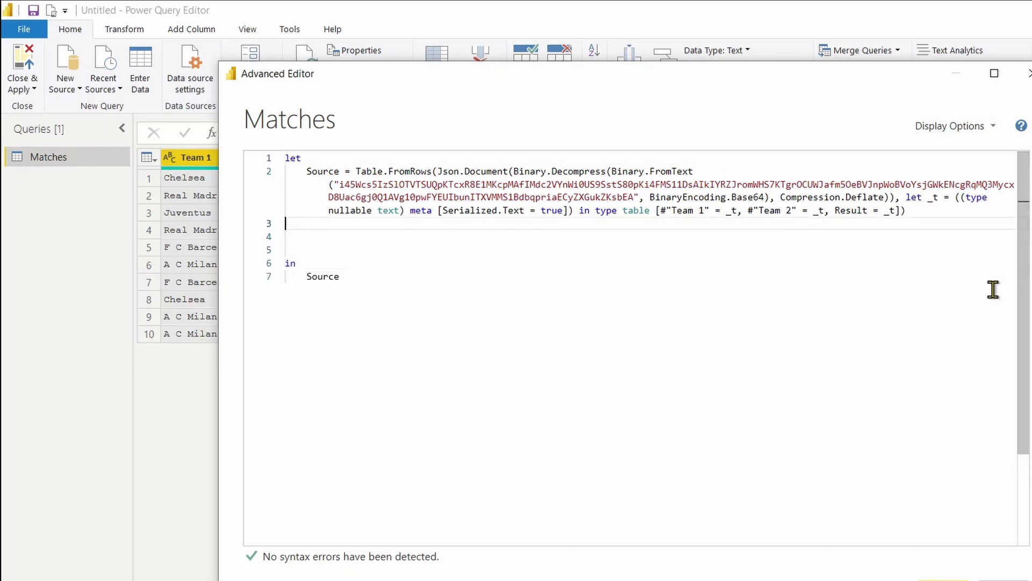
key("End")
type(",")
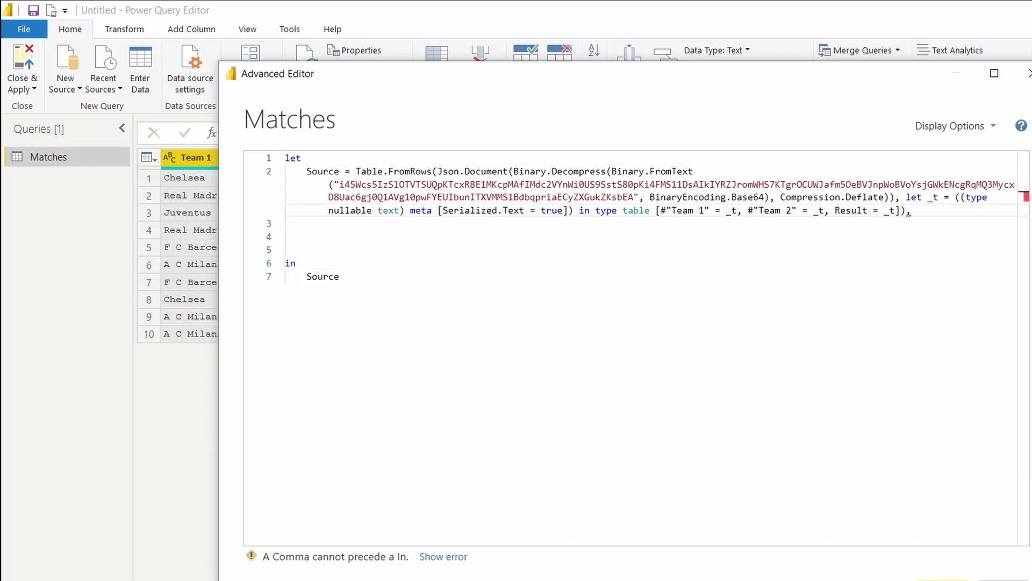
key("Return")
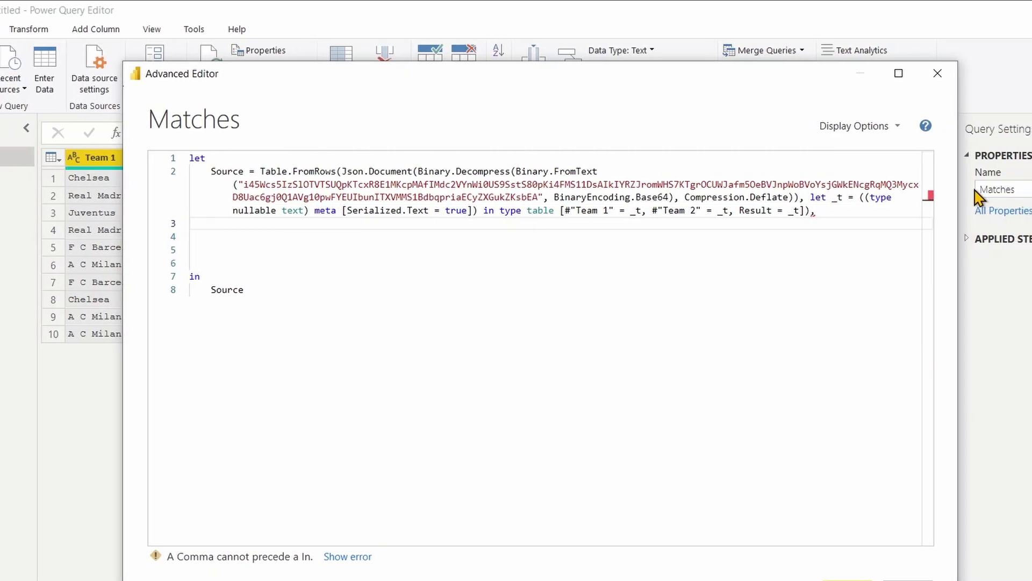
Step: Add a WinnersList step that uses Table.AddColumn on Source to create a "Winners" column, with each starting its column generator
type("Win")
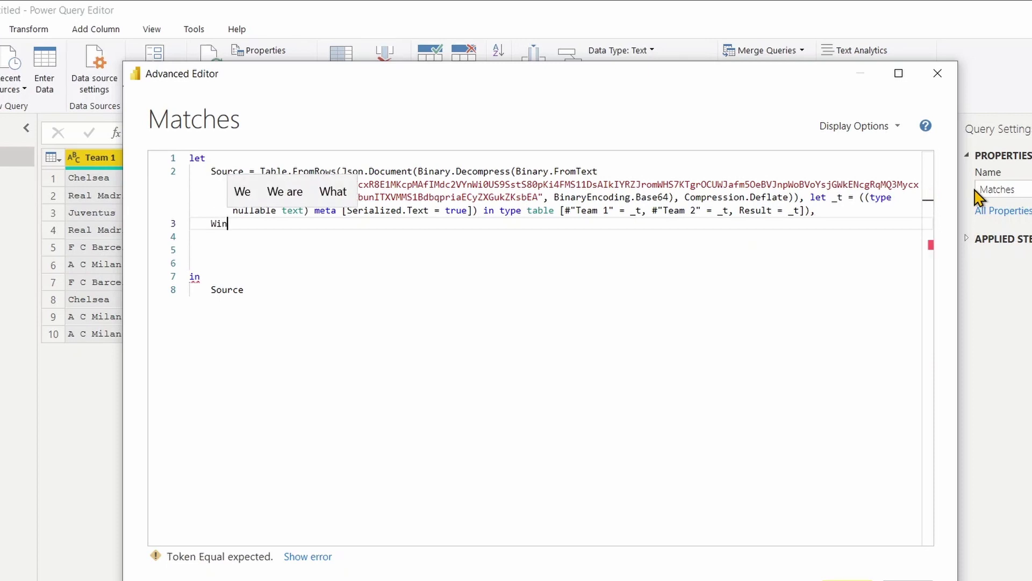
type("nersList")
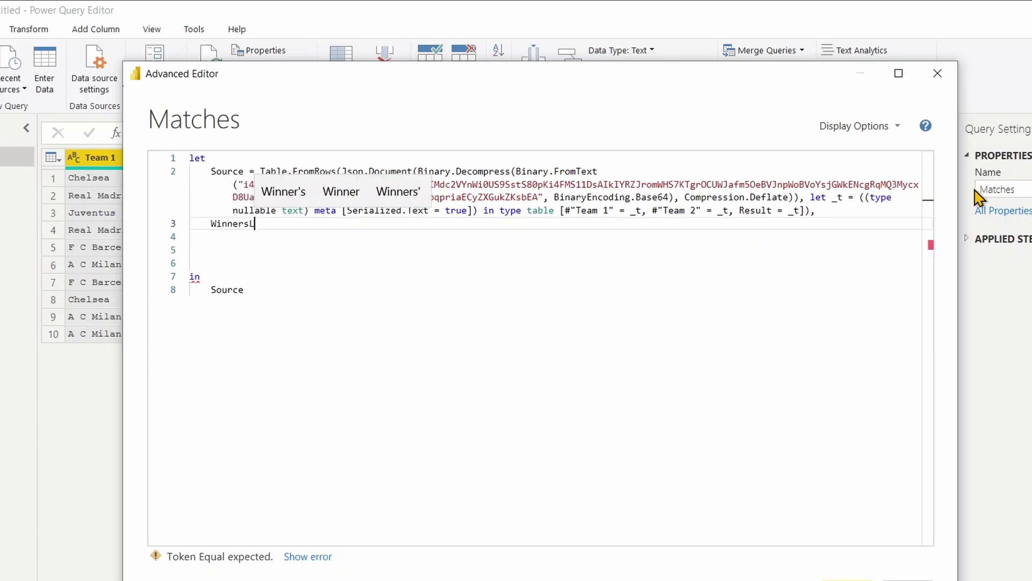
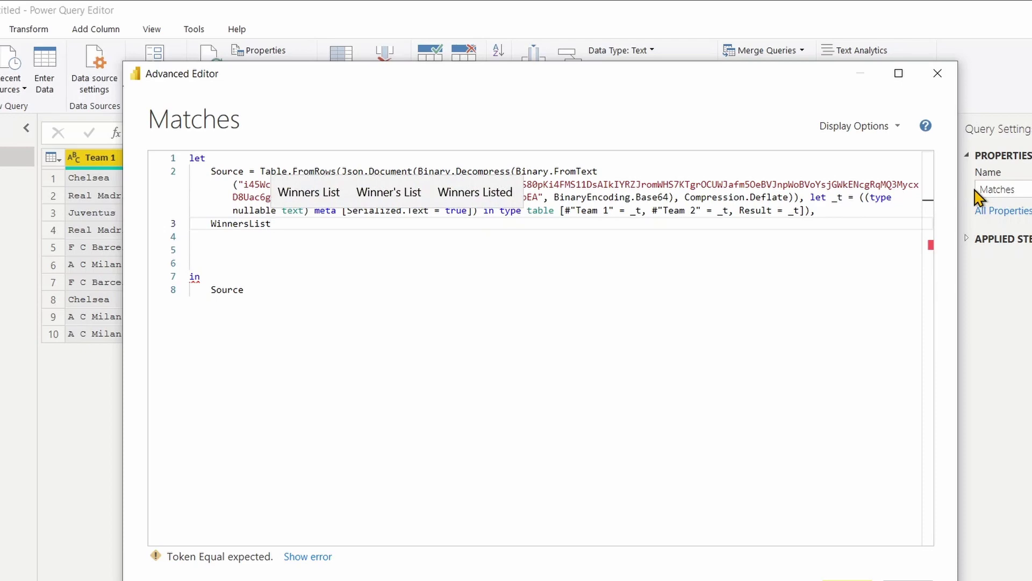
type("= A")
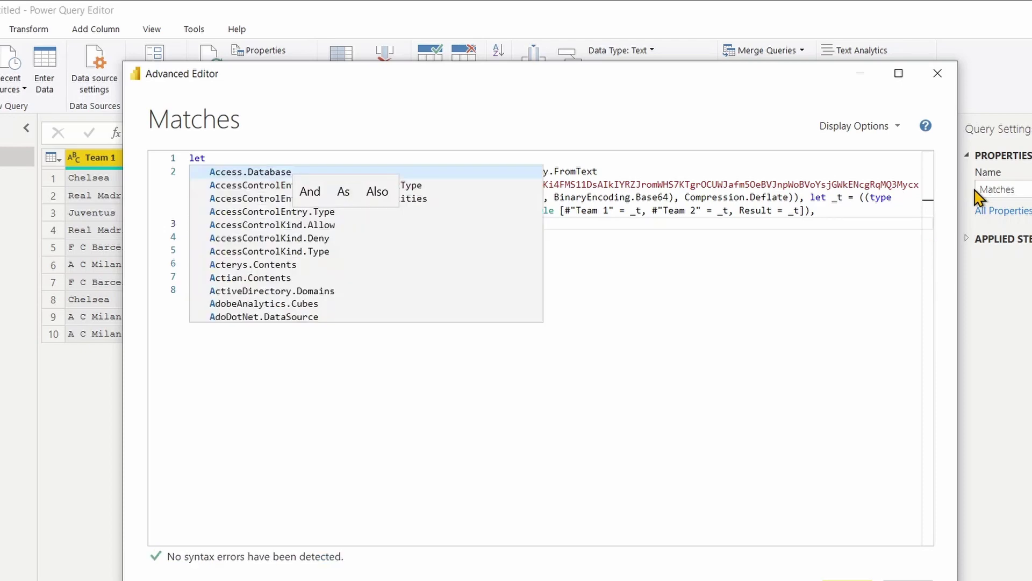
type("ddcol")
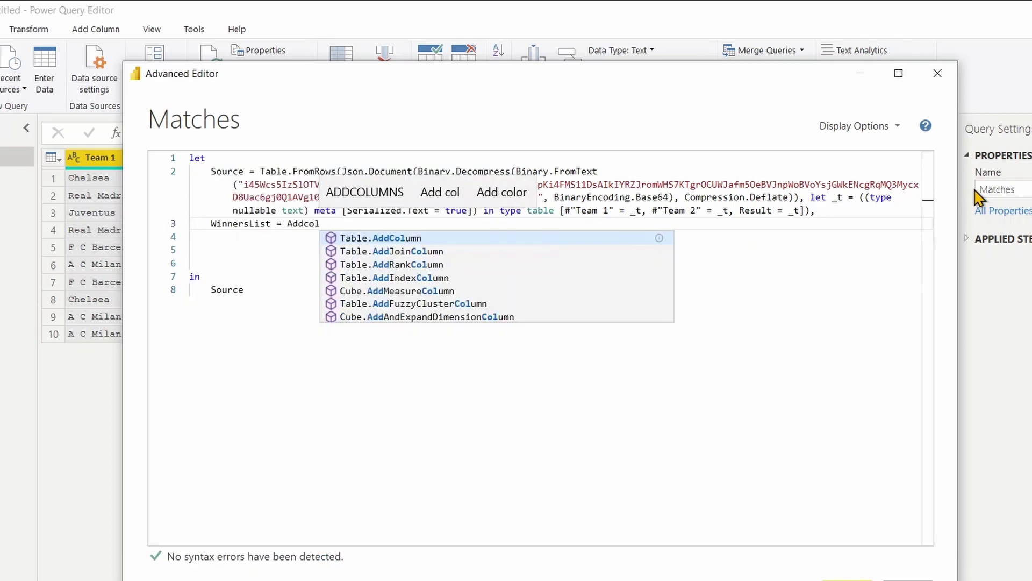
key("Tab")
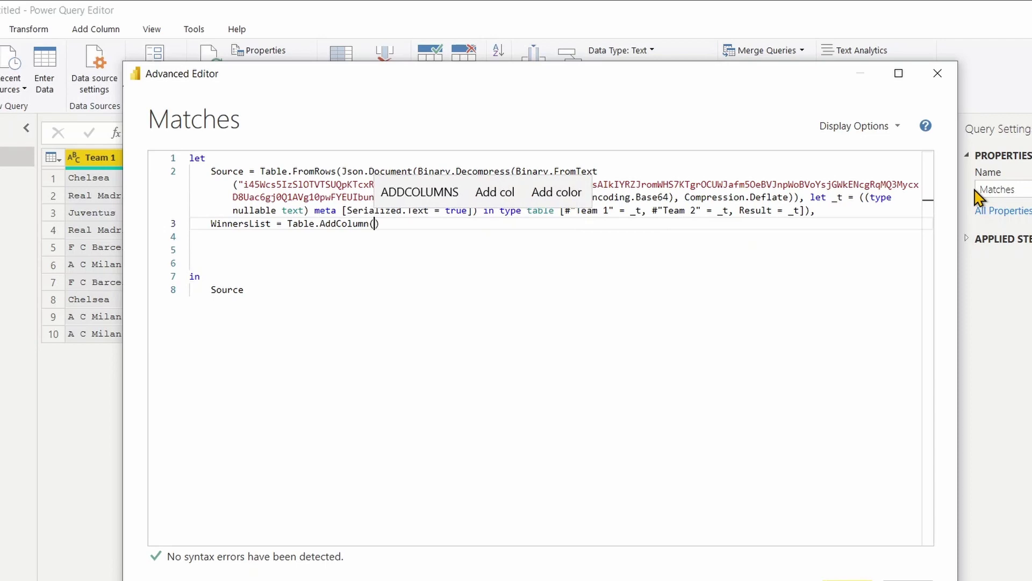
type("( Source")
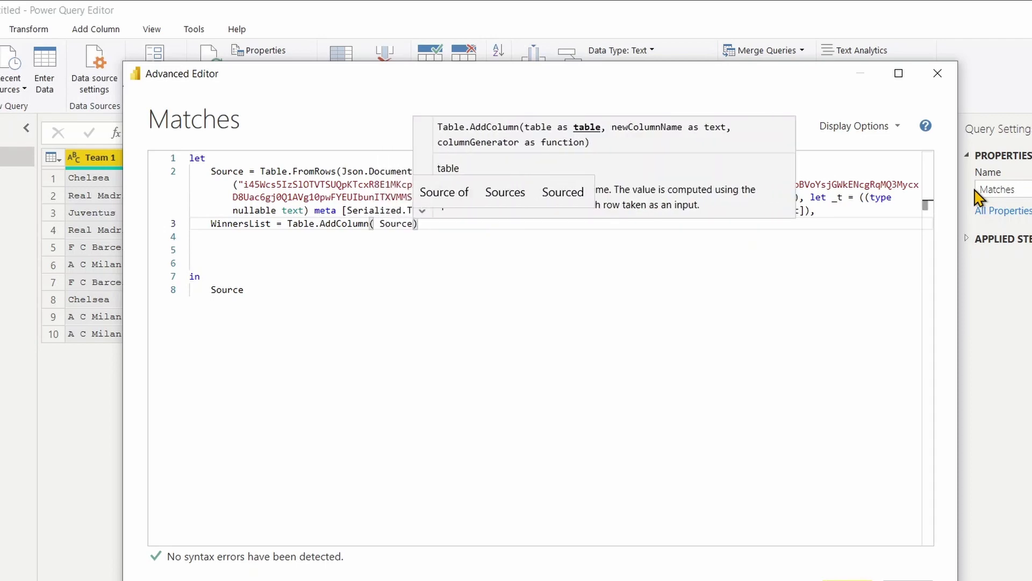
type(", \"")
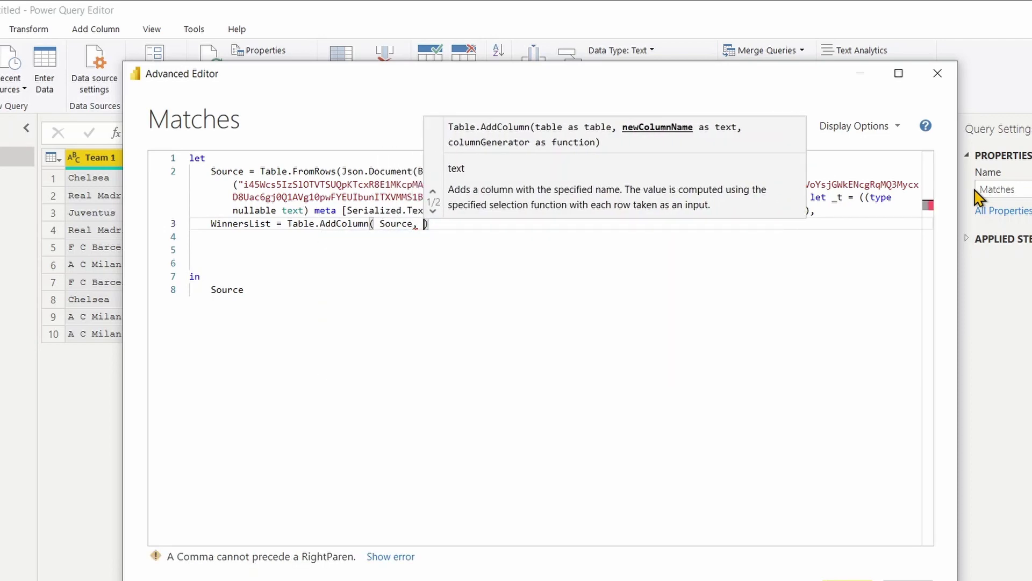
type("Winners\"")
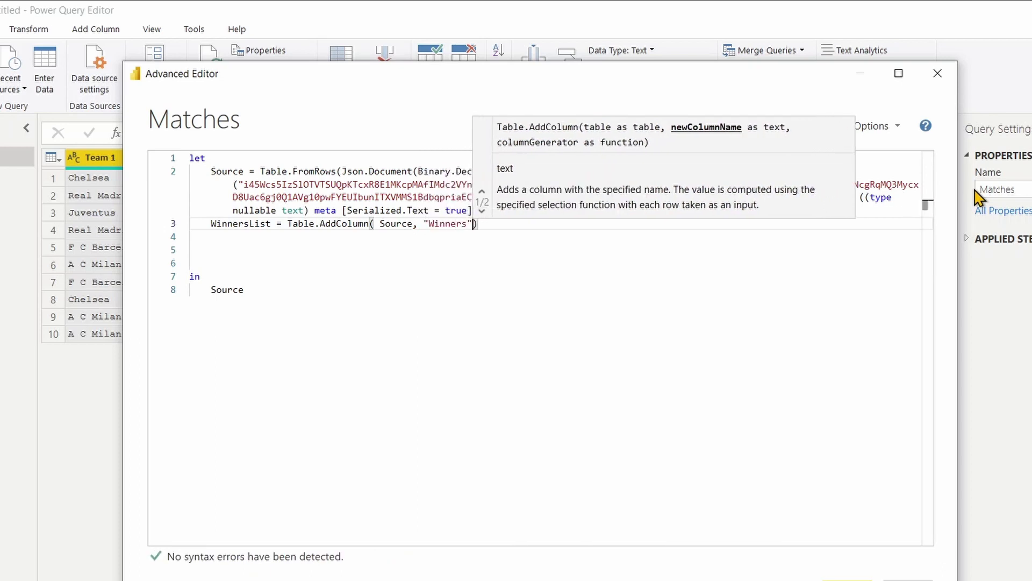
type(",")
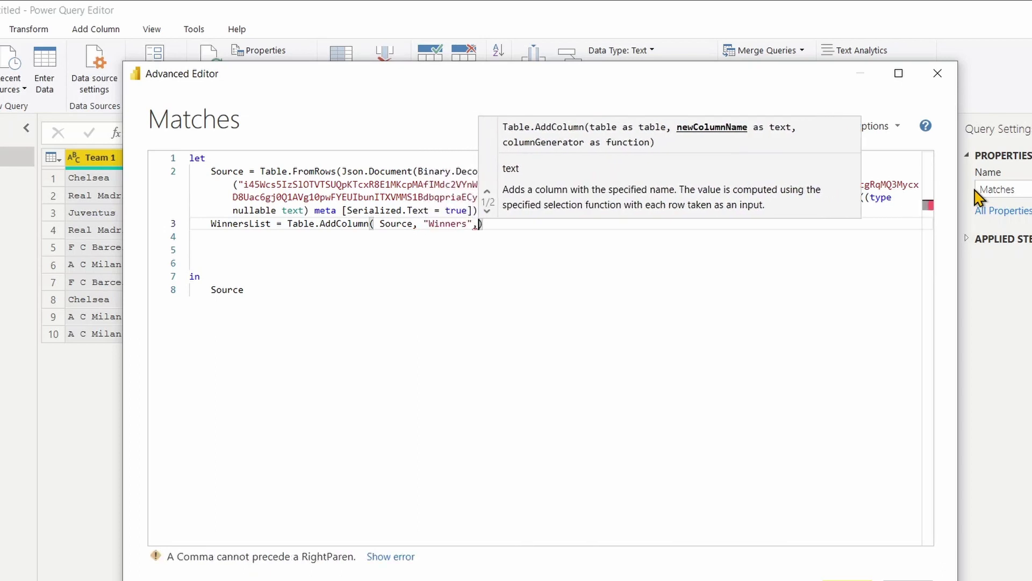
type(" each")
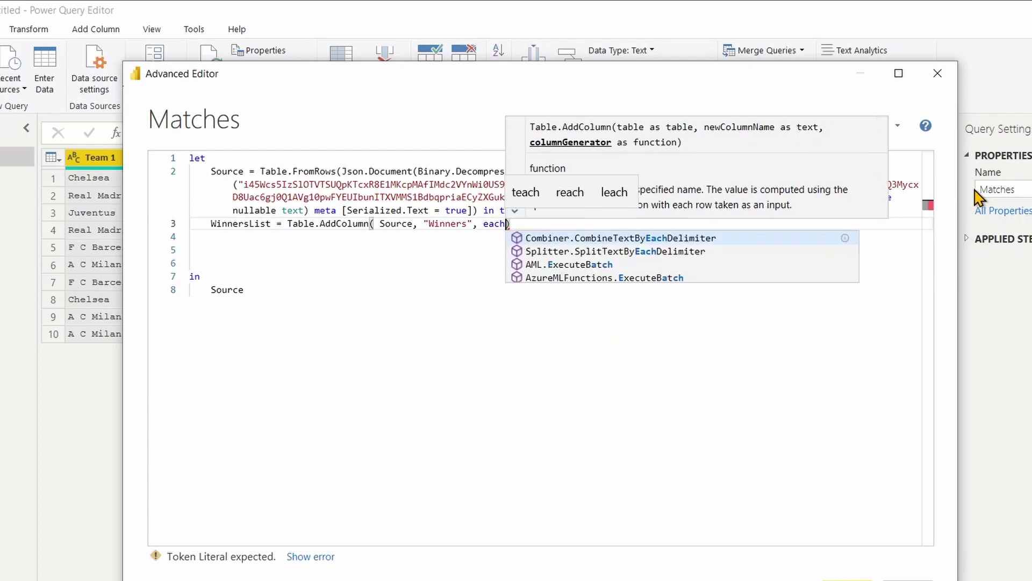
Step: Insert a nested let … in block on separate lines after each inside the Table.AddColumn call
key("Return")
key("Return")
key("Return")
key("Return")
key("Return")
left_click(318, 239)
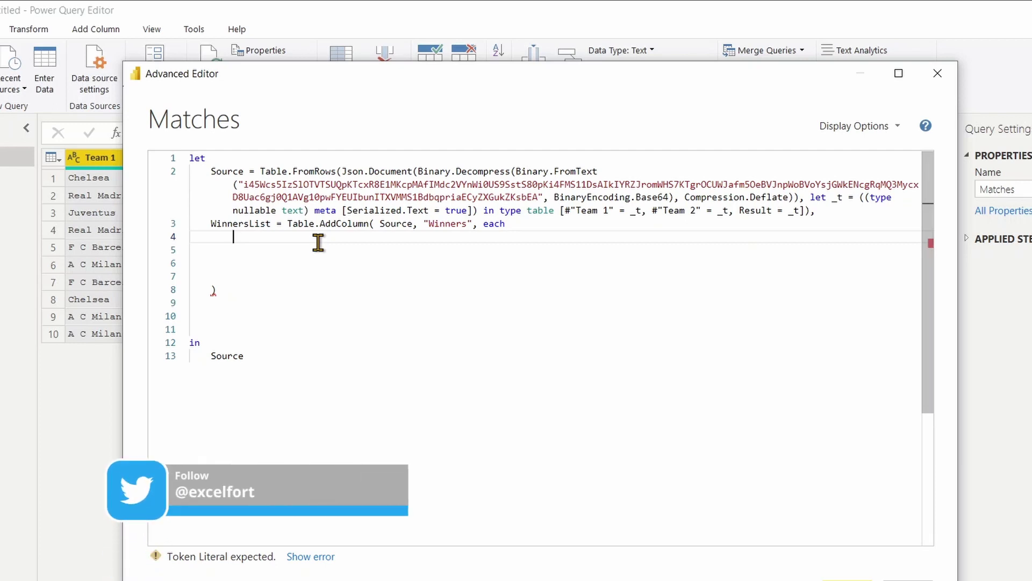
type("let")
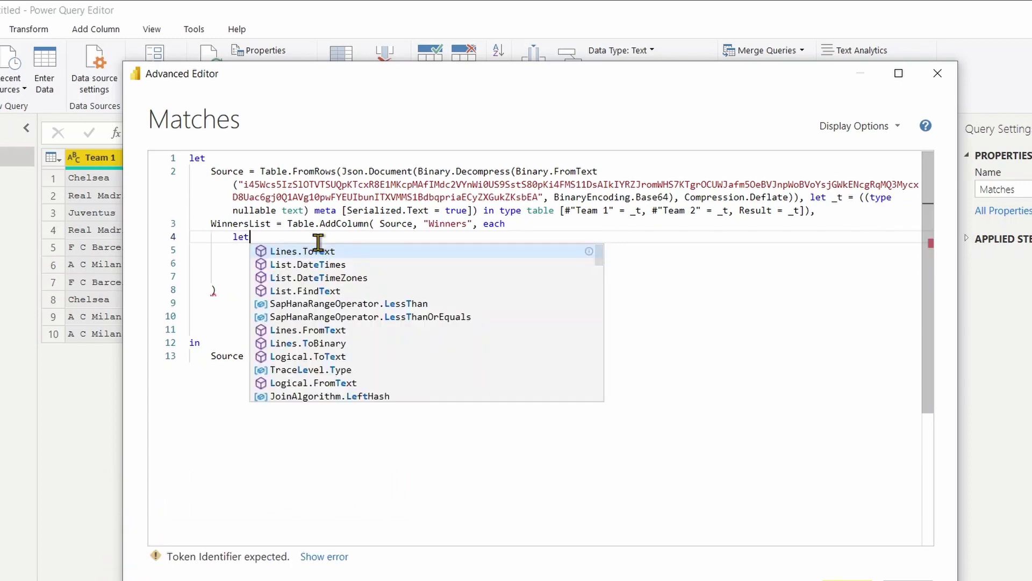
key("Escape")
key("Return")
key("Return")
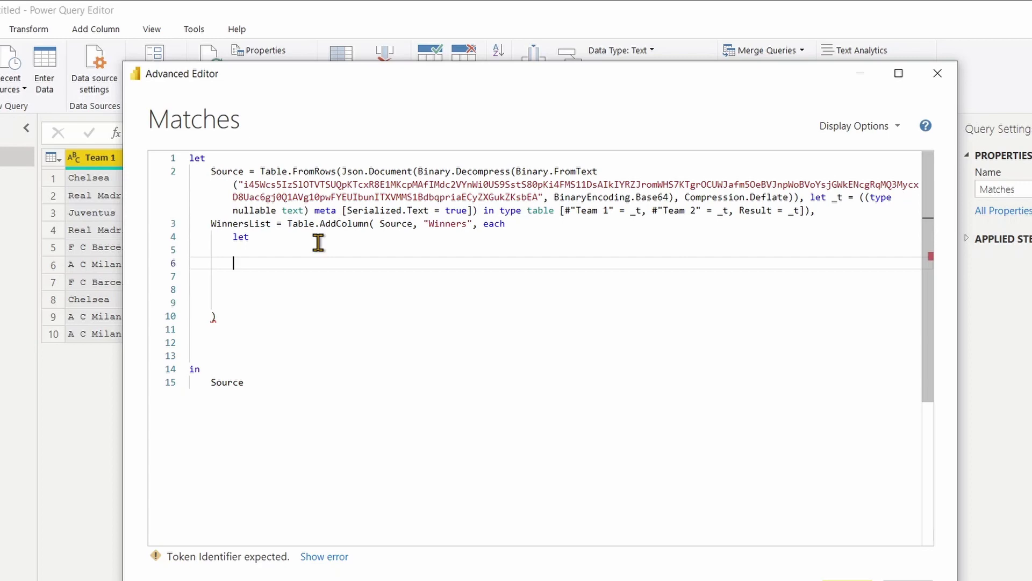
type("in")
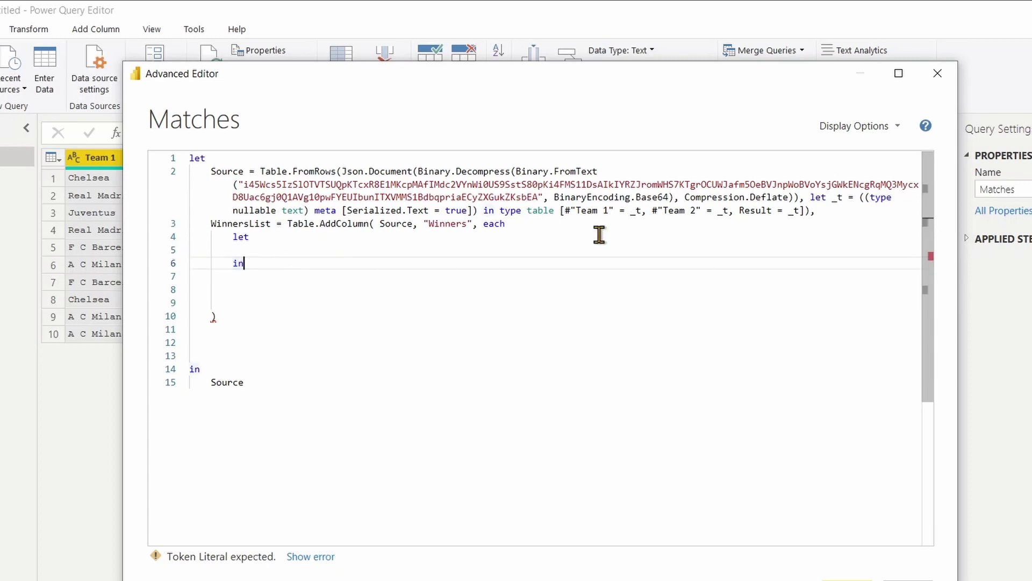
key("Up")
key("Tab")
key("Tab")
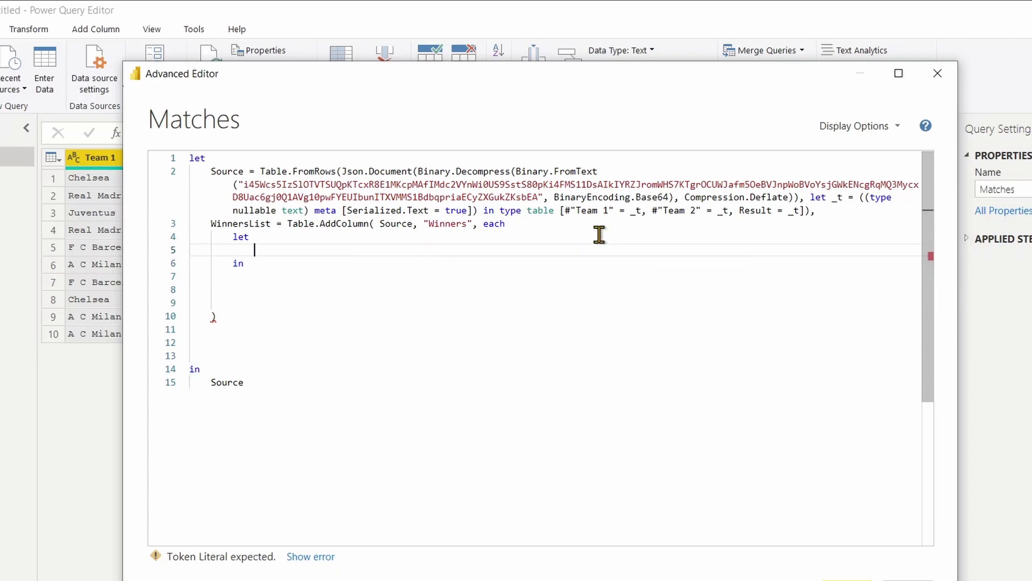
key("Return")
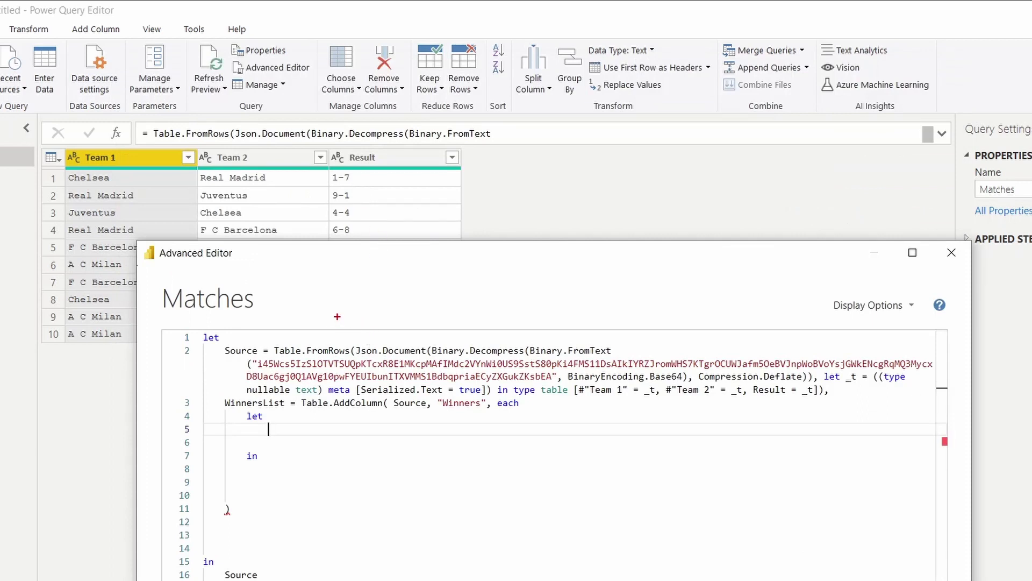
Step: Start a T1 variable in the nested let block that calls the Text.BeforeDelimiter function
mouse_move(334, 176)
left_mouse_down()
mouse_move(339, 192)
mouse_move(340, 181)
mouse_move(352, 184)
left_mouse_up()
key("Escape")
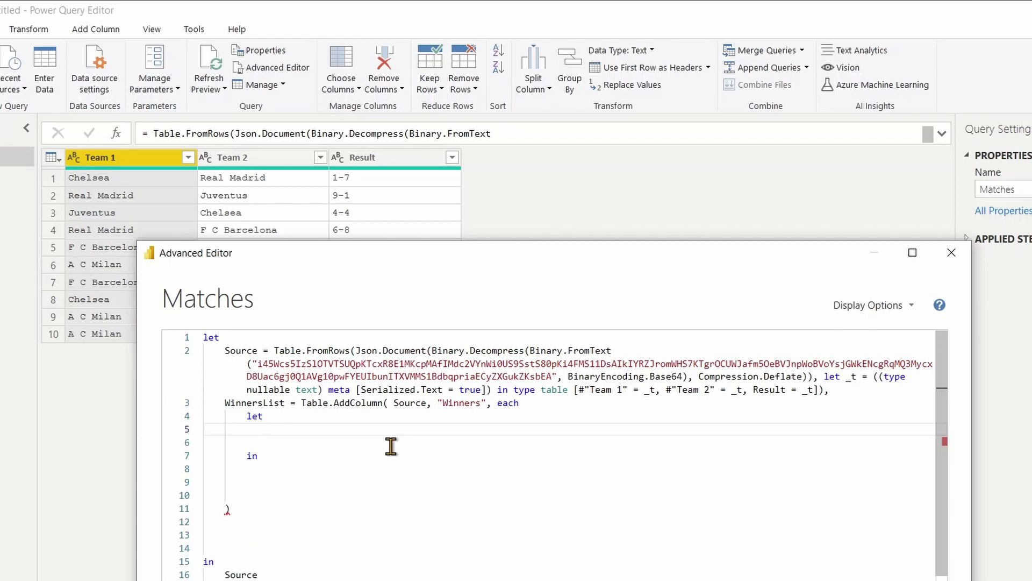
key("Tab")
type("T1")
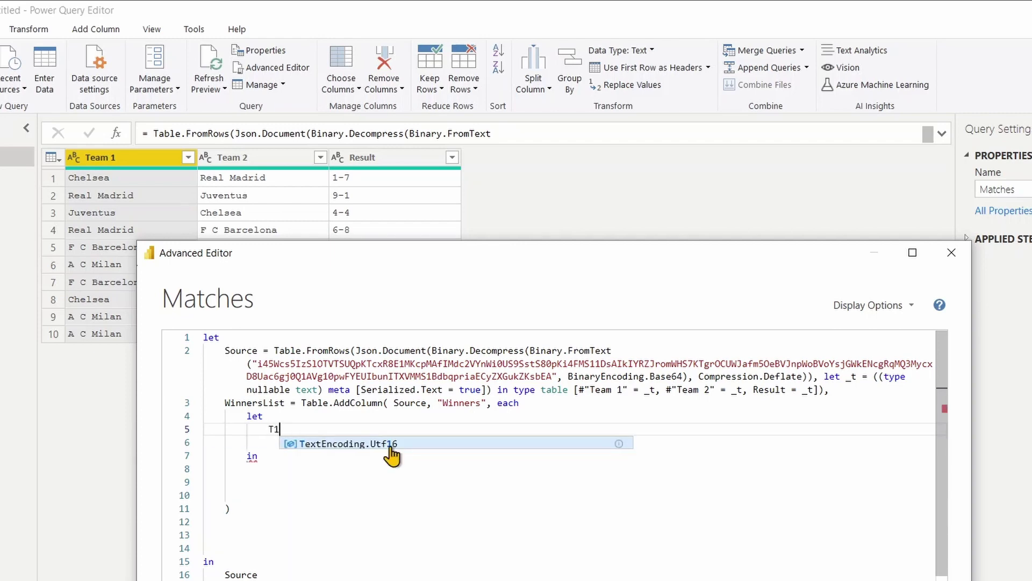
type("=")
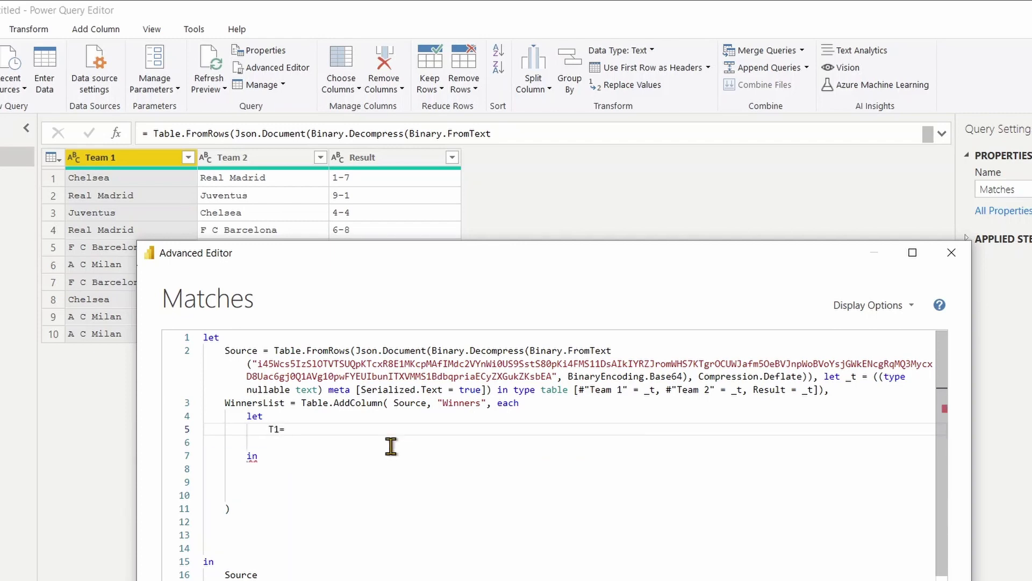
key("BackSpace")
key("BackSpace")
type("text.befo")
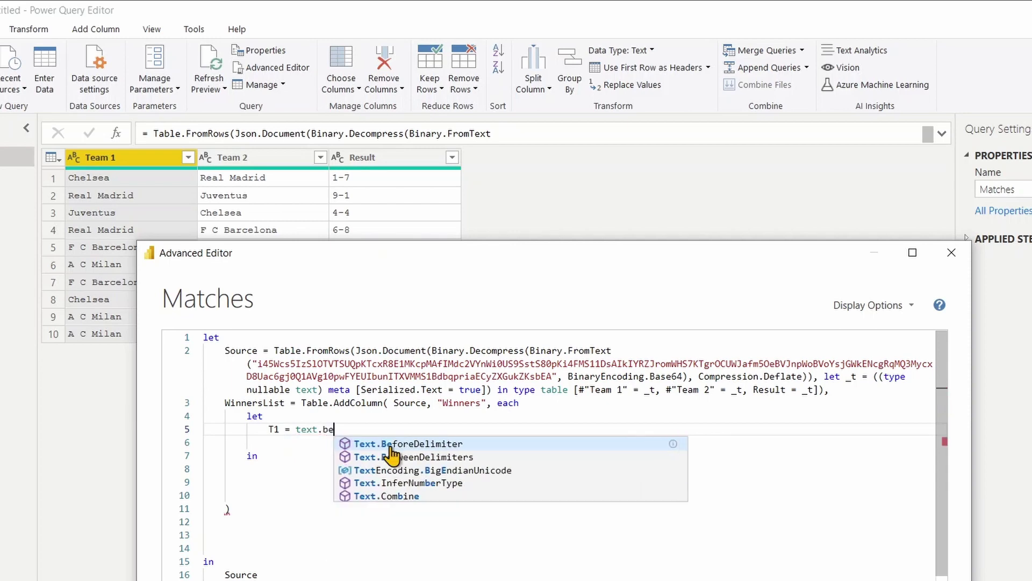
left_click(388, 444)
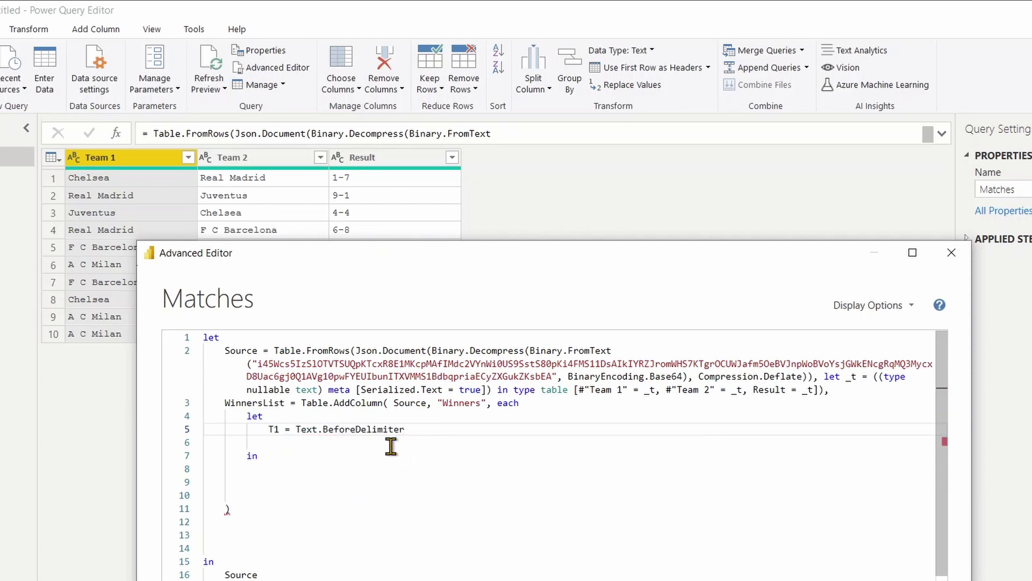
Step: Give T1's Text.BeforeDelimiter call the arguments [Result] and "-"
type("(")
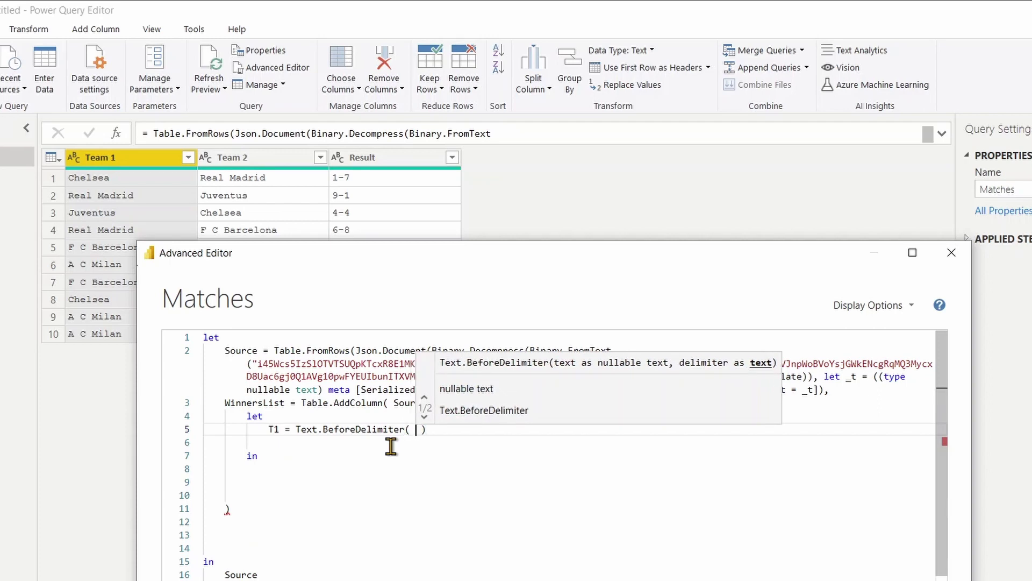
type(" [Resul")
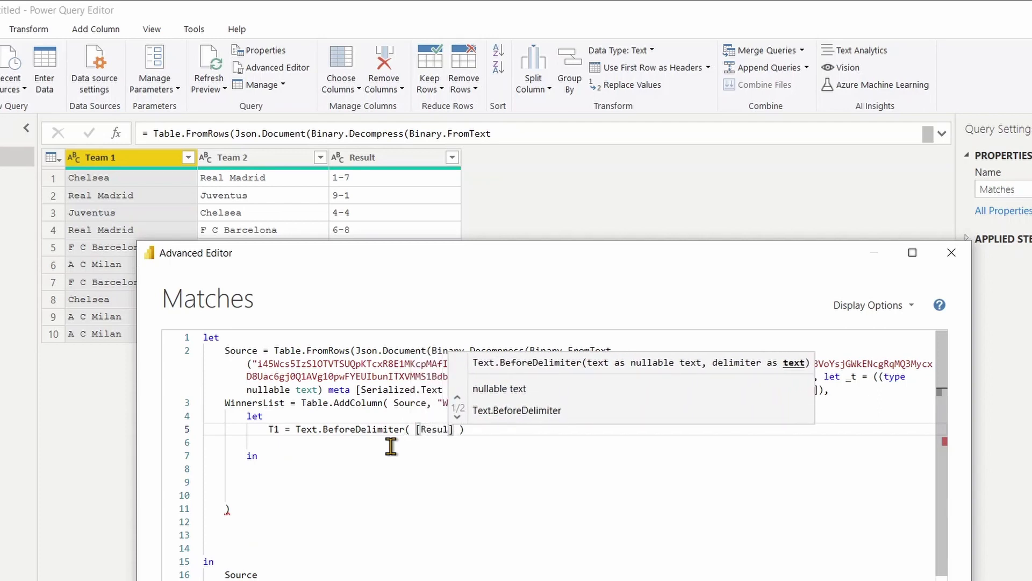
type("t]")
type(" , \"-")
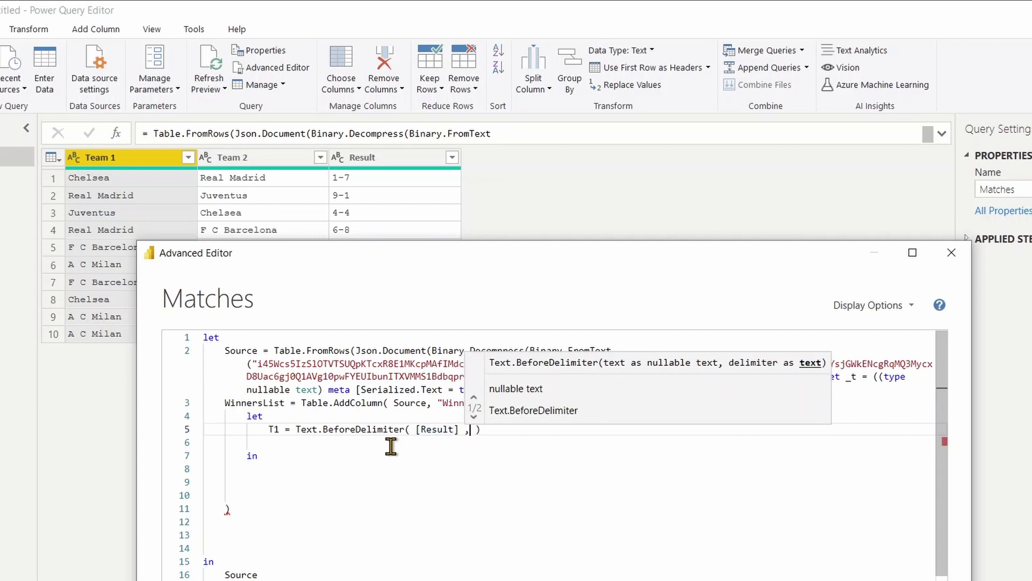
type("\"")
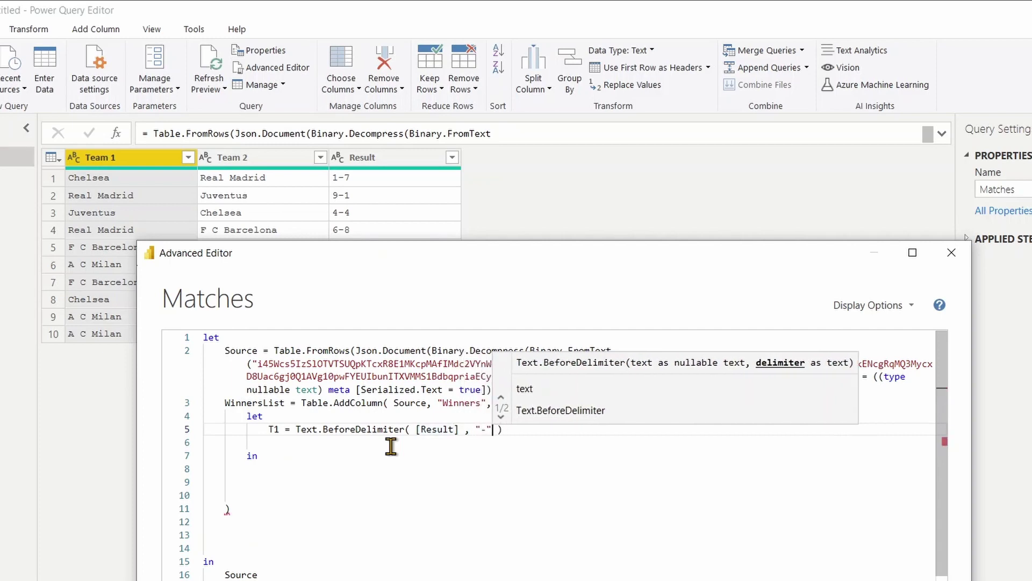
Step: Wrap T1's Text.BeforeDelimiter expression in Number.From( ) to convert the extracted score to a number
key("End")
key("Home")
key("ctrl+Right")
key("ctrl+Right")
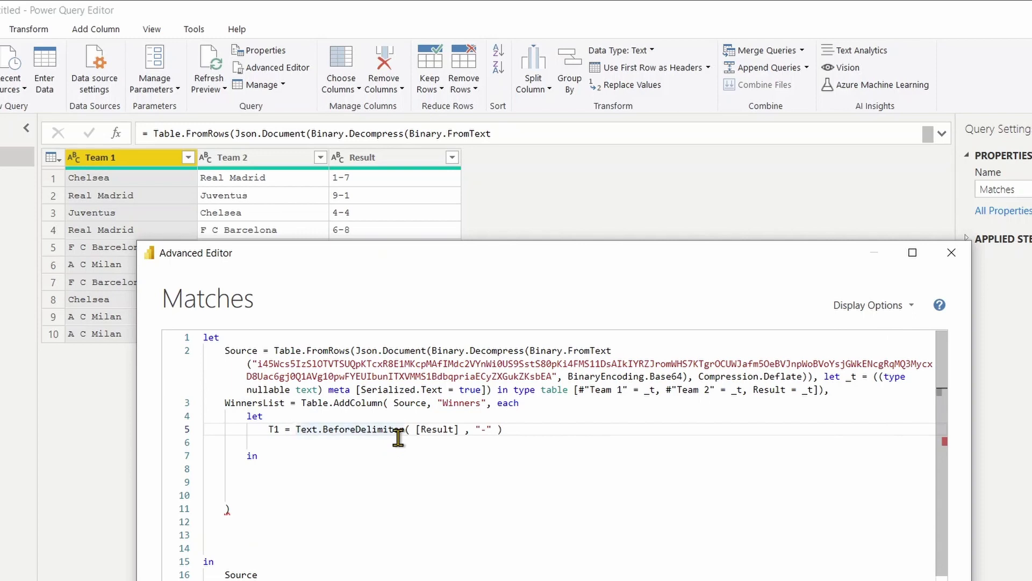
type("Number")
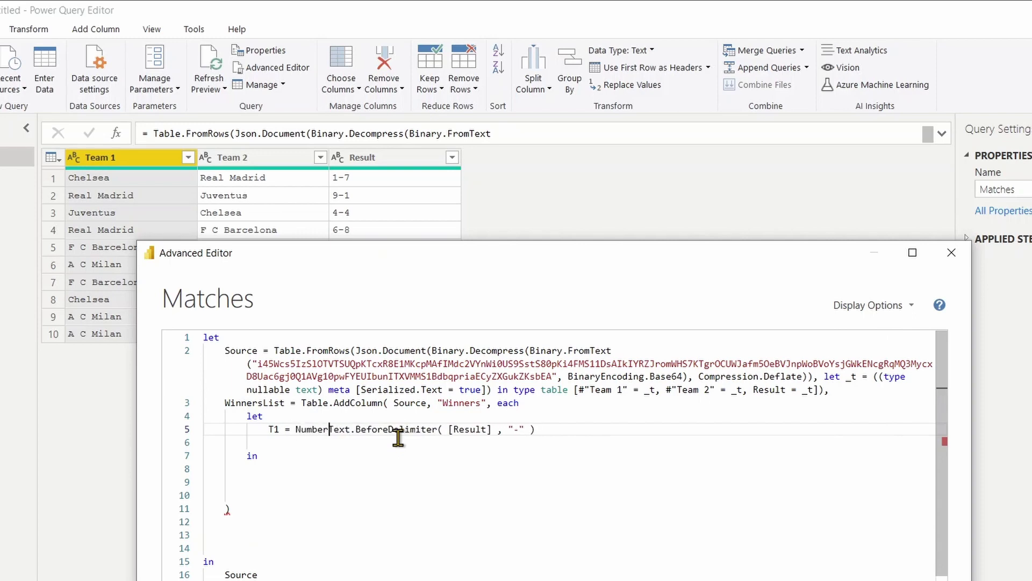
type(".From(")
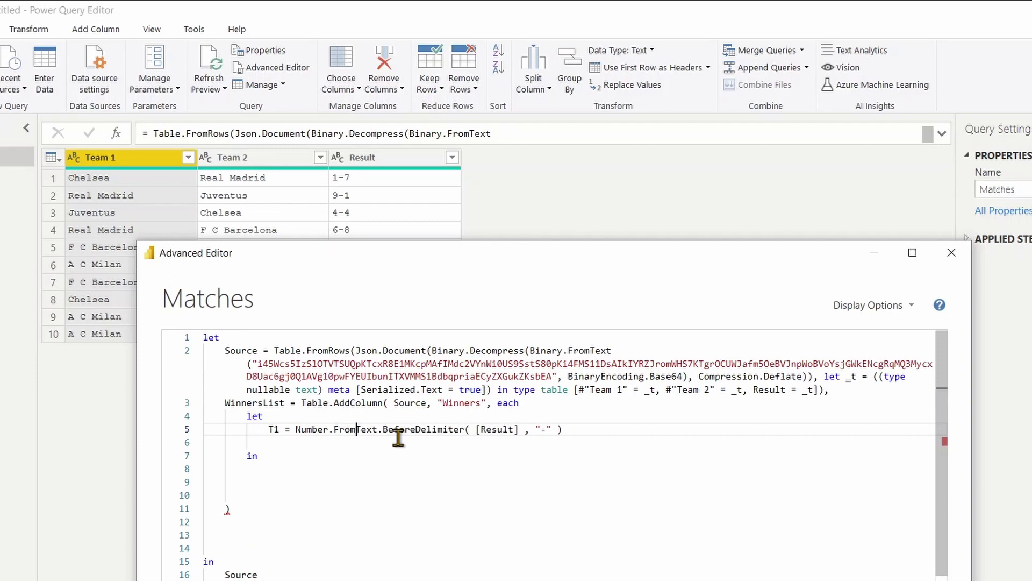
key("End")
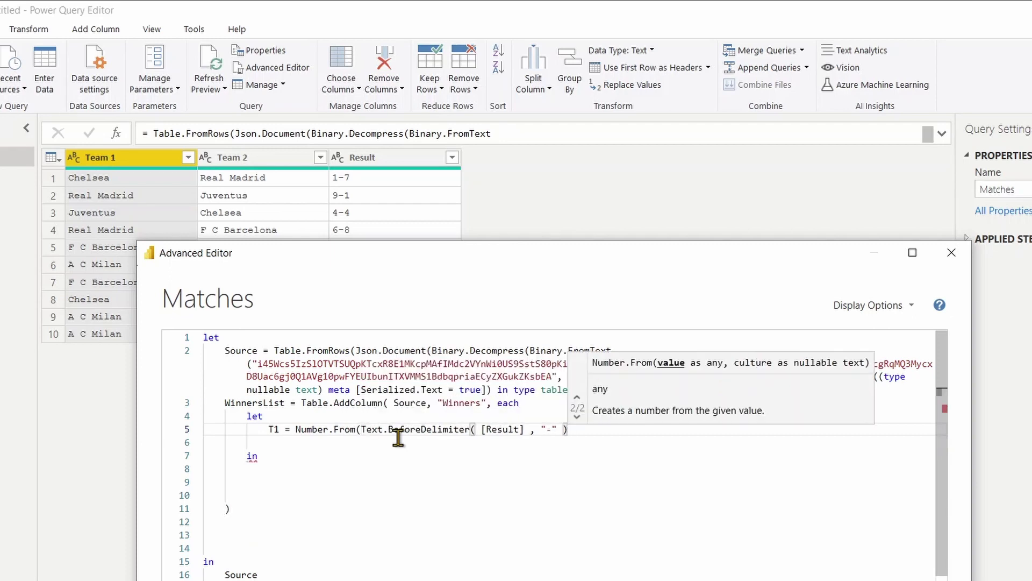
type(")")
Step: Duplicate the T1 line below itself, end the first line with a comma, and rename the copied variable T2
left_click(719, 434)
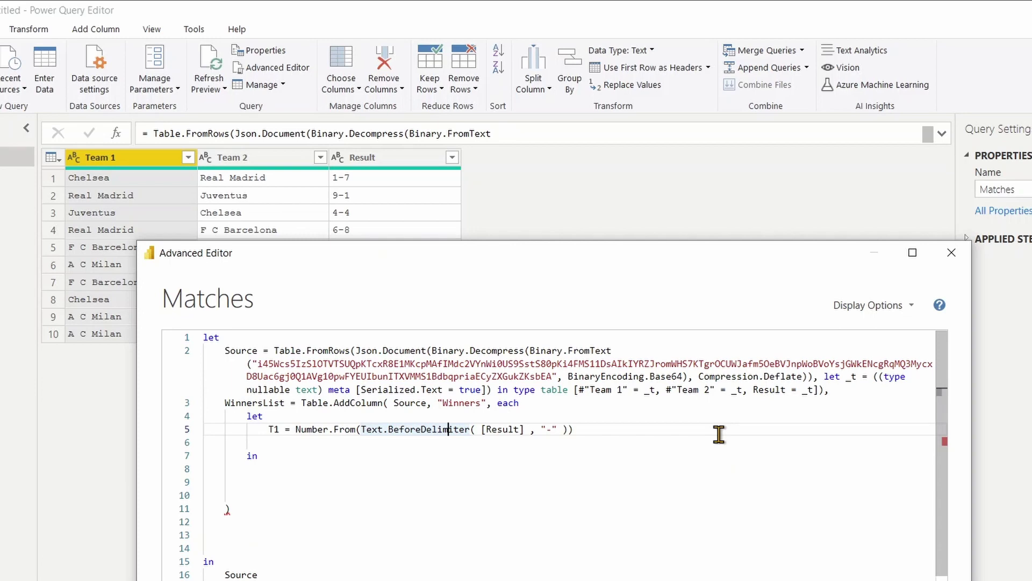
key("ctrl+c")
key("ctrl+v")
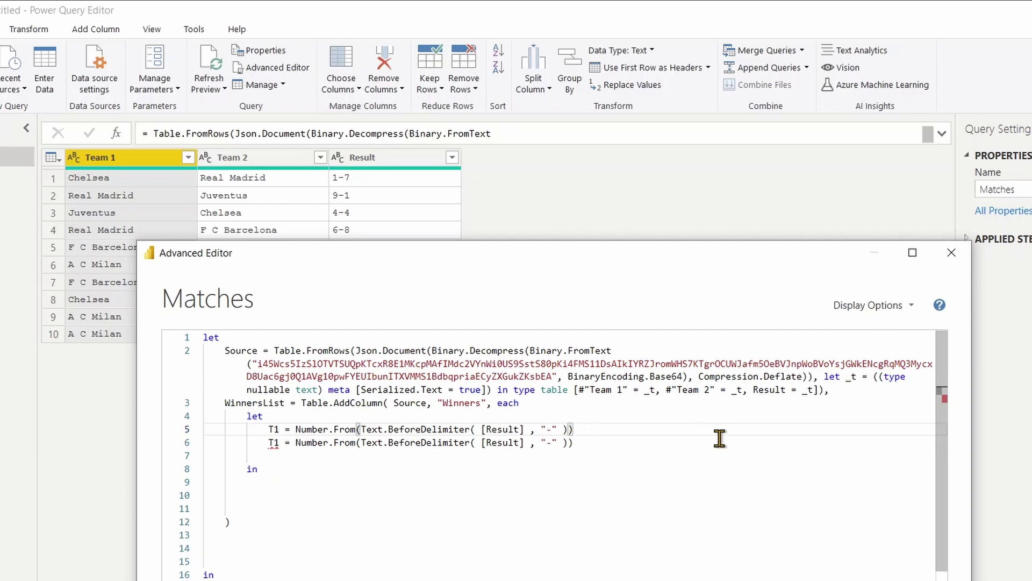
type(",")
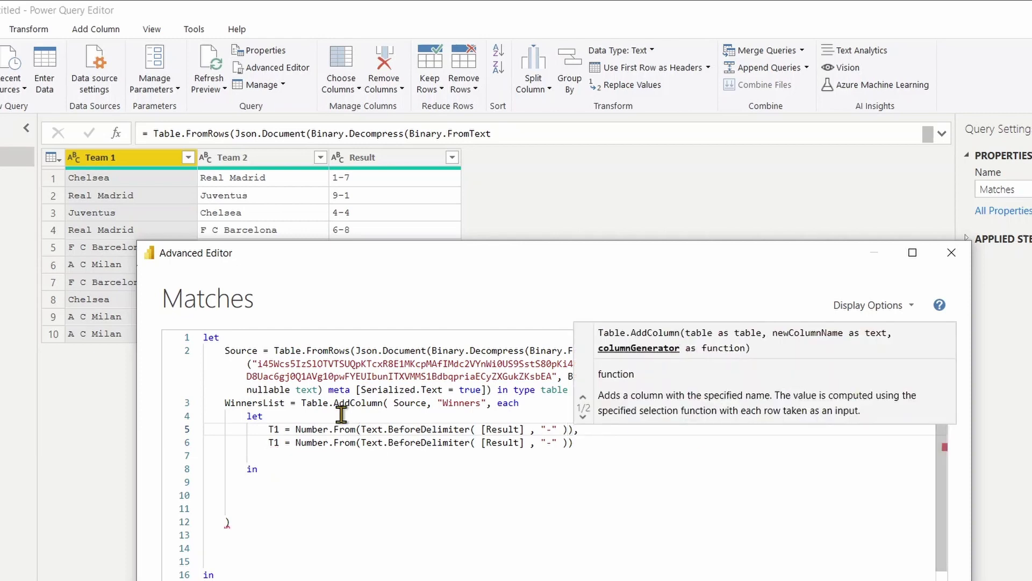
double_click(275, 443)
type("T2")
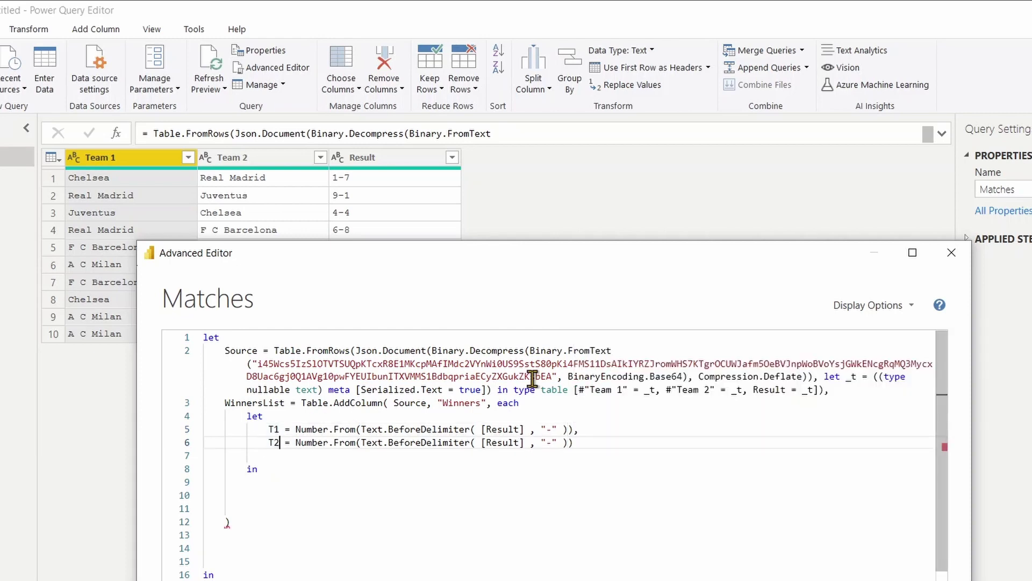
Step: Replace BeforeDelimiter with AfterDelimiter in the T2 expression
key("ctrl+Right")
key("ctrl+Right")
key("ctrl+Right")
key("ctrl+Right")
key("ctrl+shift+Left")
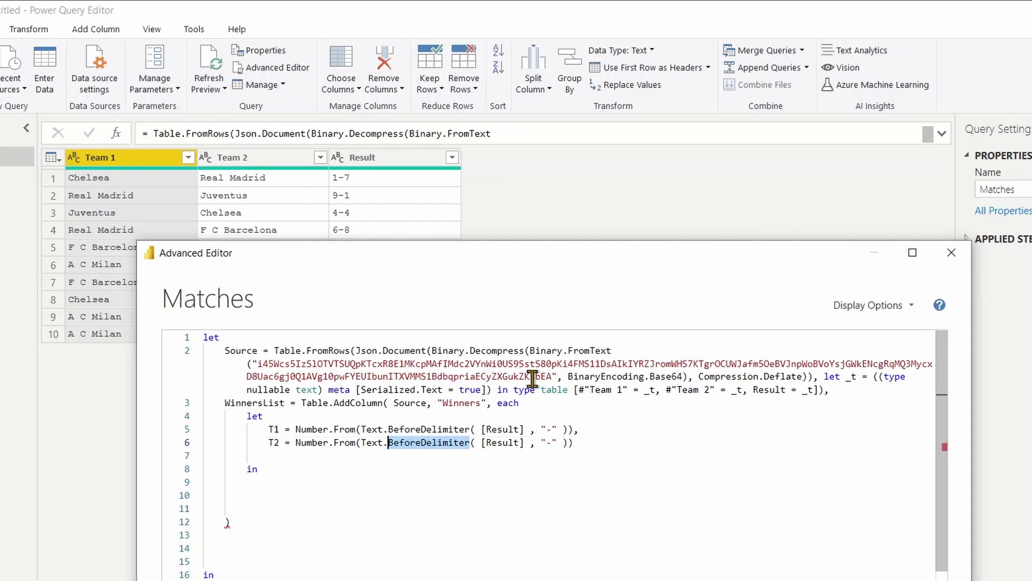
type("AFter")
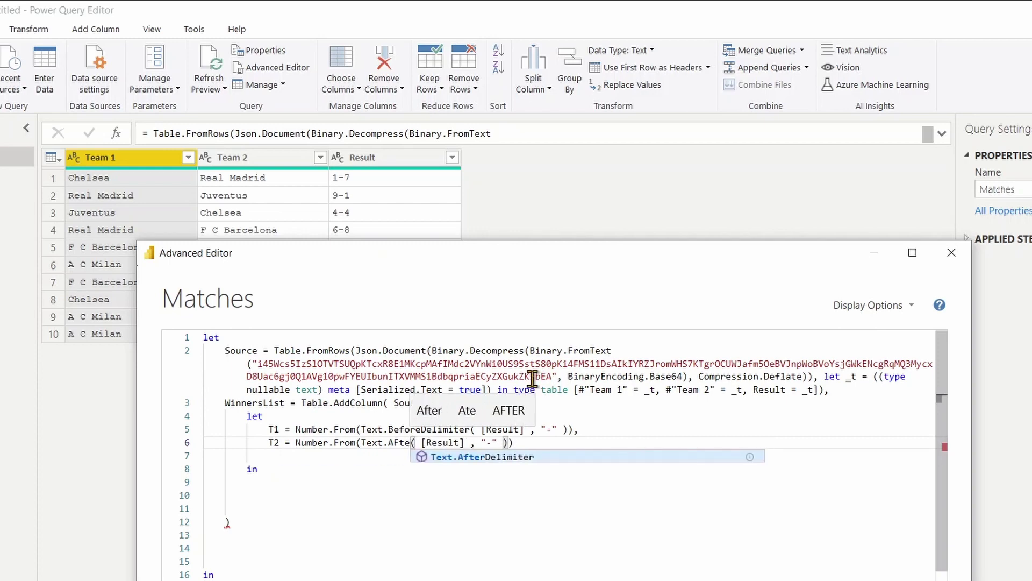
key("Tab")
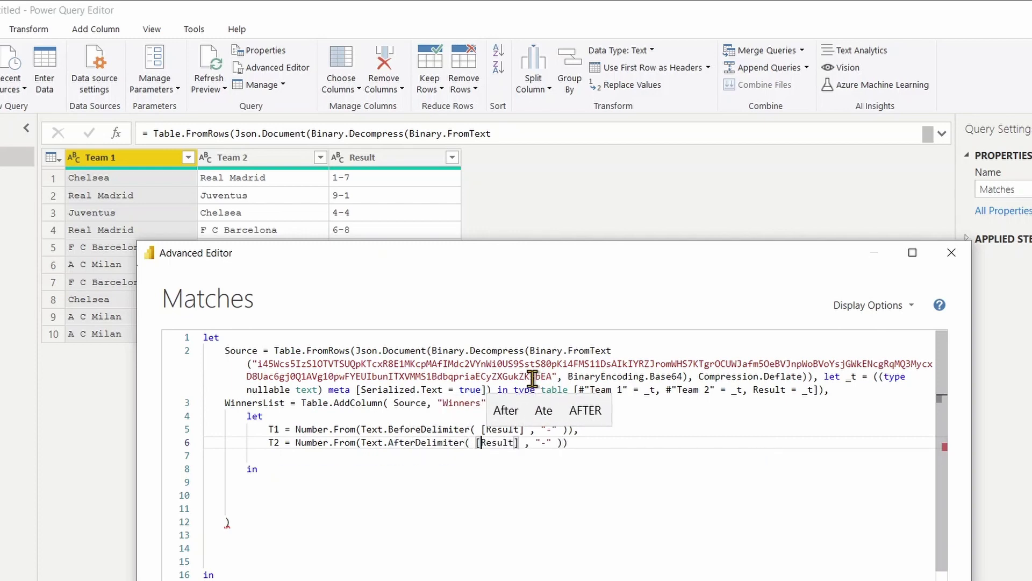
Step: End the T2 line with a comma and start a new line below it
left_click(328, 442)
left_click(368, 482)
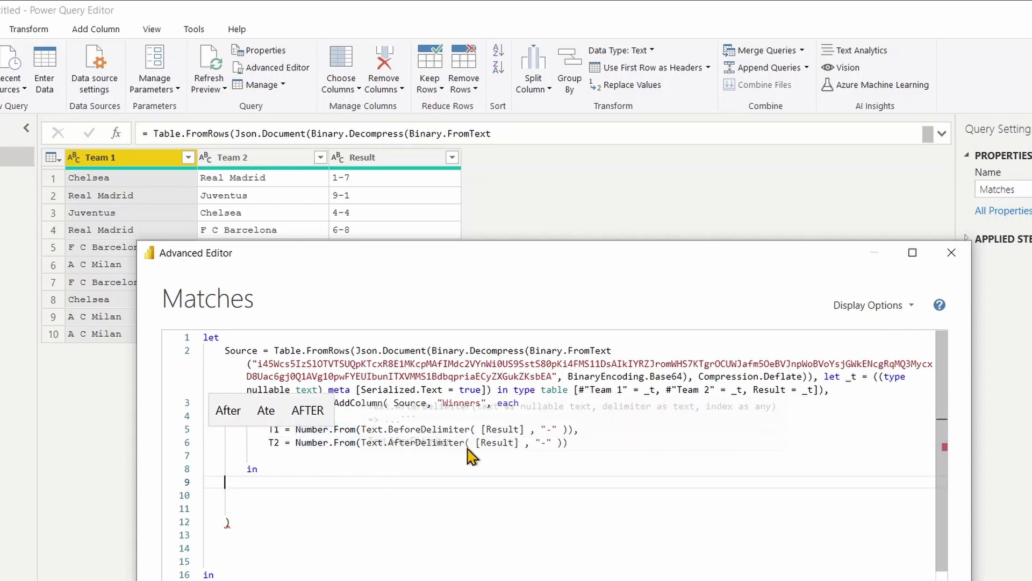
left_click(580, 445)
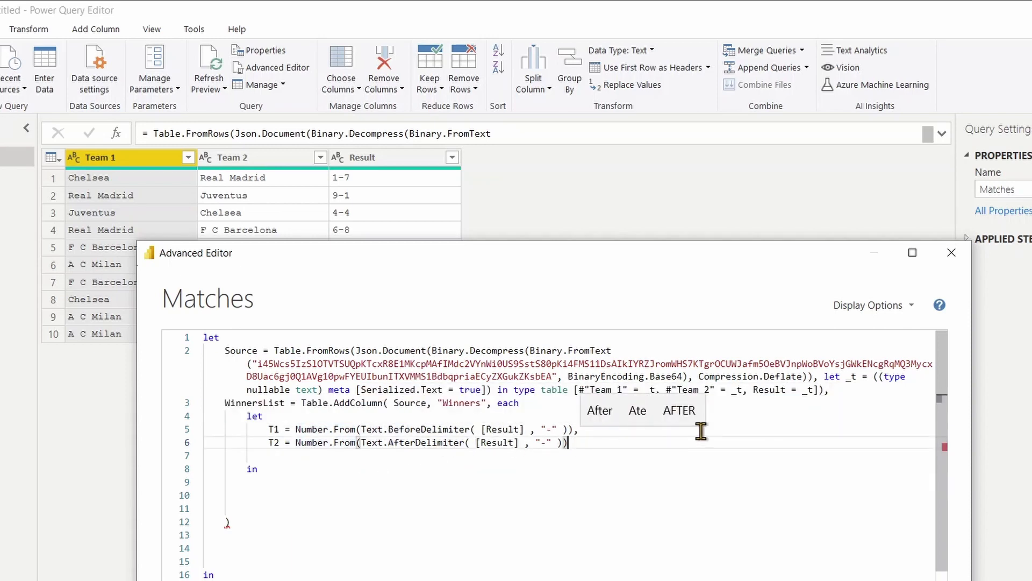
type(",")
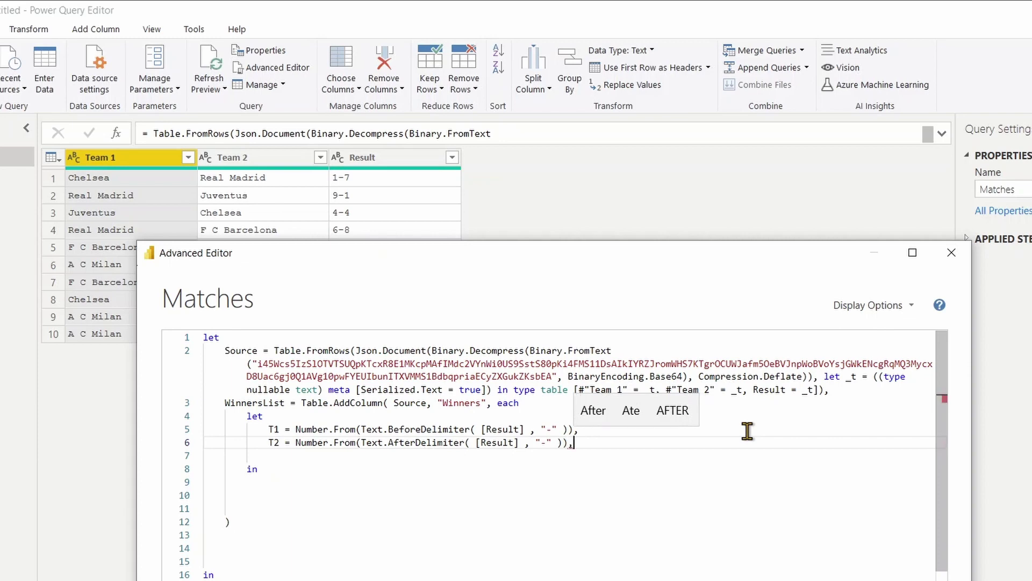
key("Return")
key("Escape")
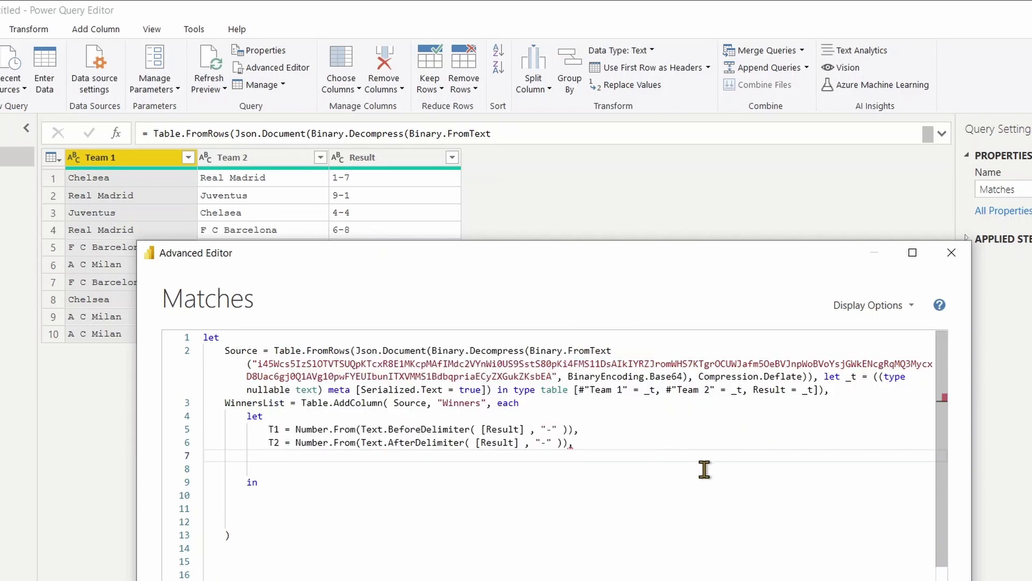
Step: Add a Winners variable below T2 with the condition if T1 > T2 then [Team 1]
type("Win")
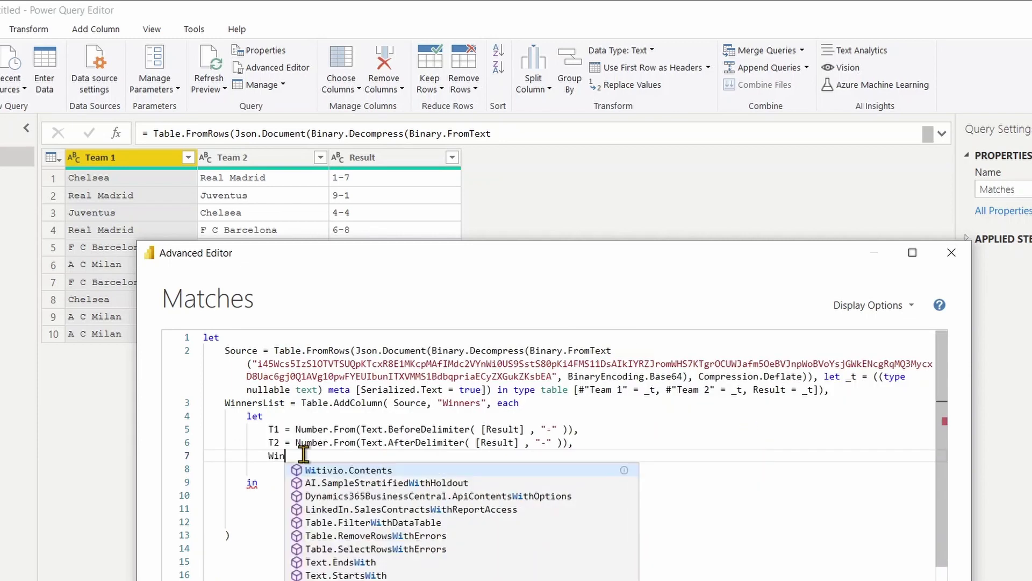
type("ner")
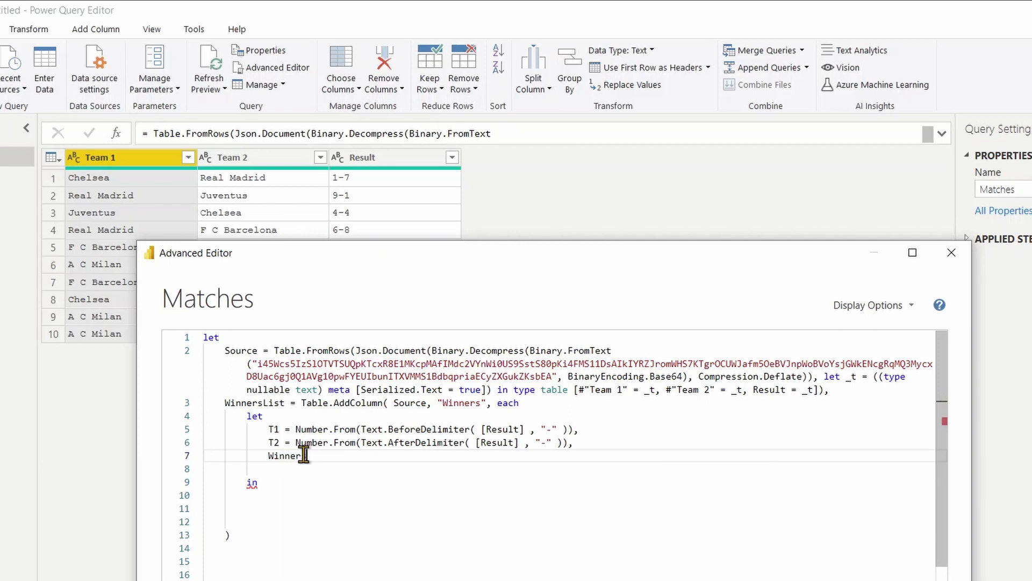
type("s = if T1 ")
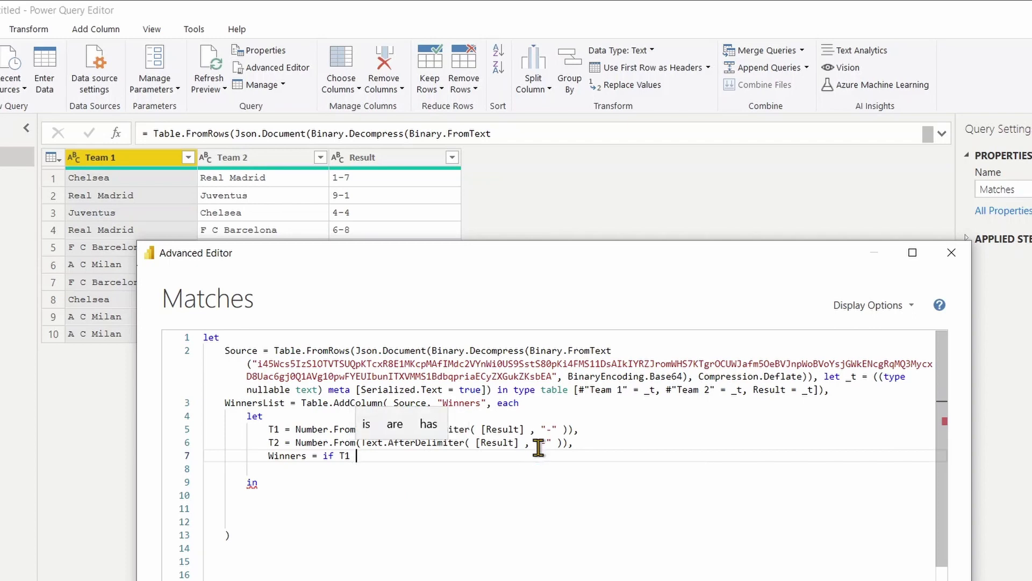
type("> T")
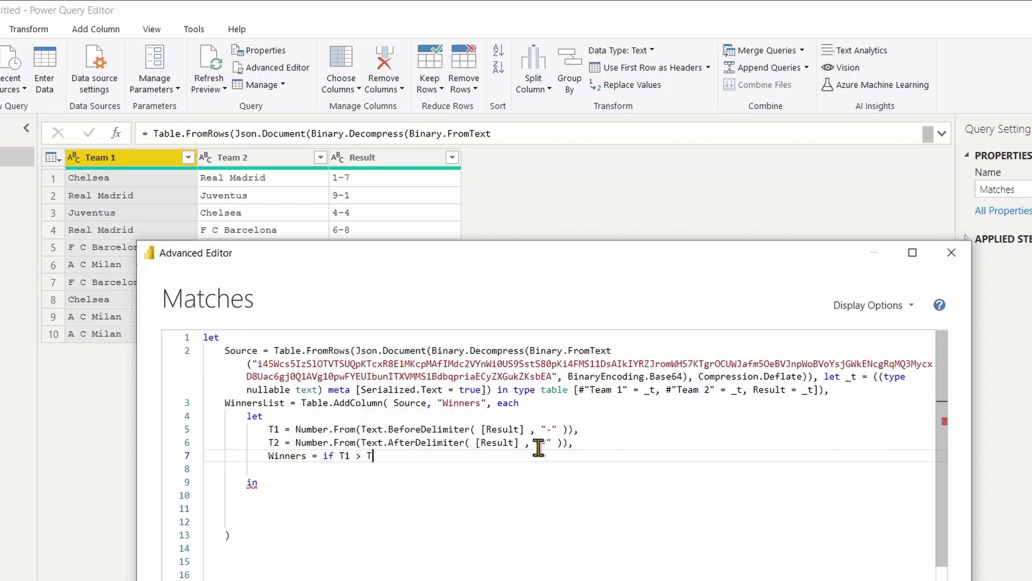
type("2 then ")
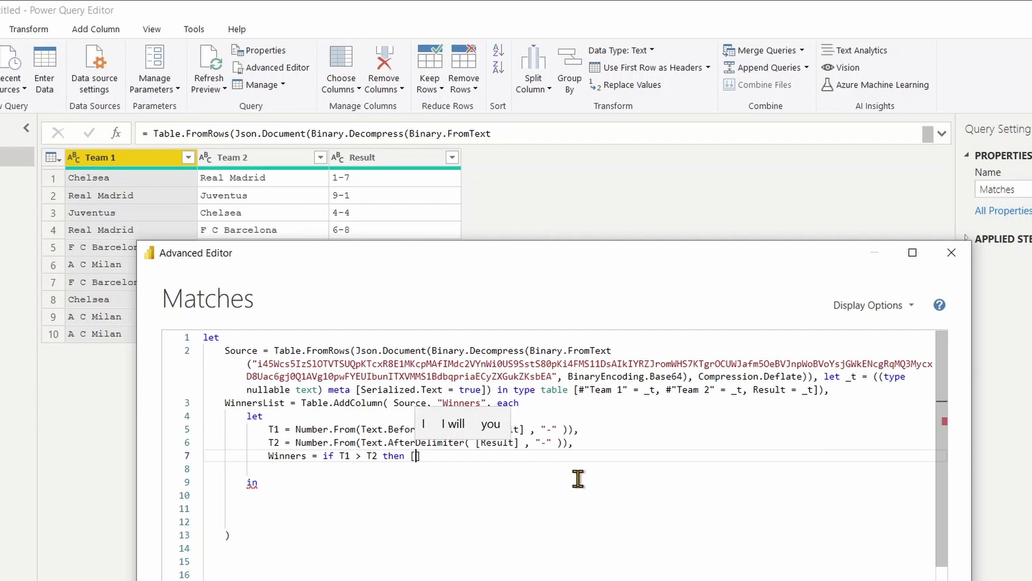
type("[Team")
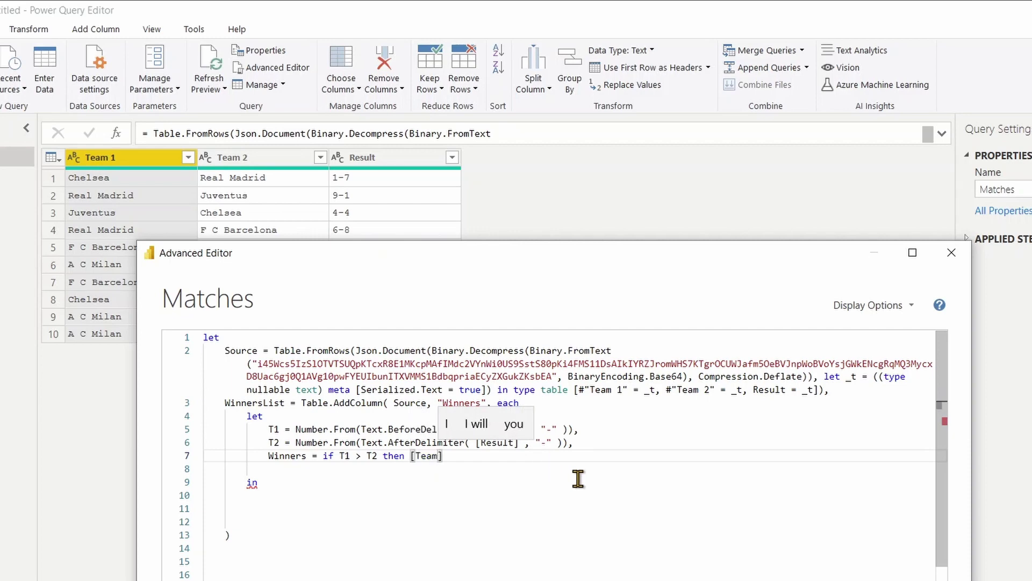
type(" 1] ")
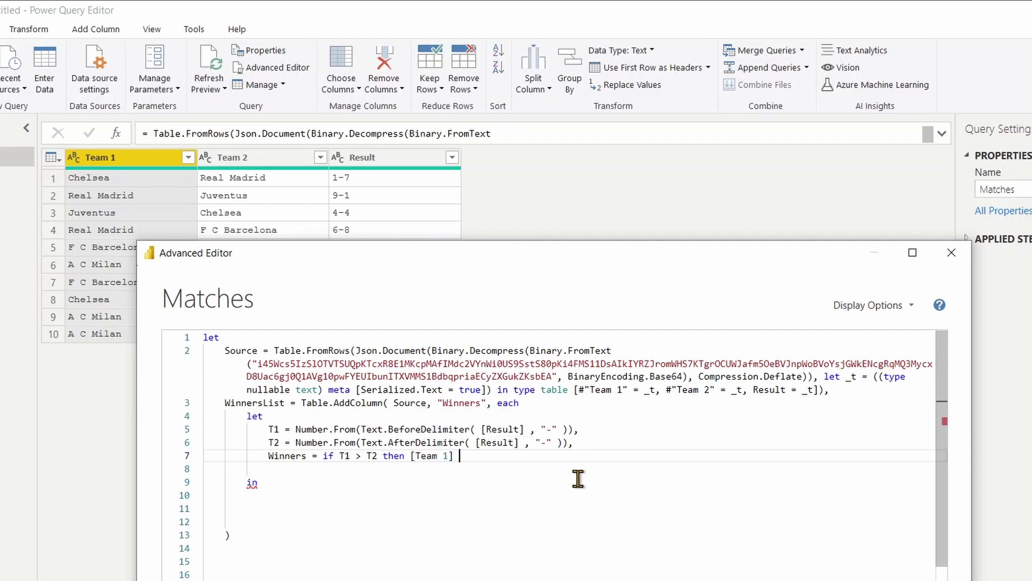
Step: Extend the Winners condition with else if T2 > T1 then [Team 2]
type("else if")
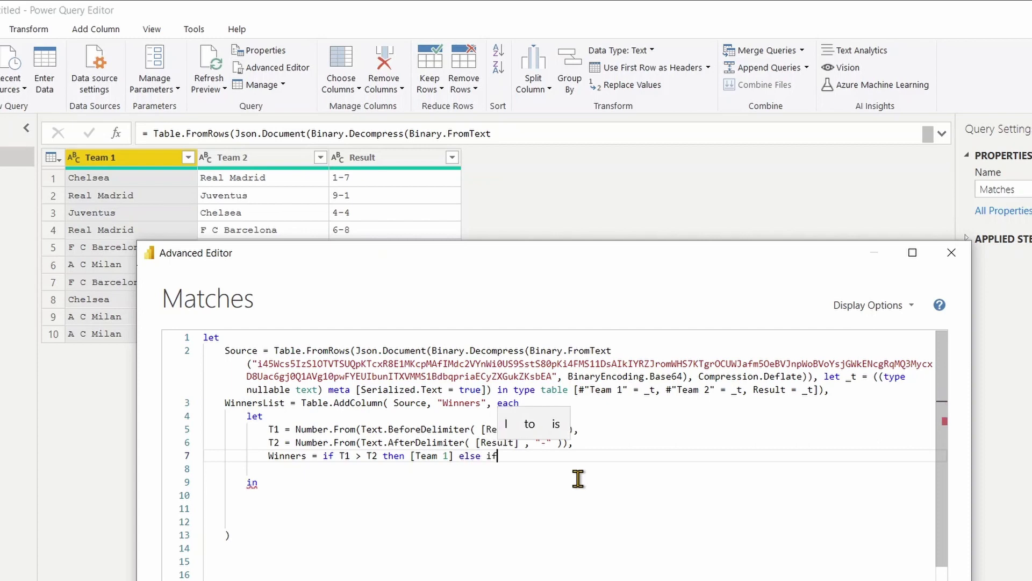
type("T")
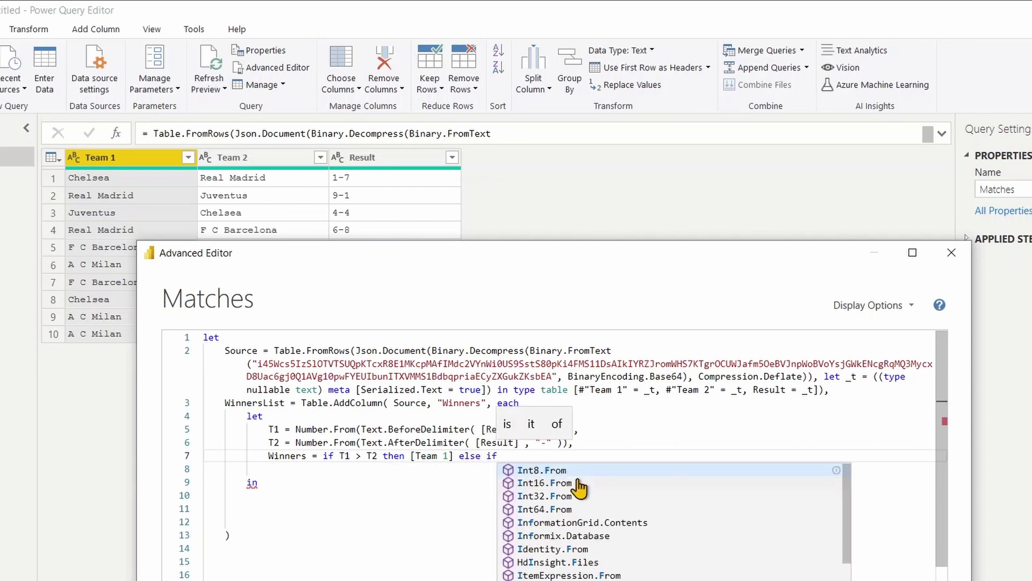
key("Escape")
key("BackSpace")
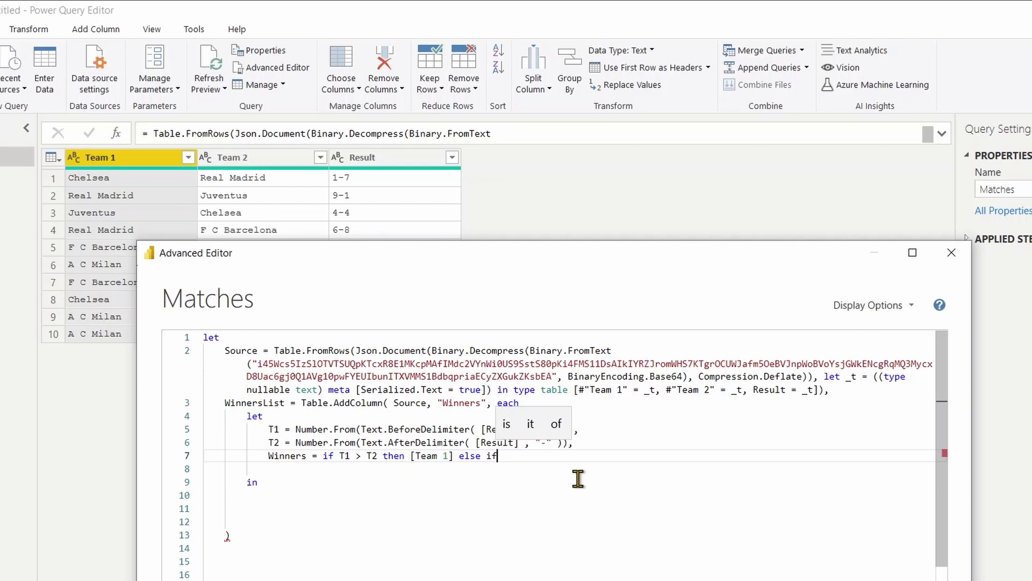
type("T2")
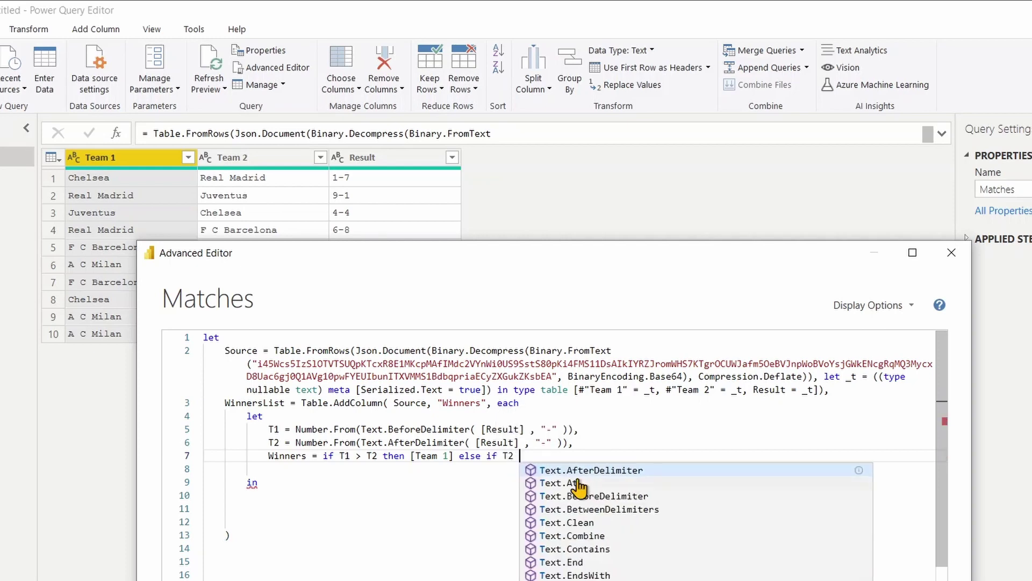
type(" > T")
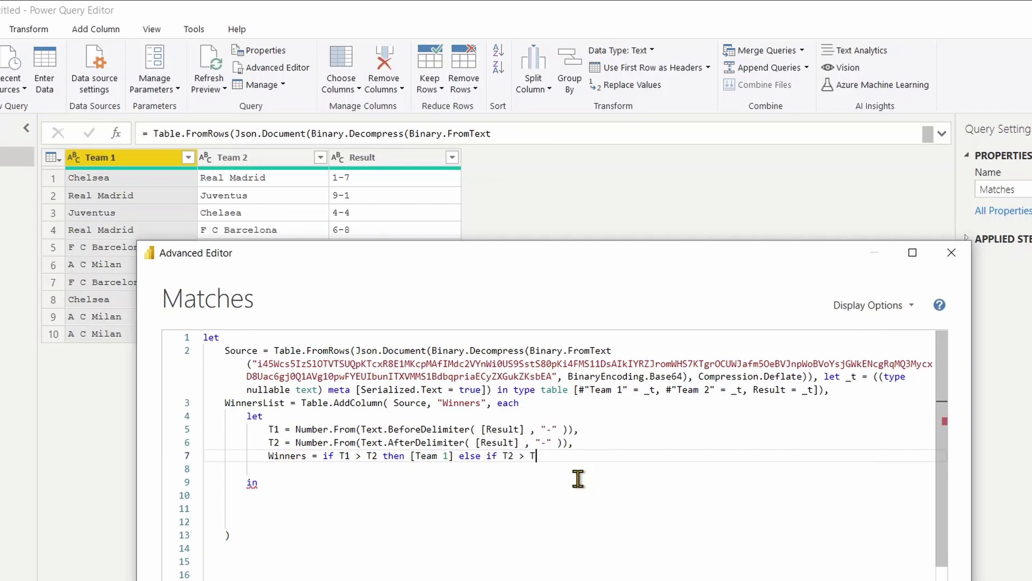
type("1 then")
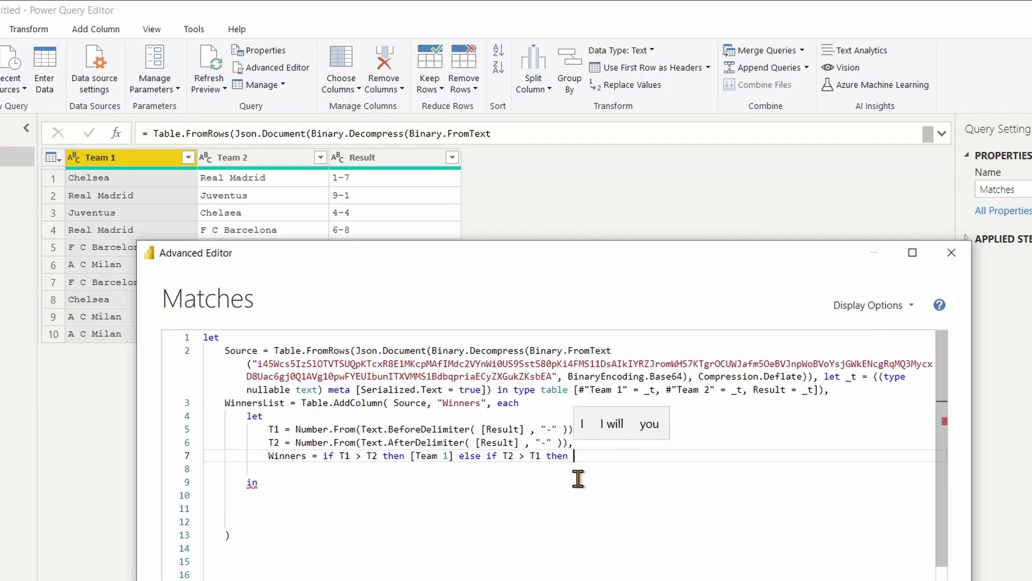
type(" [Teams")
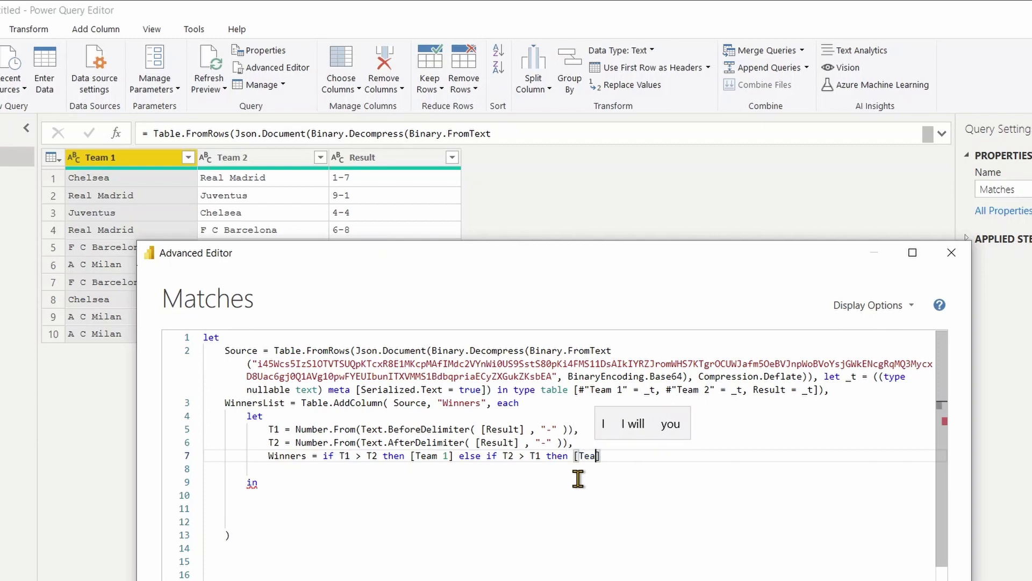
key("BackSpace")
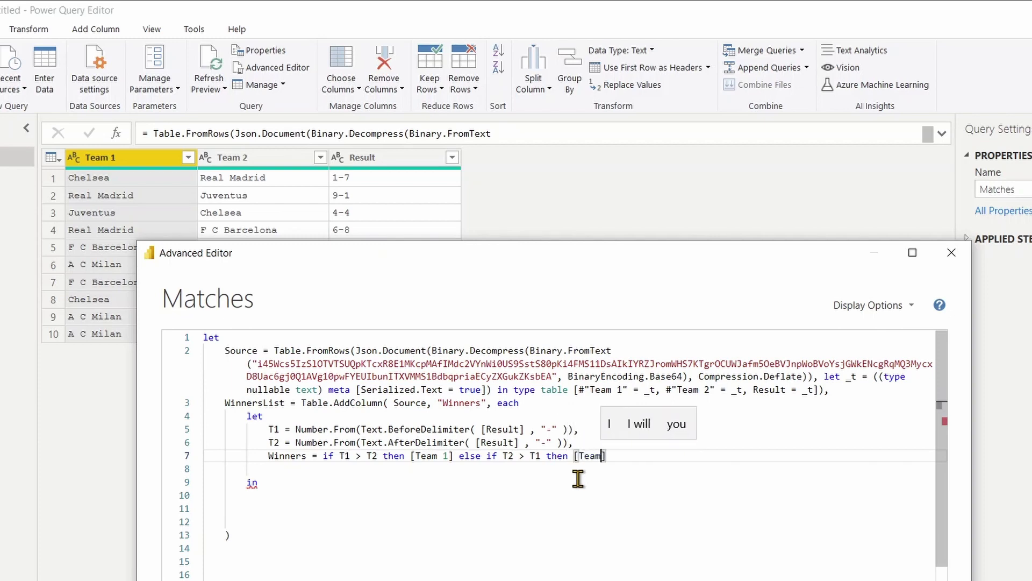
type("2] ")
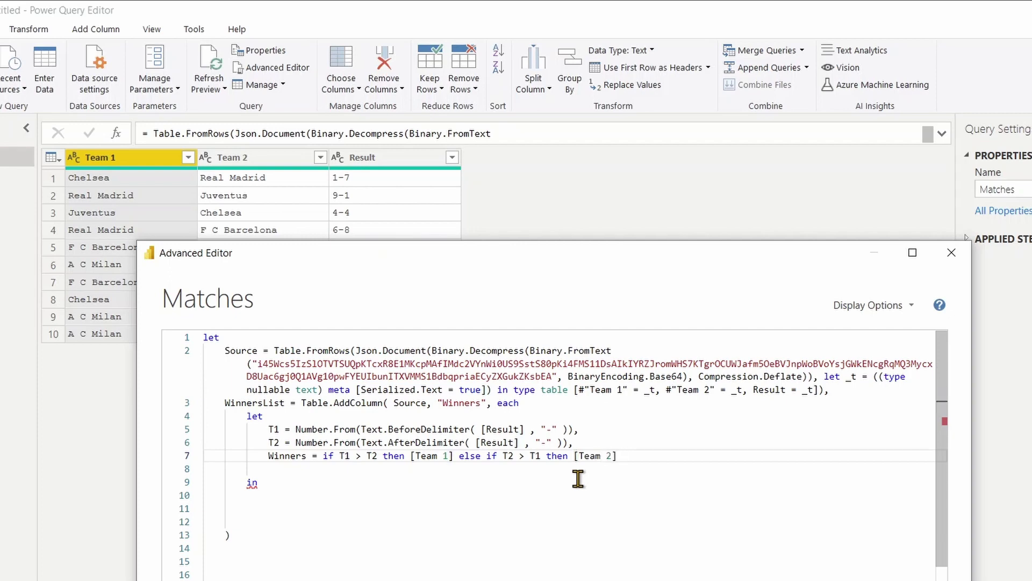
Step: Complete the Winners condition with a final else null
type("else ")
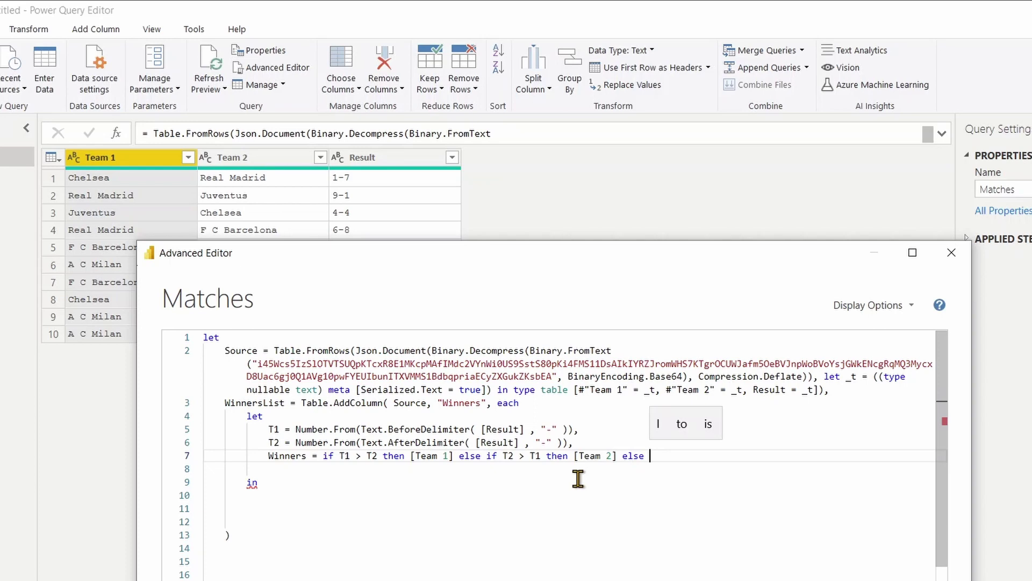
type("nul")
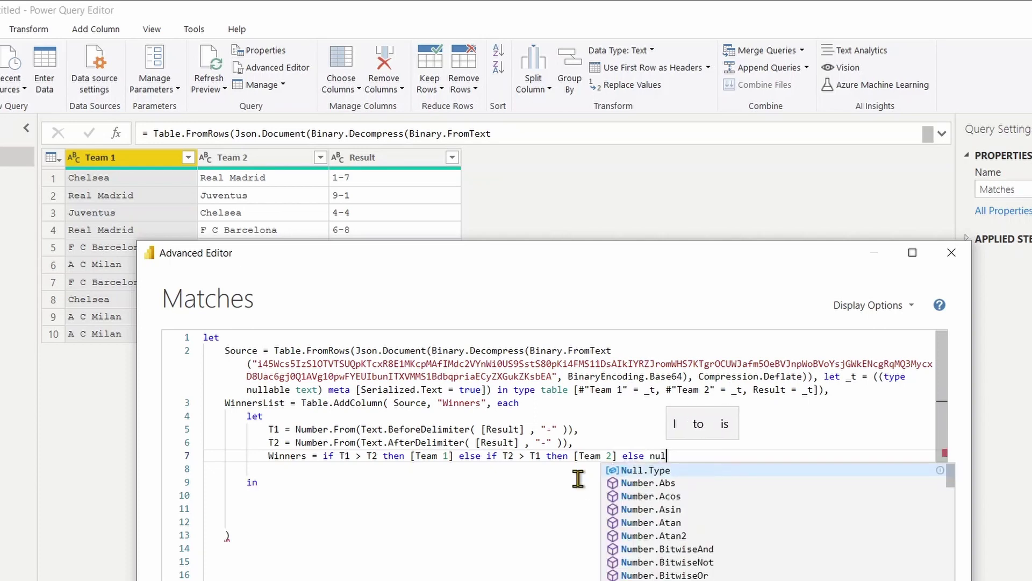
type("l")
key("Escape")
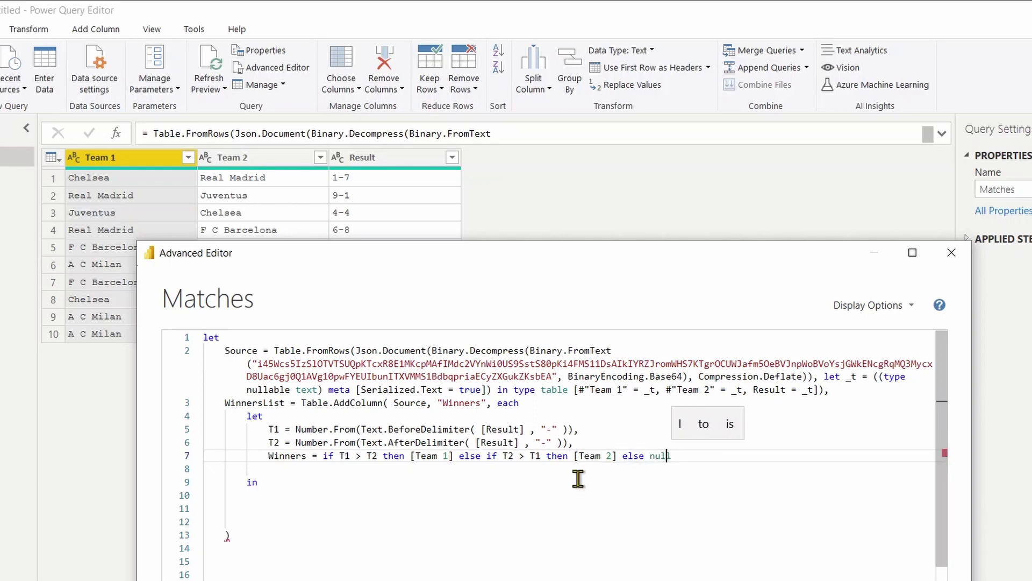
Step: Remove the blank line above the inner in and return Winners on the line below it
key("Down")
key("alt+Down")
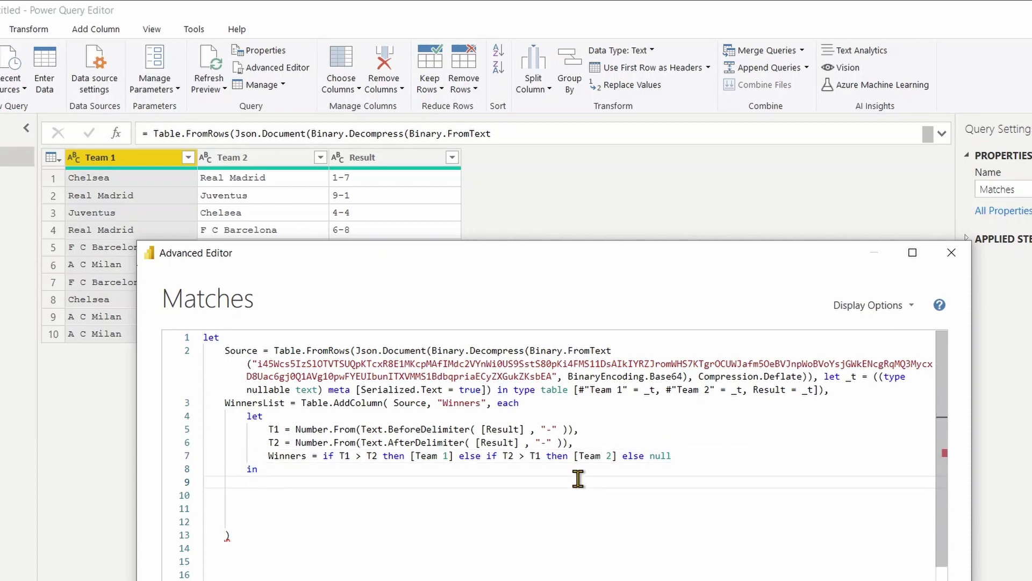
type("Winners")
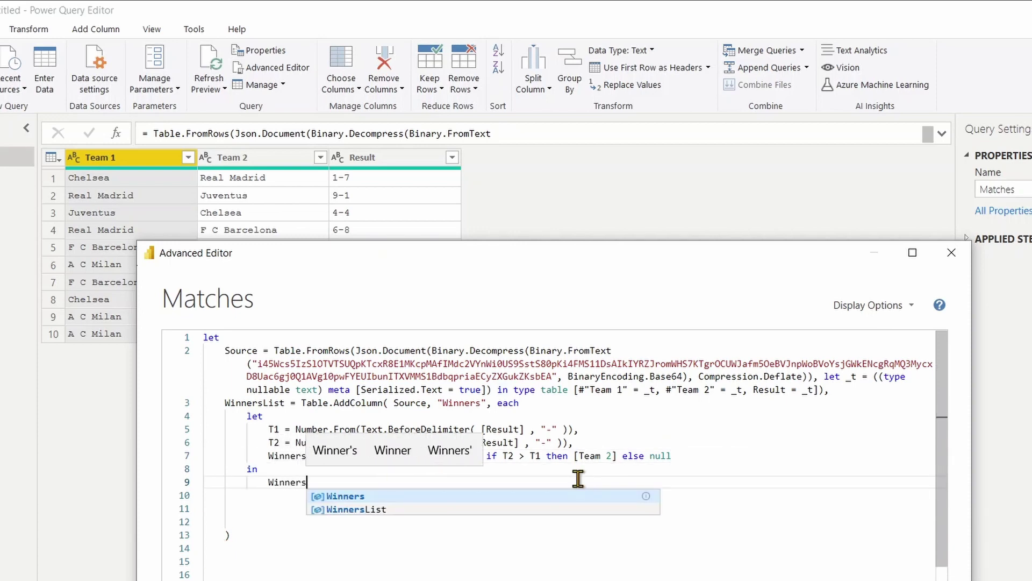
key("Escape")
key("Delete")
key("Down")
Step: Replace Source with WinnersList as the query's final output, apply the code, and select the Winners column
left_click(241, 477)
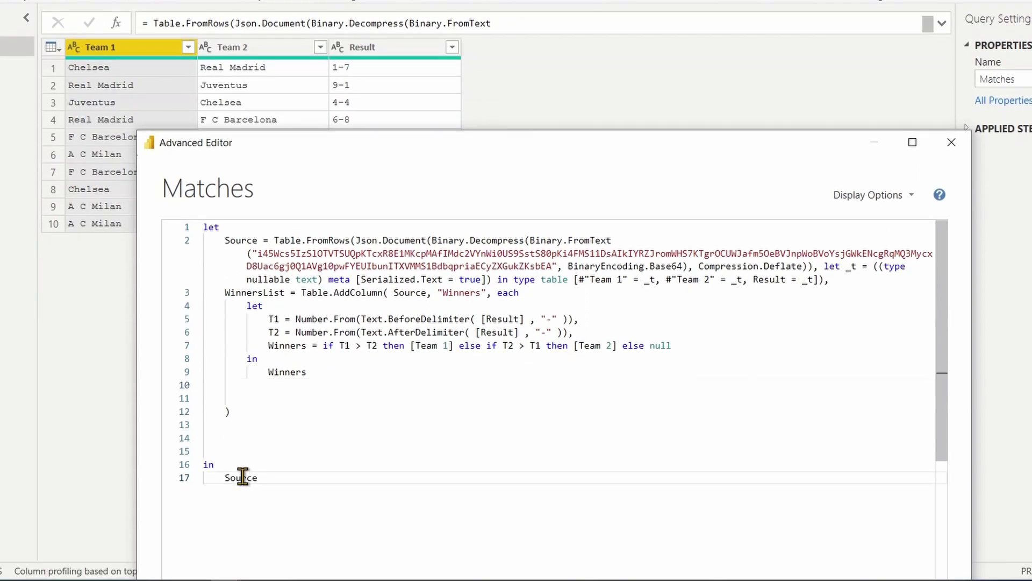
double_click(254, 293)
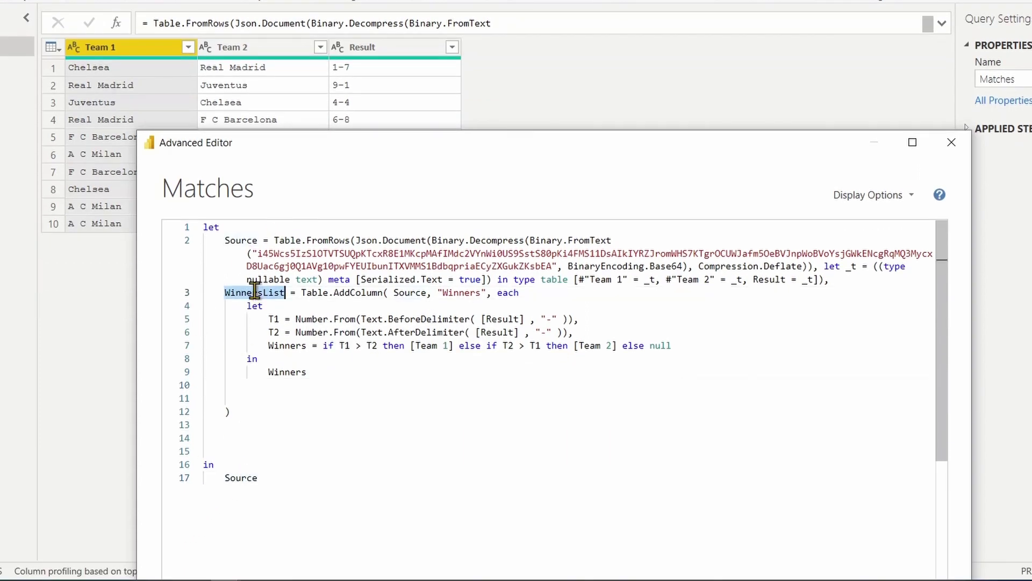
key("ctrl+c")
double_click(235, 477)
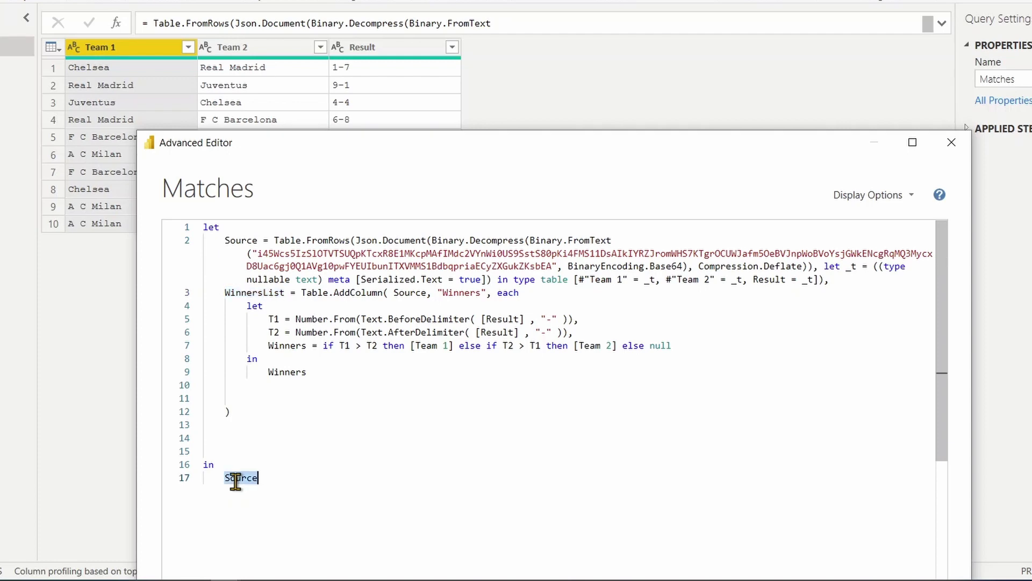
key("ctrl+v")
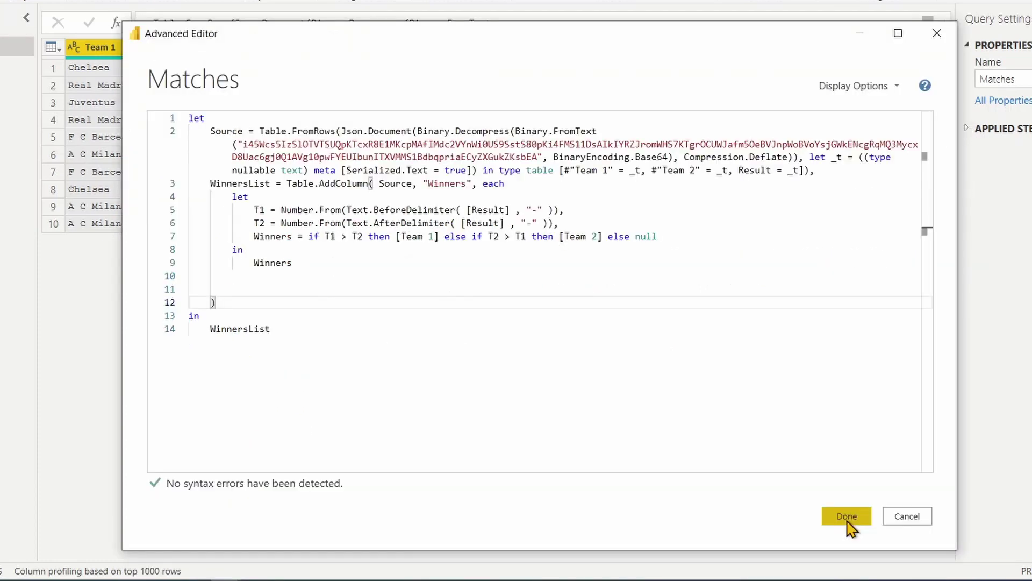
left_click(847, 521)
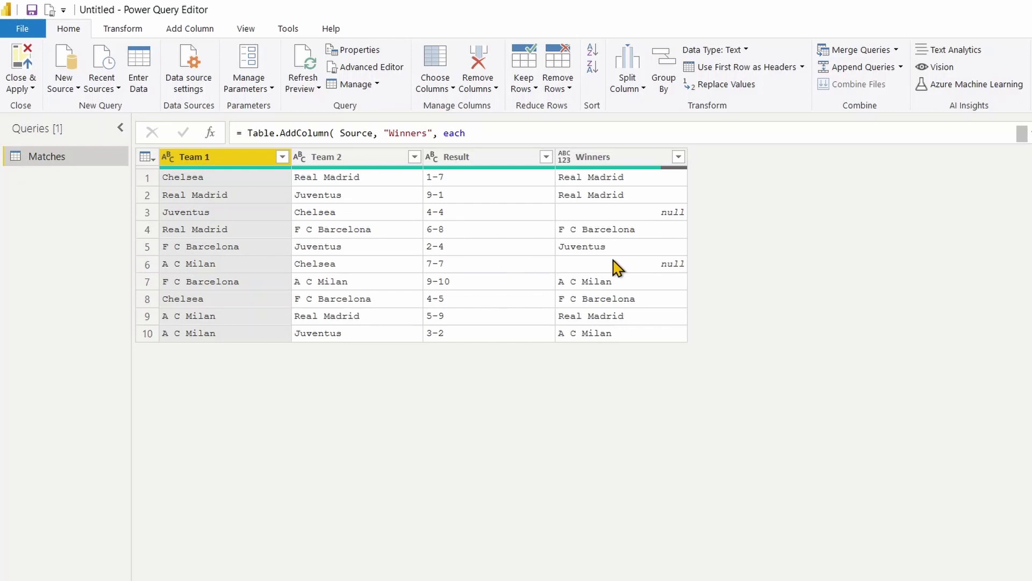
left_click(646, 190)
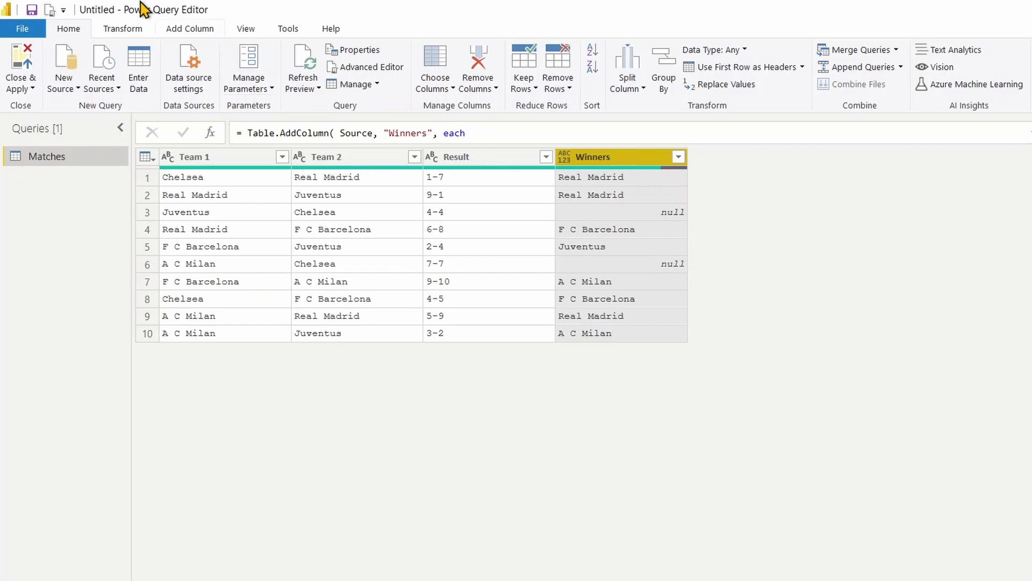
Step: Reopen the query code, append [Winners] after the closing parenthesis of Table.AddColumn, and apply the change
left_click(50, 12)
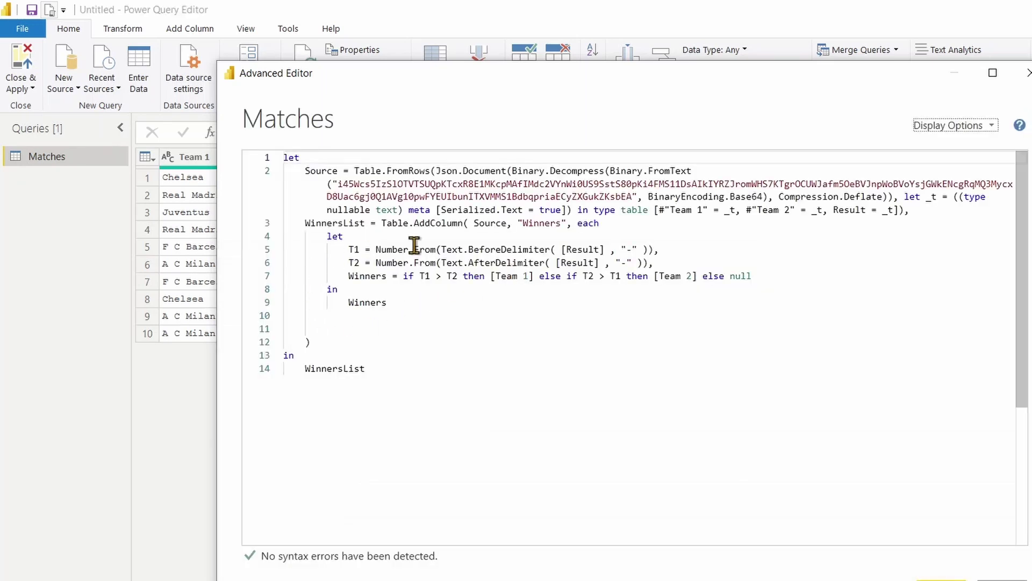
left_click(364, 304)
double_click(364, 304)
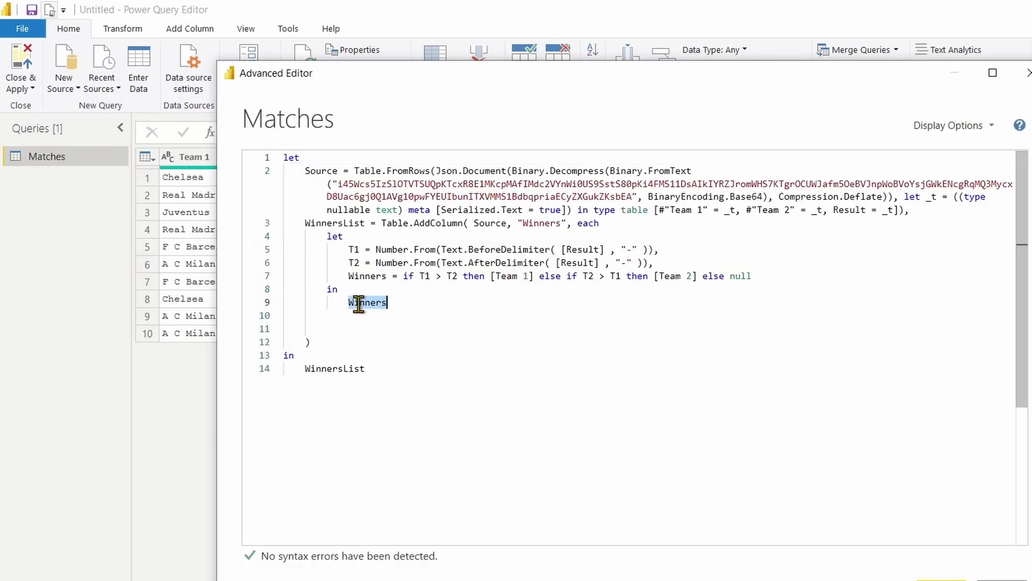
left_click(309, 345)
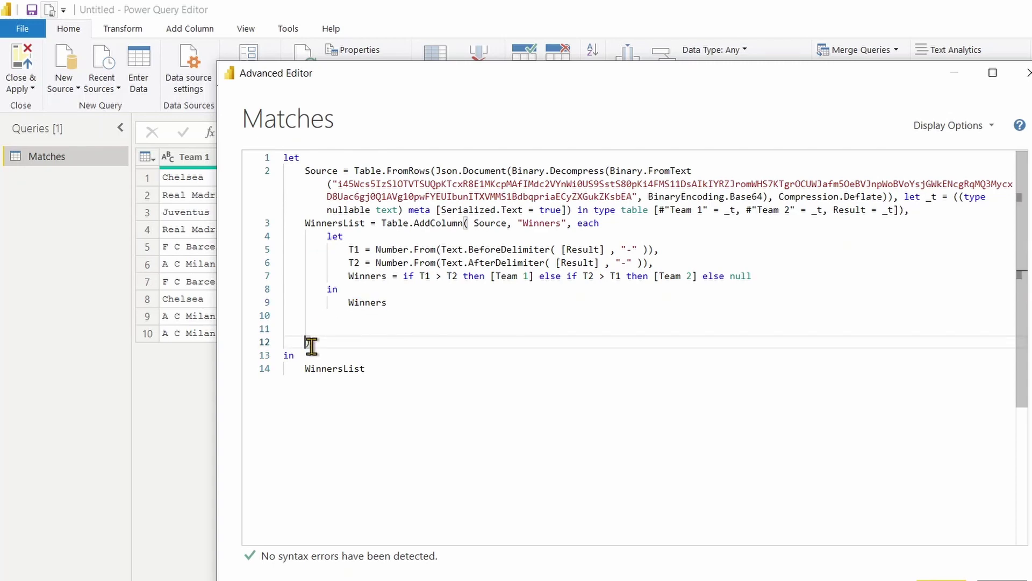
type(")[W")
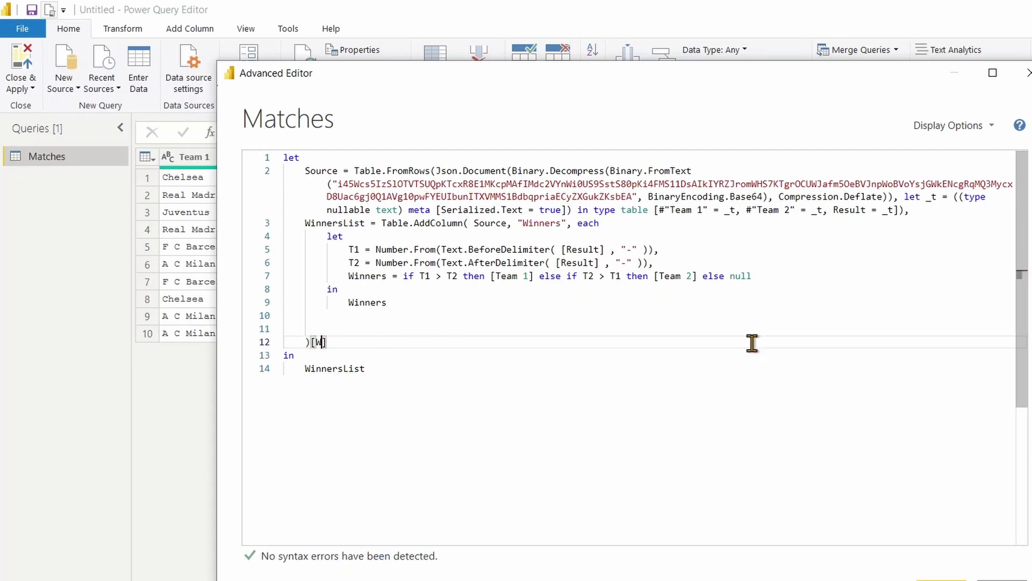
type("inners")
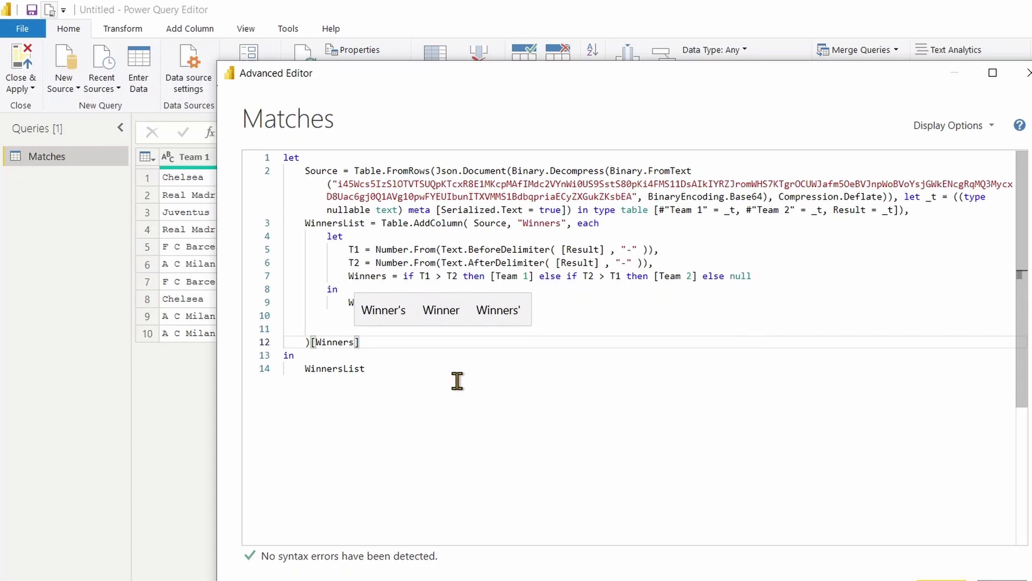
left_click(344, 402)
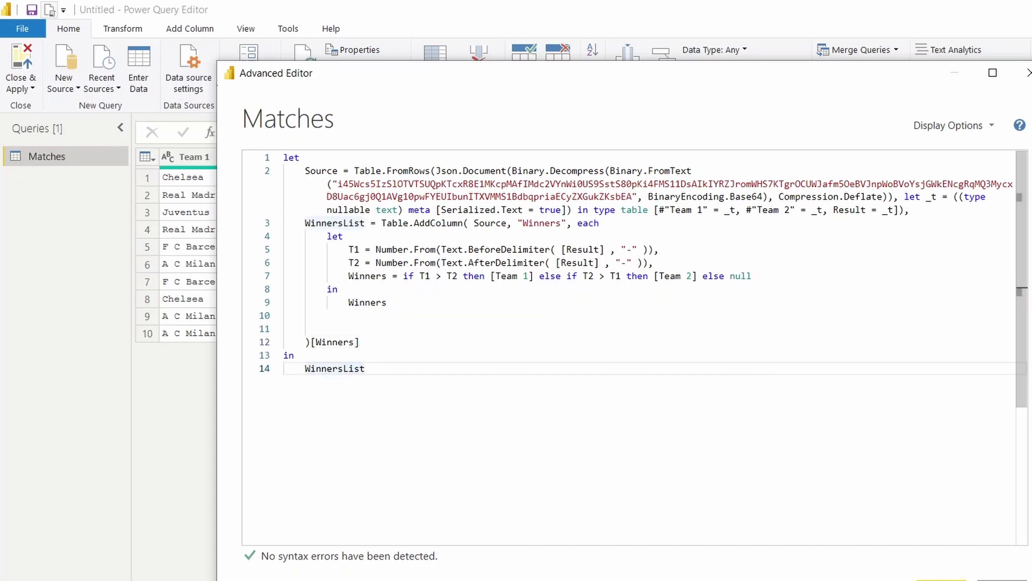
left_click(941, 578)
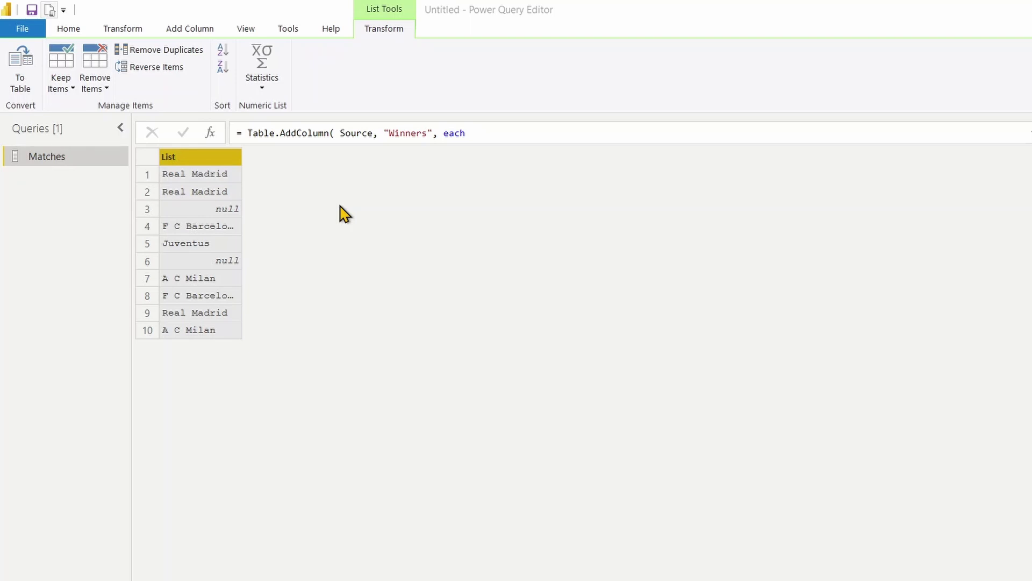
left_click(344, 213)
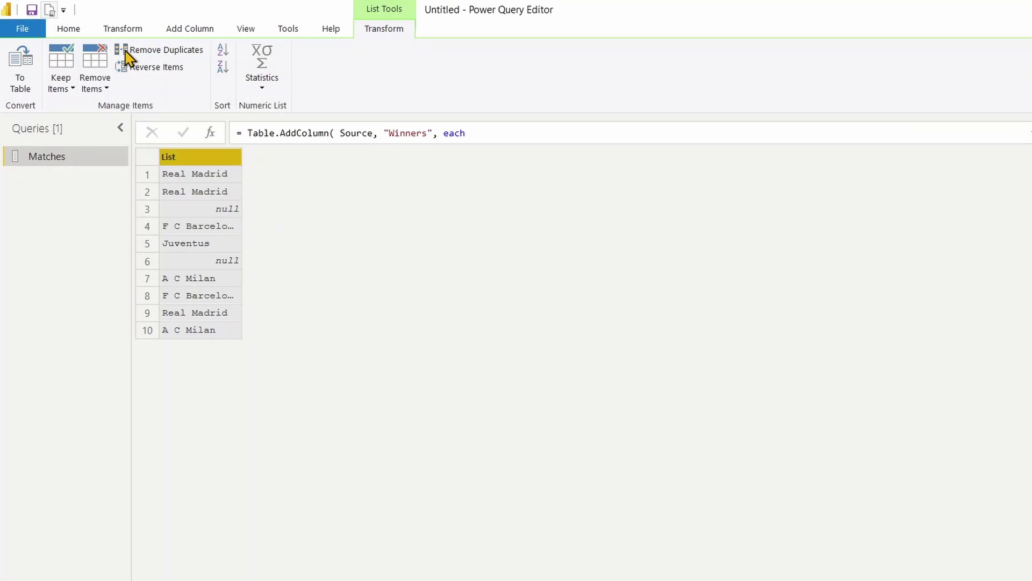
Step: Reopen the Matches query code, add a comma after [Winners], and start a new line below it with AllTeams =
left_click(50, 10)
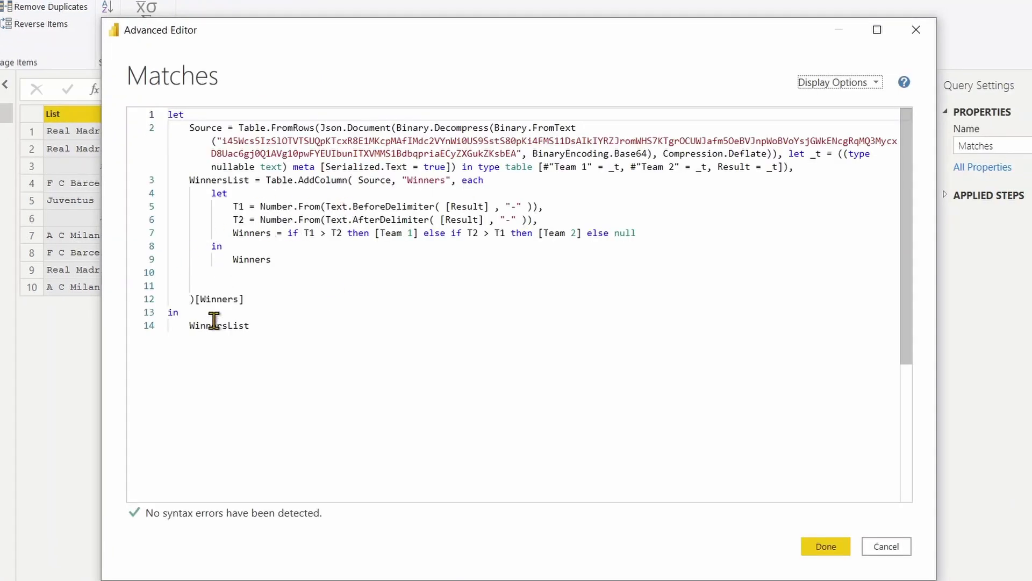
left_click(195, 273)
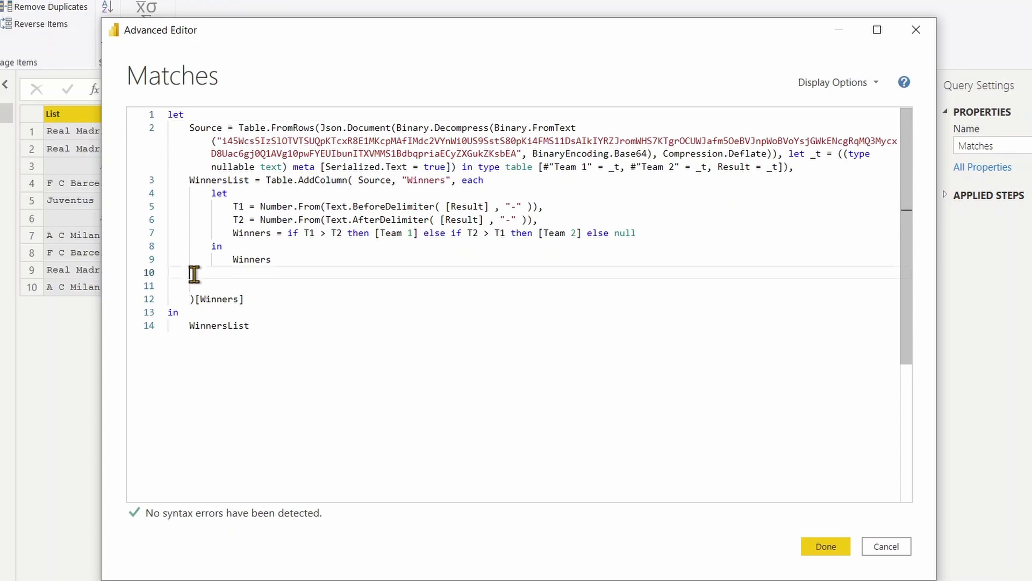
left_click(891, 305)
type(",")
key("Return")
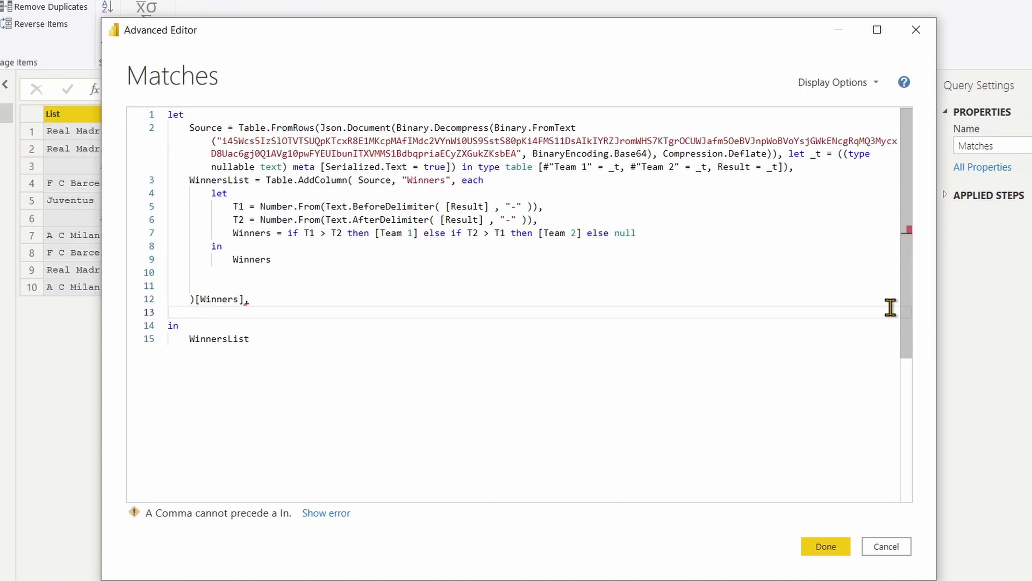
type("All")
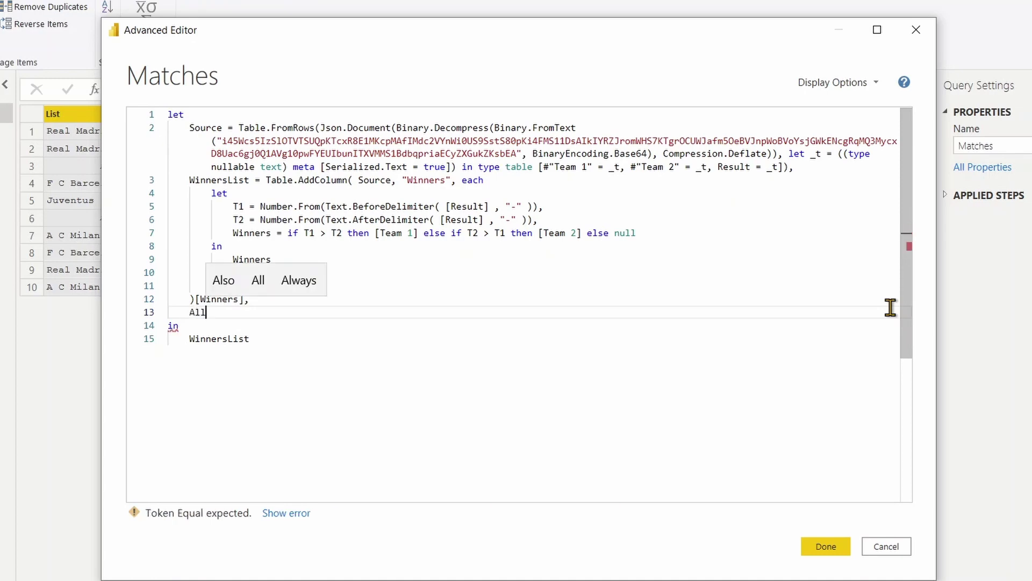
type("Teams ")
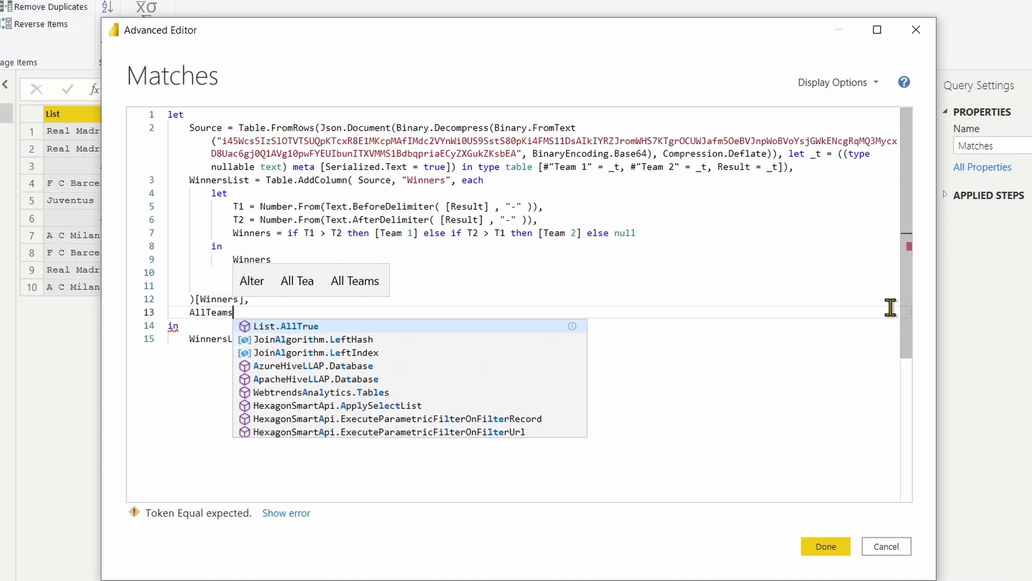
type("=")
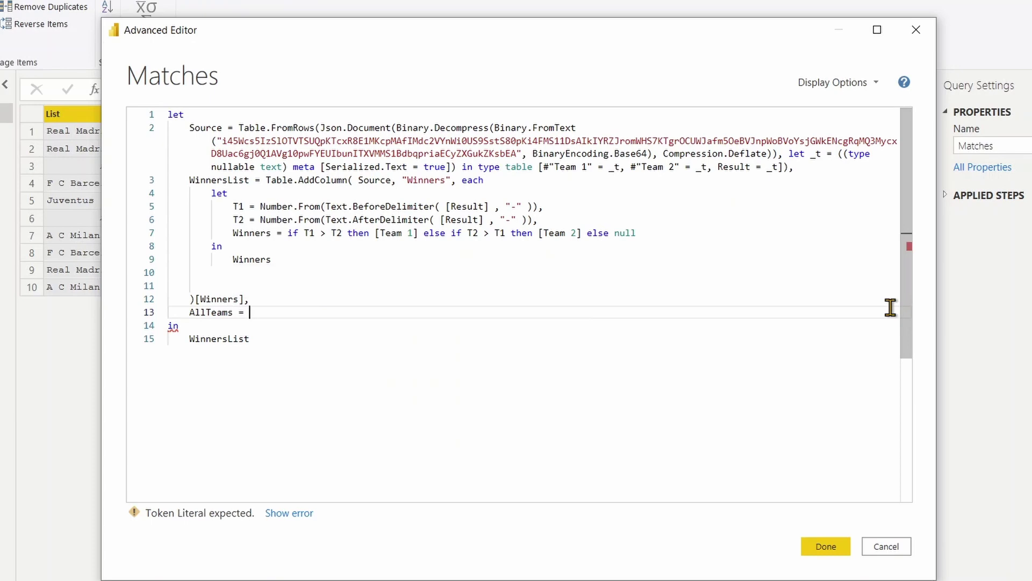
Step: Enter Source[Team 1] as the first part of the AllTeams expression
left_click_drag(380, 32, 362, 69)
left_click(242, 334)
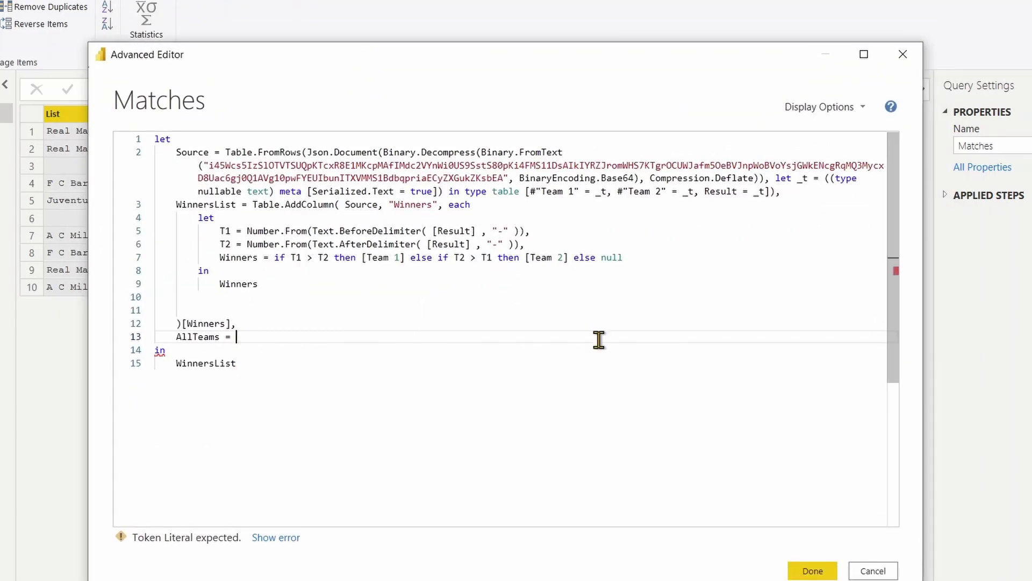
type("Sour")
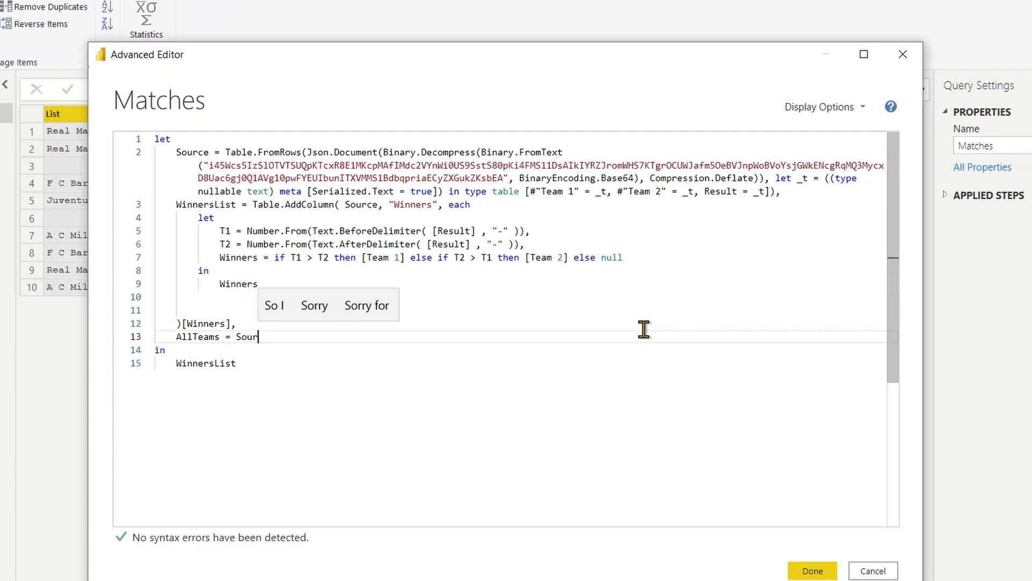
type("ce")
type("[Teams")
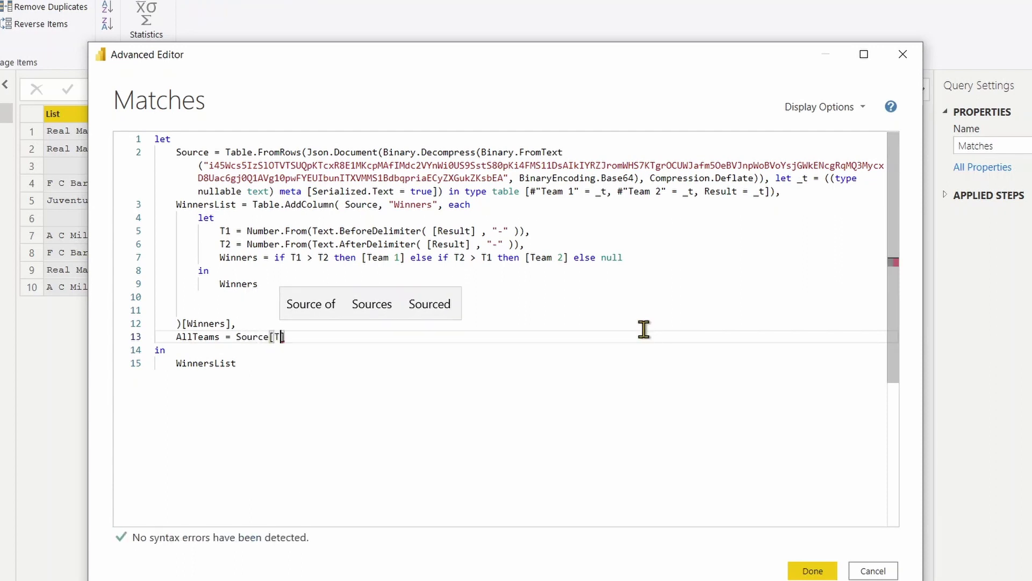
key("BackSpace")
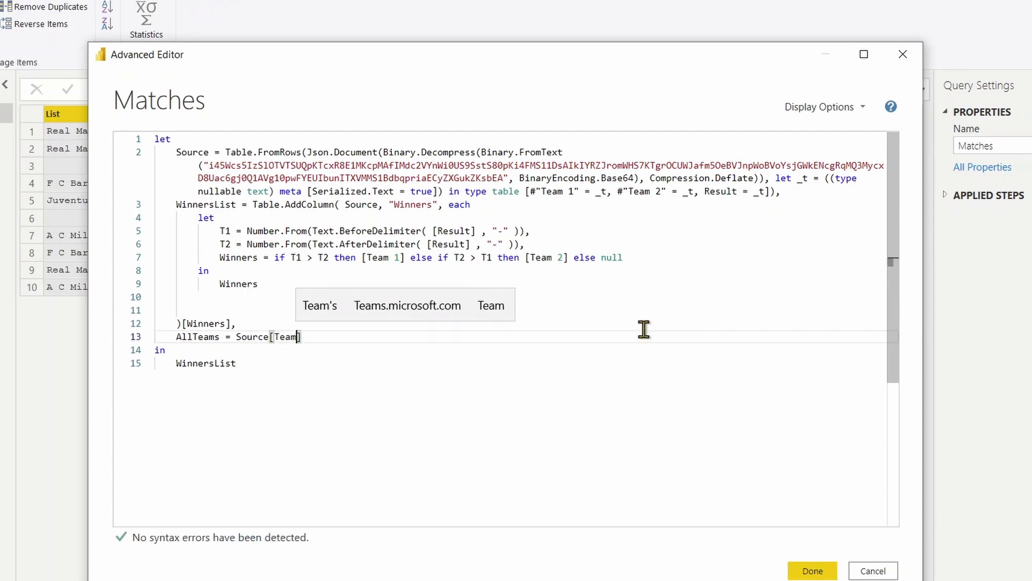
type("1] ")
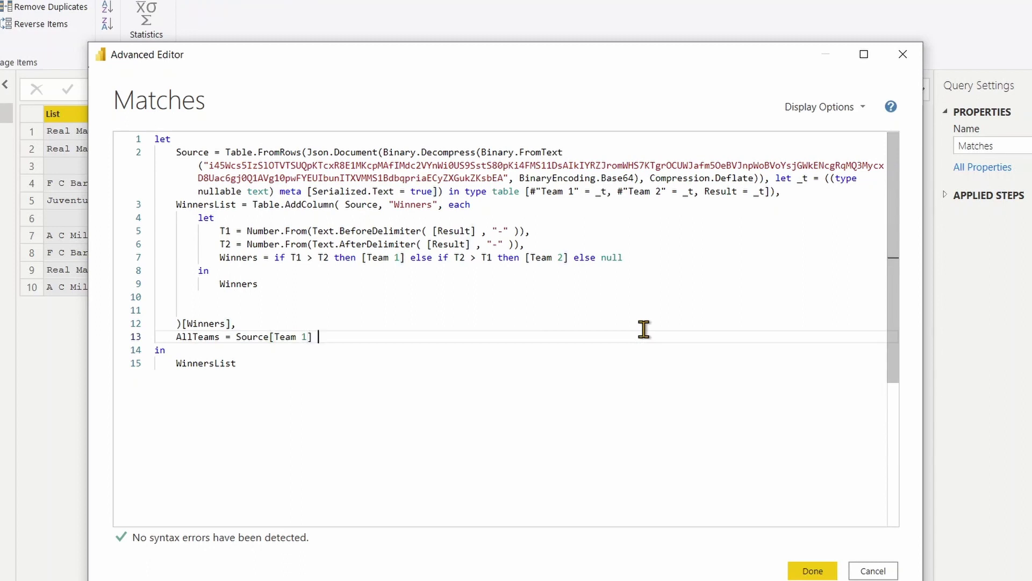
Step: Append & Source[Teams 2] to the AllTeams expression after Source[Team 1]
type("&")
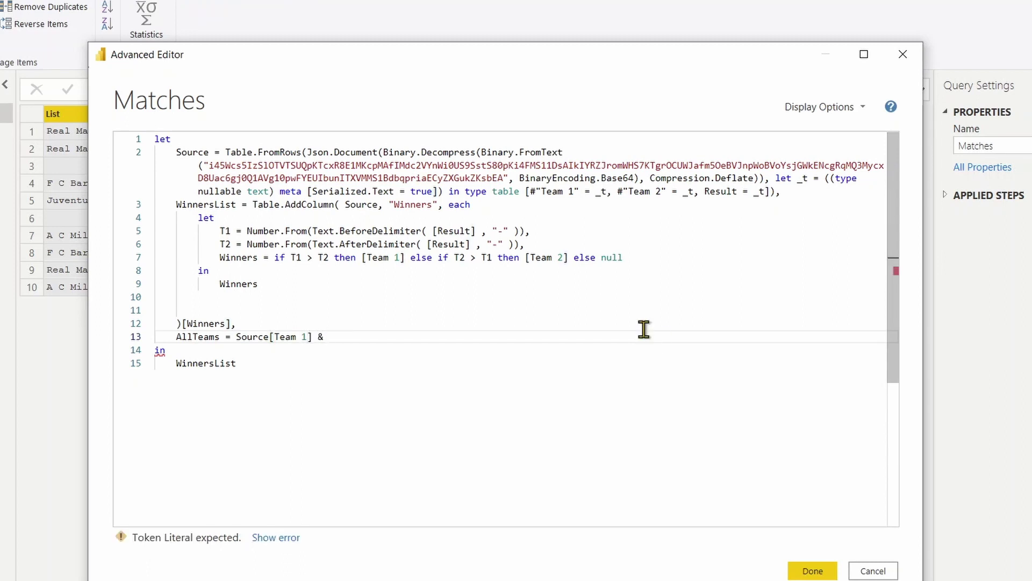
type(" Source")
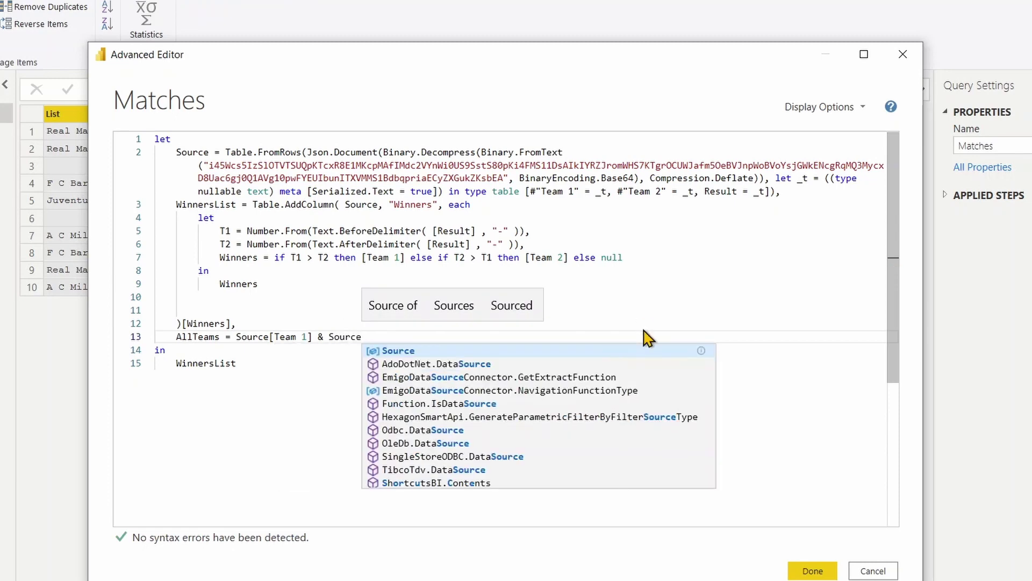
type("[")
type("Teams 2")
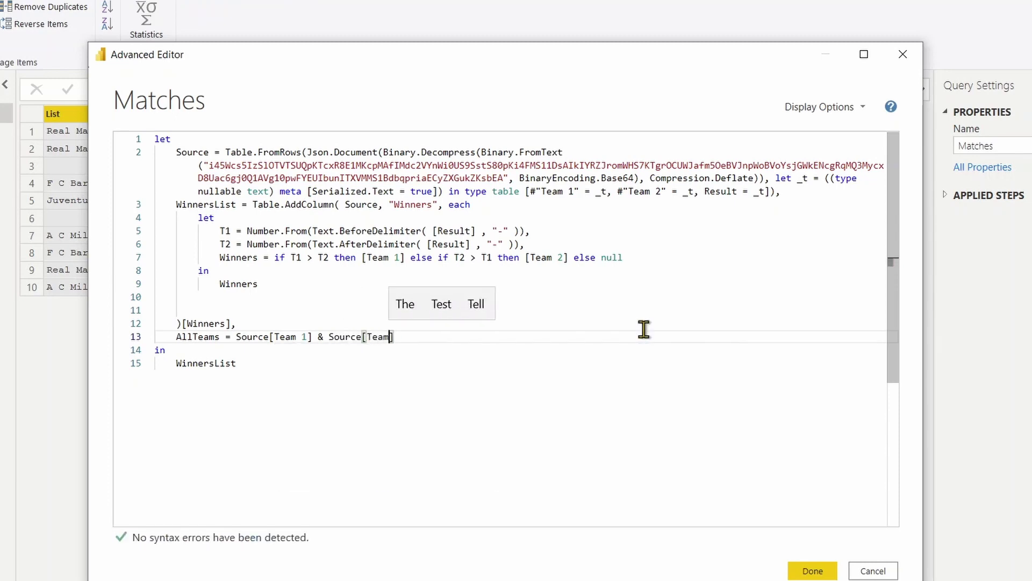
key("Right")
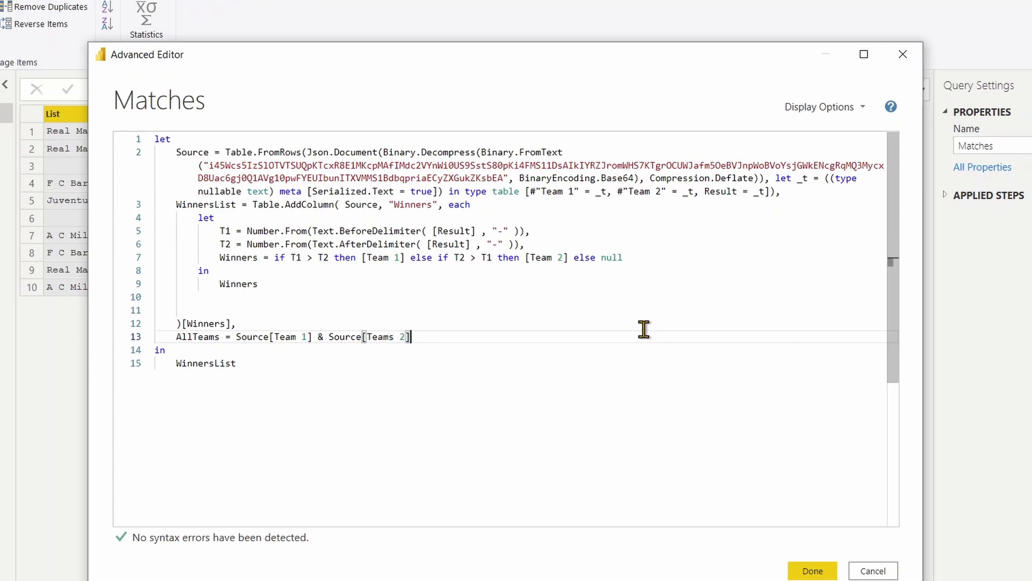
Step: Replace WinnersList with AllTeams as the query's final output and apply the code
double_click(197, 336)
key("ctrl+c")
double_click(204, 364)
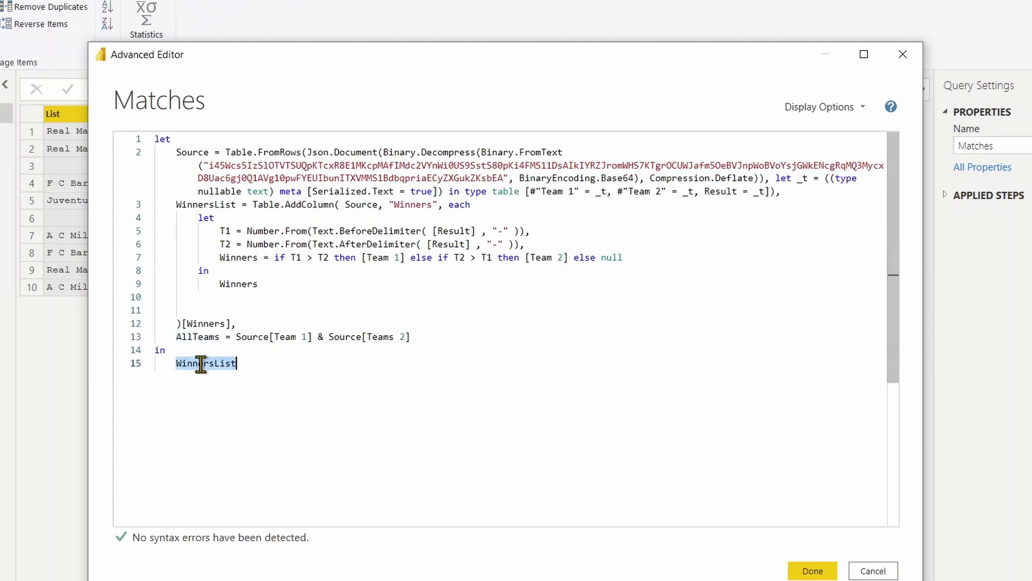
key("ctrl+v")
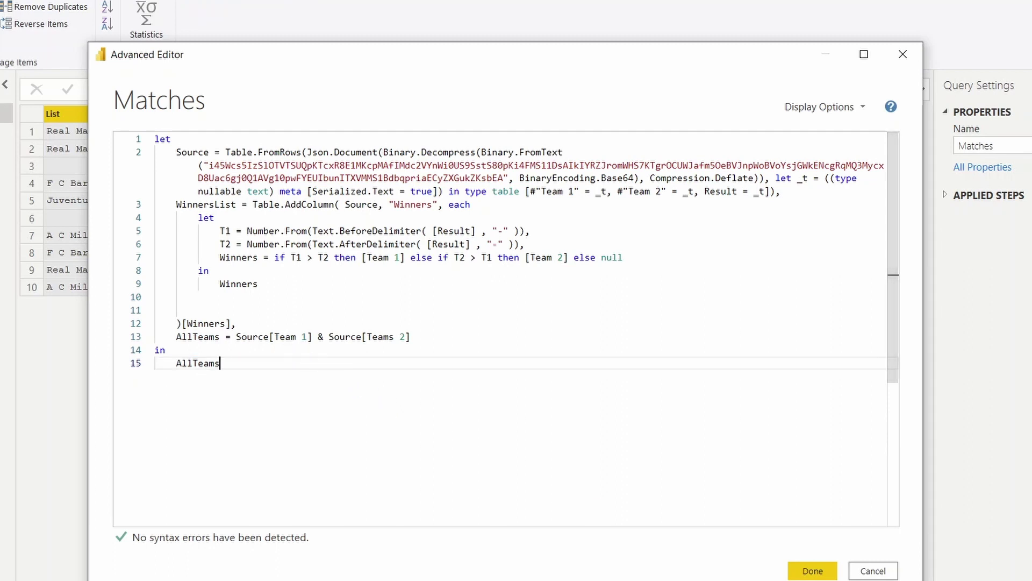
left_click(811, 570)
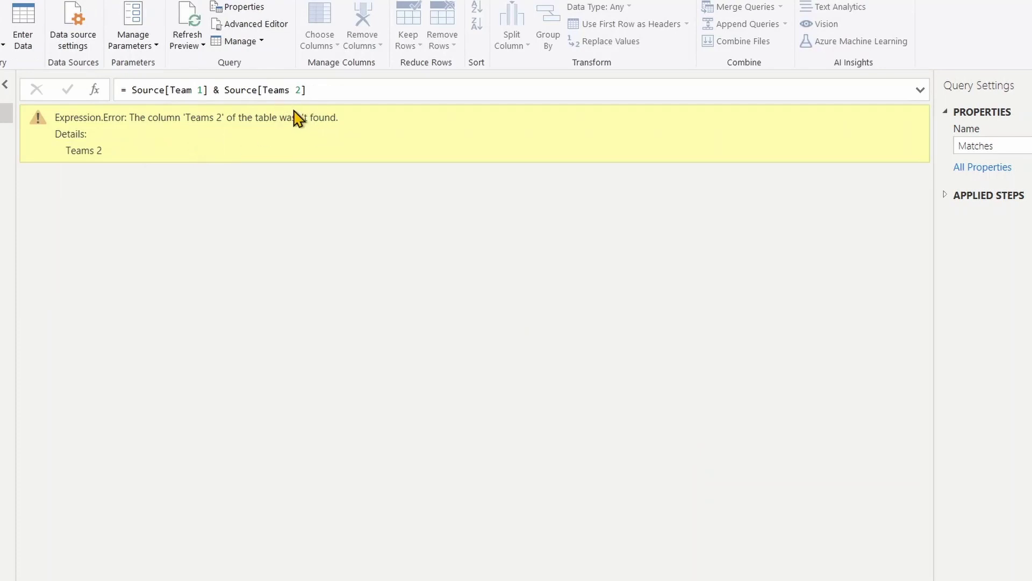
Step: Correct the second column reference in the AllTeams formula to Source[Team 2]
left_click(296, 90)
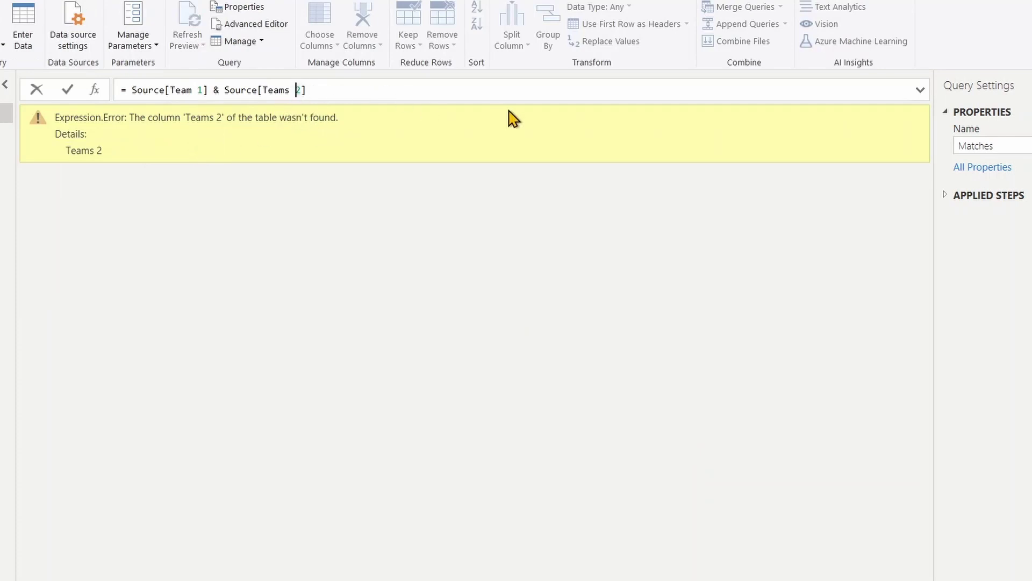
key("Delete")
key("Return")
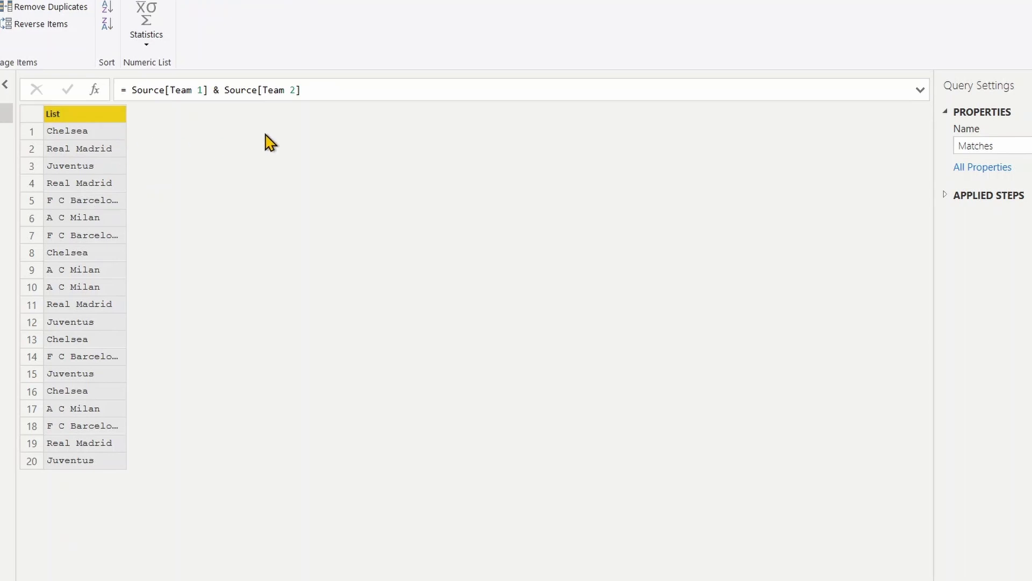
Step: Wrap the combined team columns in List.Distinct( ) in the formula and apply it
left_click(134, 91)
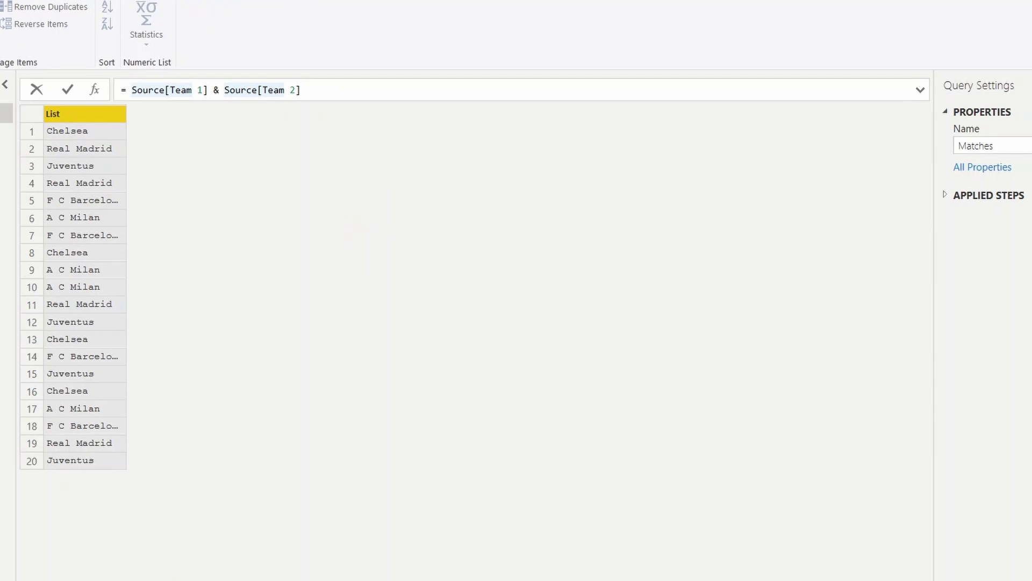
type("List.D")
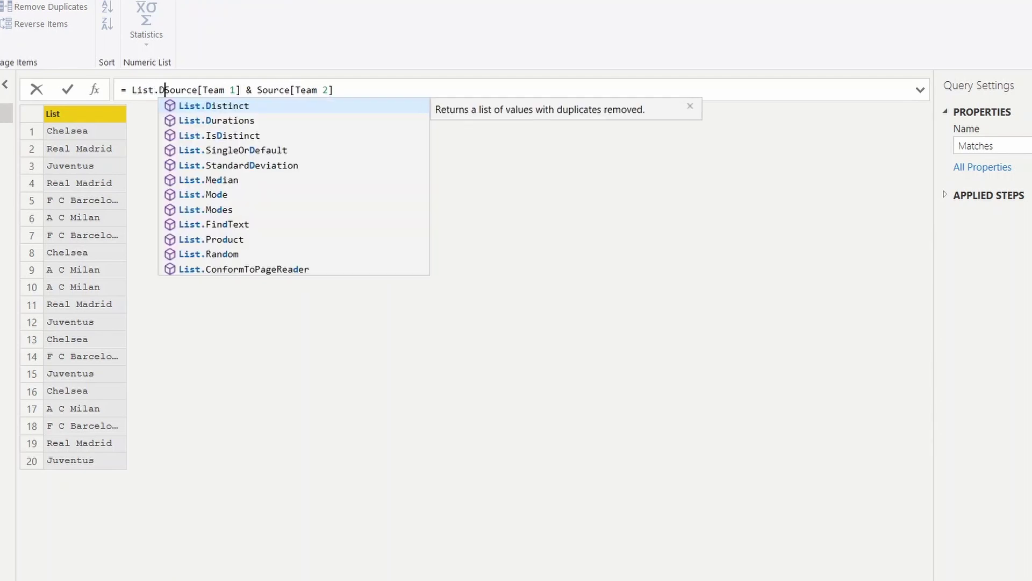
type("istinct(")
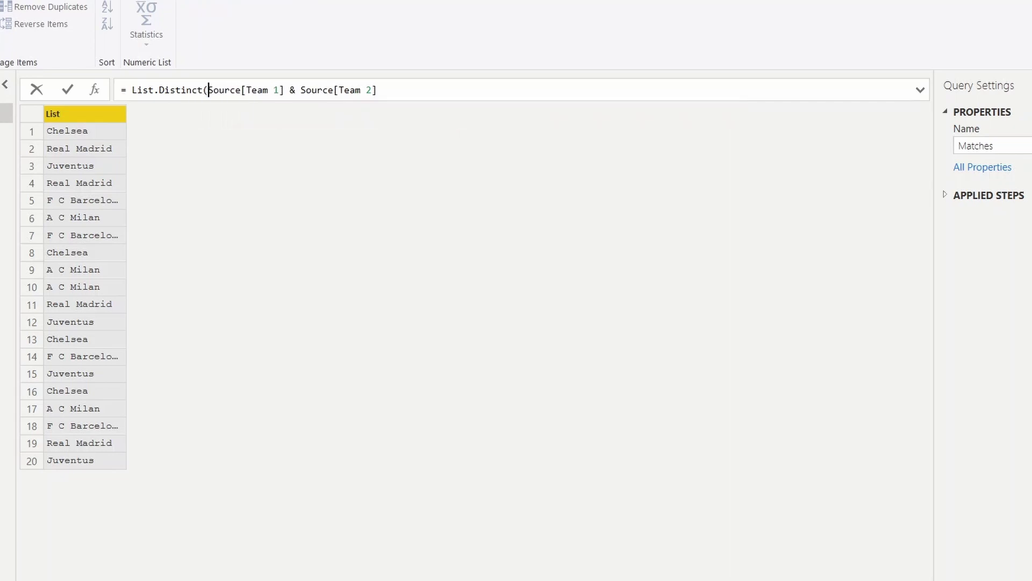
left_click(377, 90)
type(")")
key("Return")
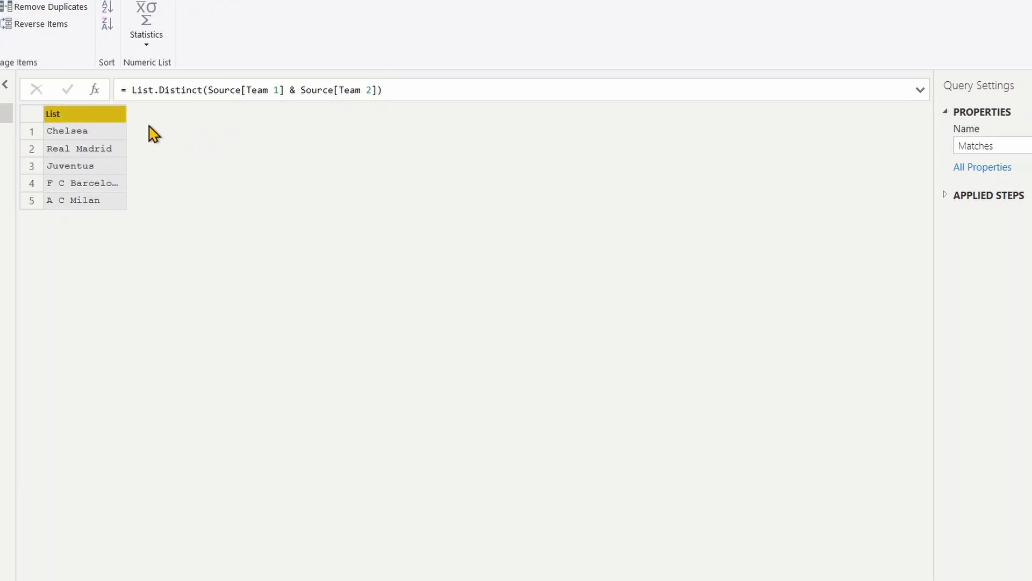
Step: Reopen the query code and insert Table.FromList( before List.Distinct in the AllTeams line
left_click_drag(129, 105, 206, 211)
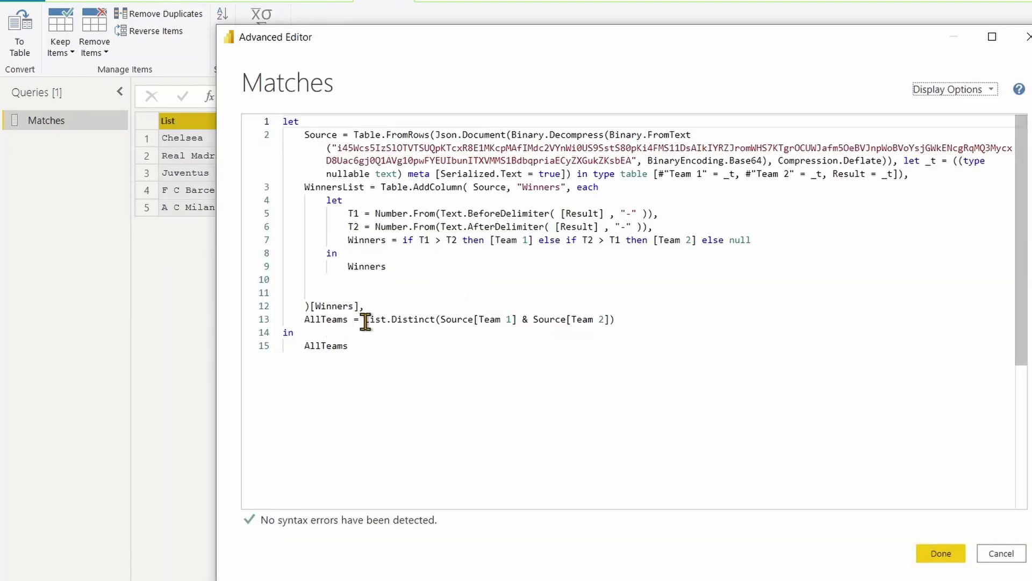
left_click(365, 319)
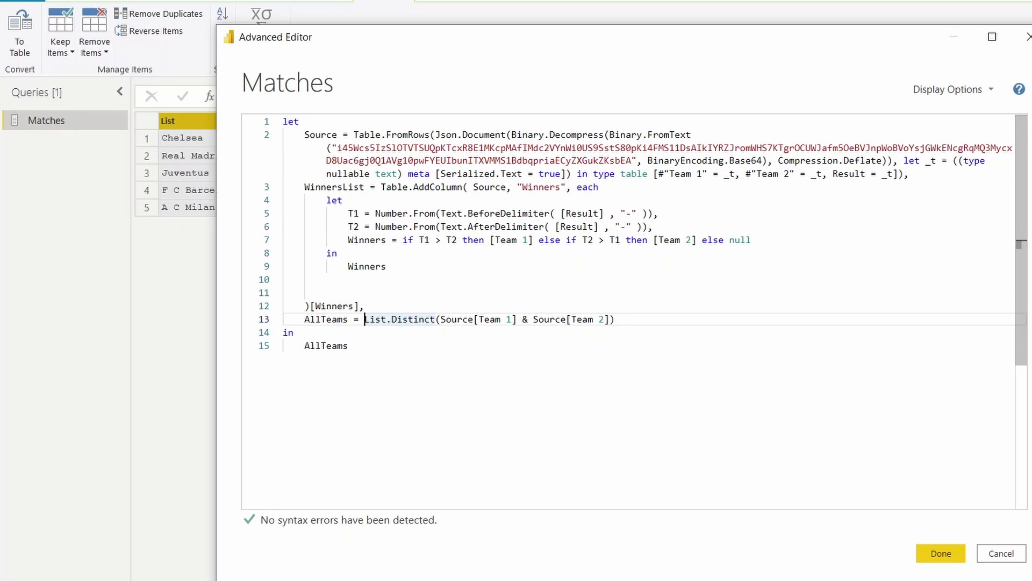
type("Table")
type(".FromList")
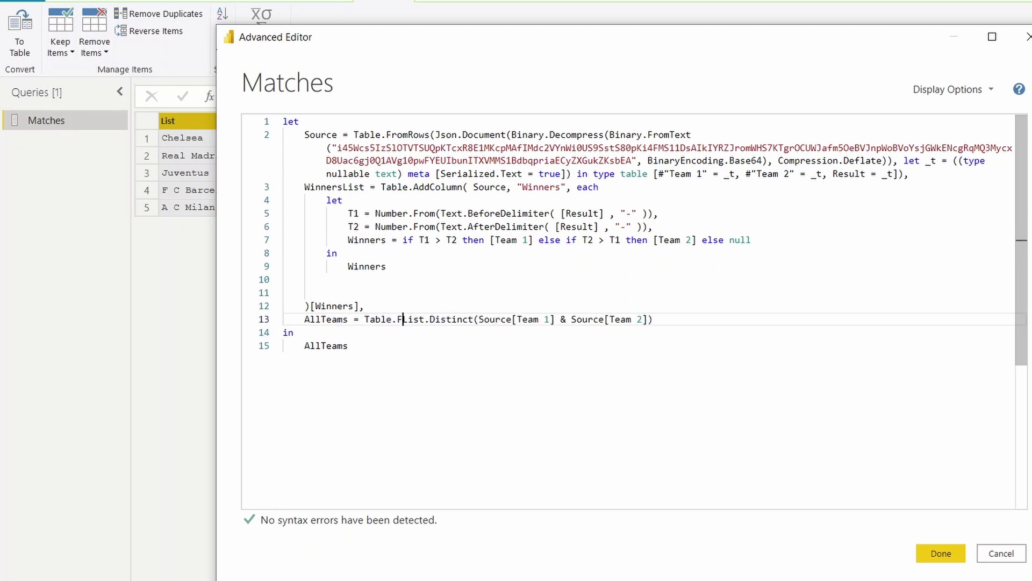
type("(")
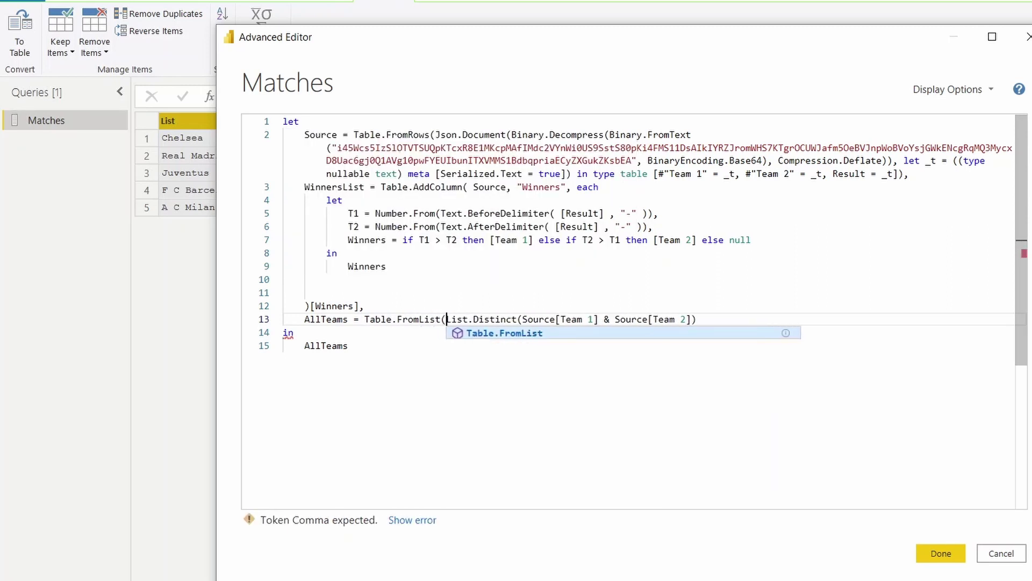
Step: Complete Table.FromList with the arguments null and {"Team"} plus a closing parenthesis, apply the code, and expand the applied steps
left_click(698, 320)
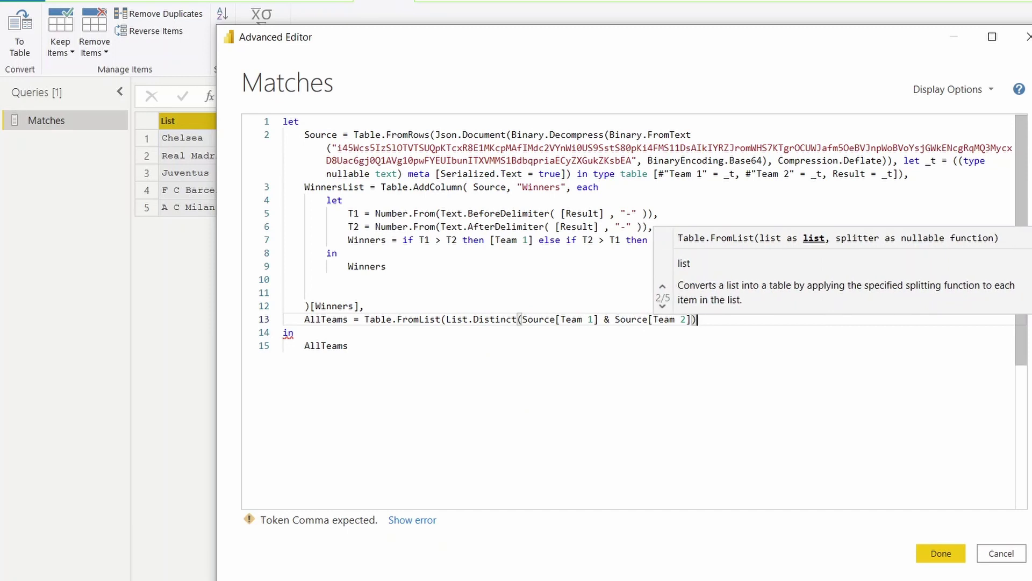
type(",")
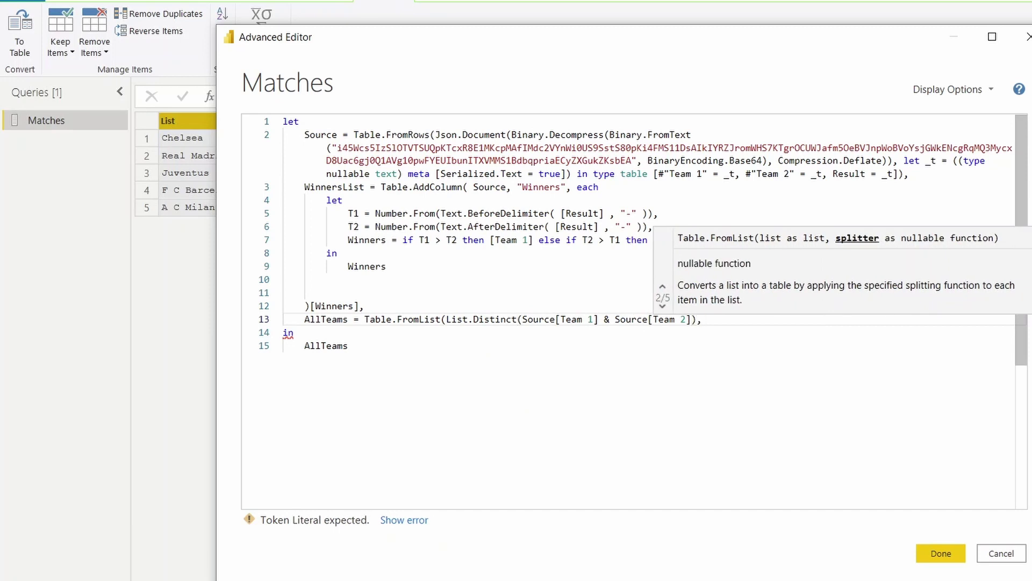
type("null, ")
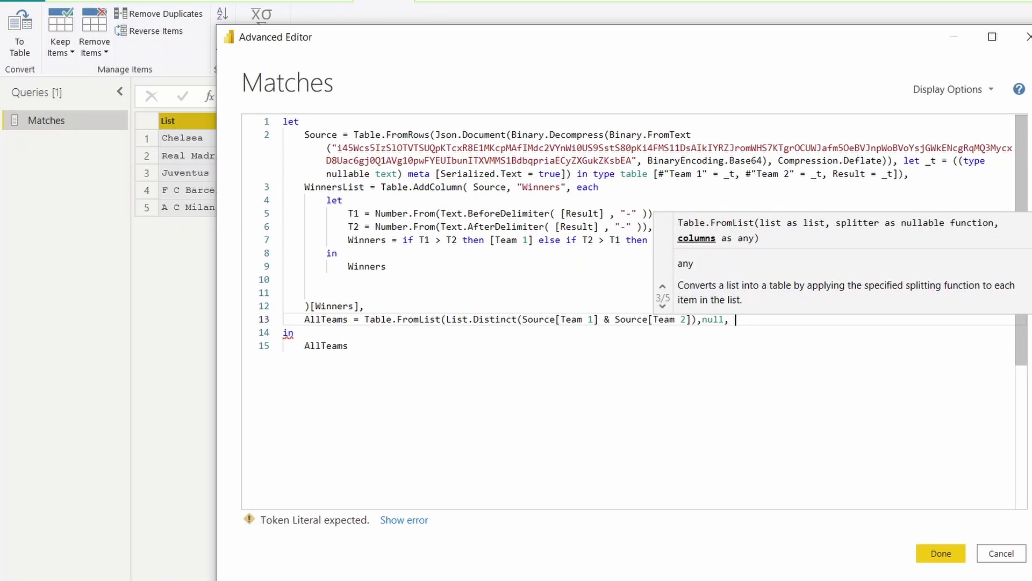
type("{}")
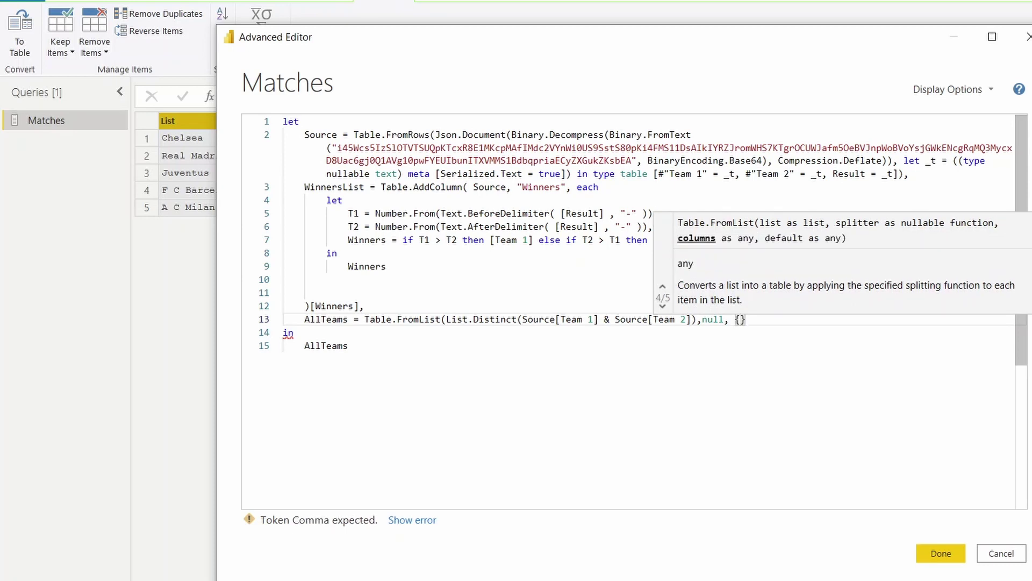
type("\"Team")
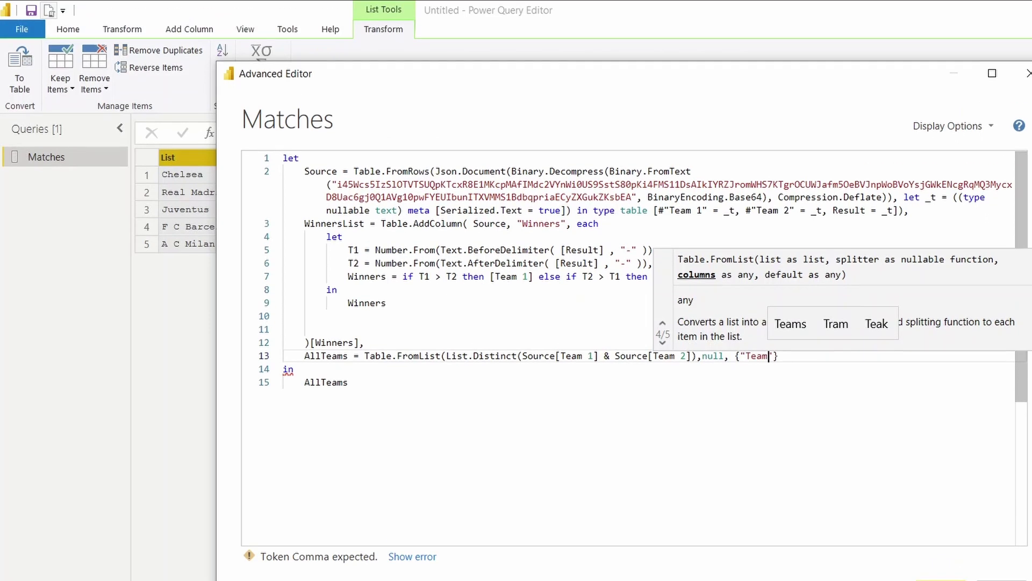
type("\"})")
left_click(957, 569)
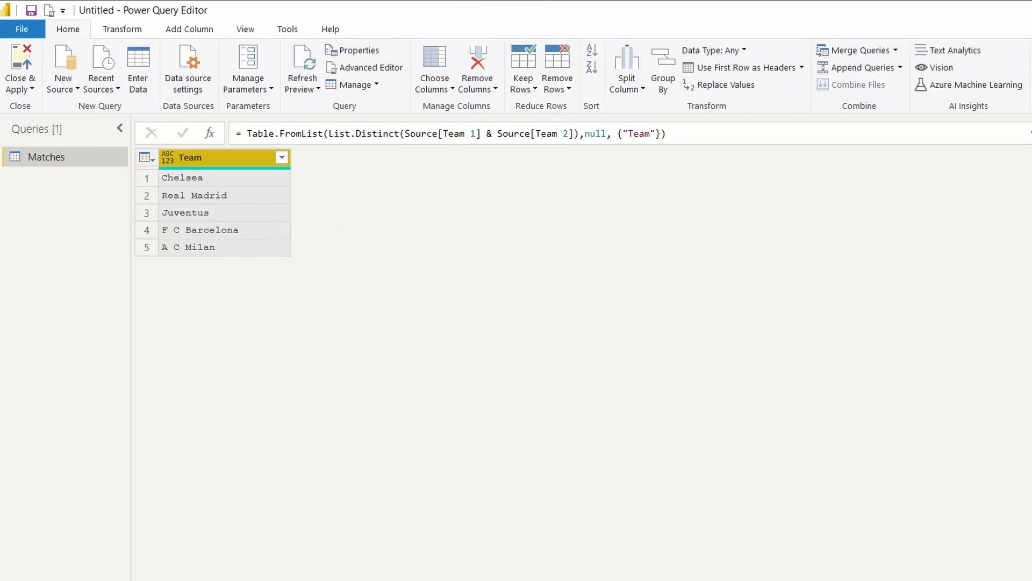
left_click(927, 213)
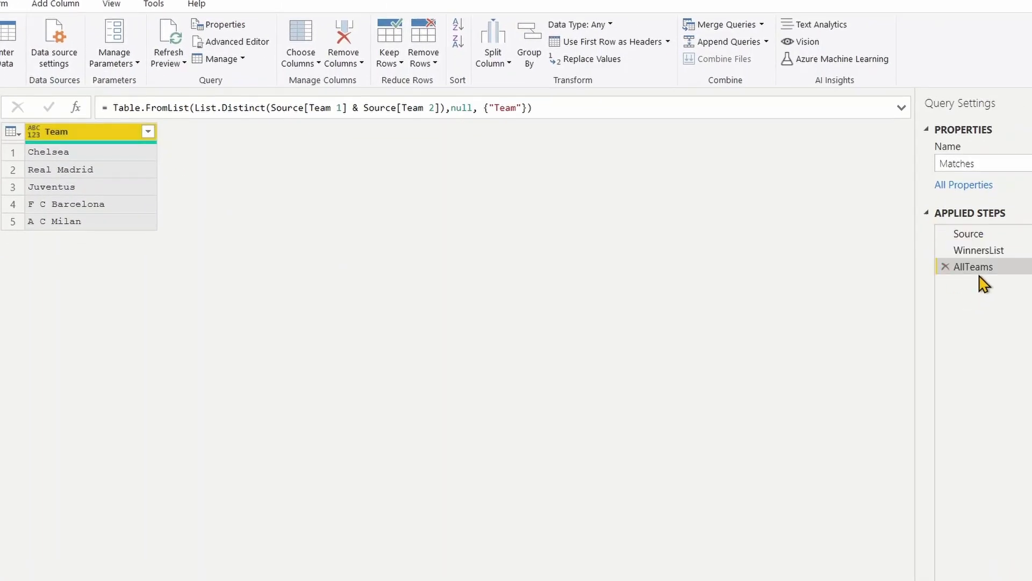
Step: Review the output of the WinnersList step and go back to the AllTeams step
left_click(991, 251)
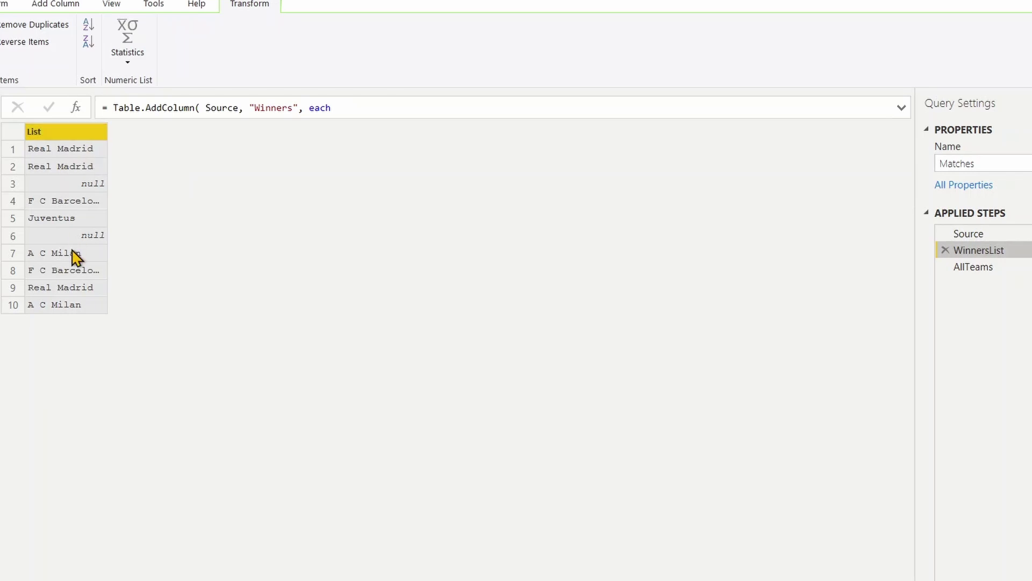
left_click(979, 271)
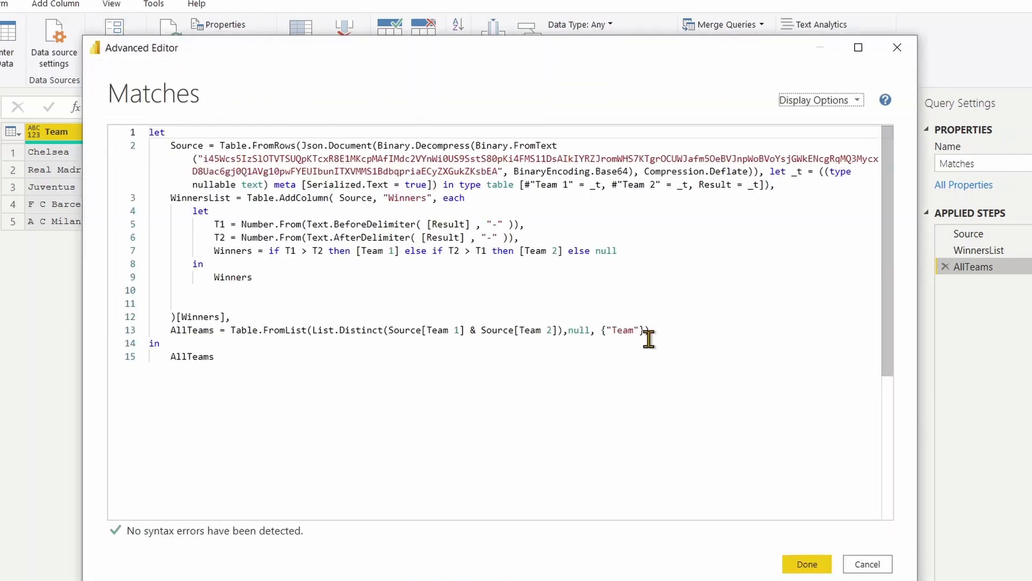
Step: Add a comma after the AllTeams line and begin a new line, Result = Table.AddColumn( ), below it
left_click(692, 330)
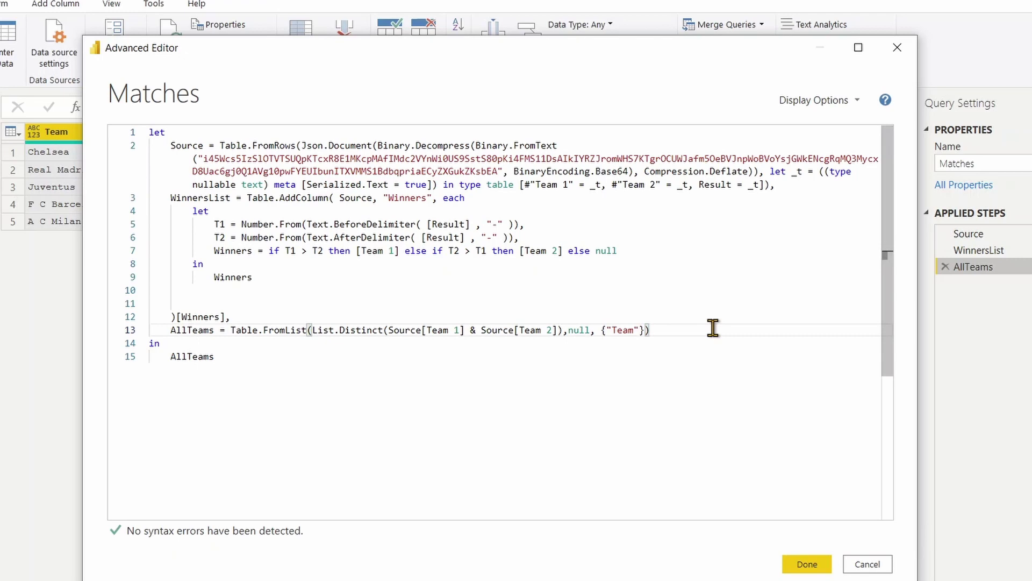
type(",")
key("Return")
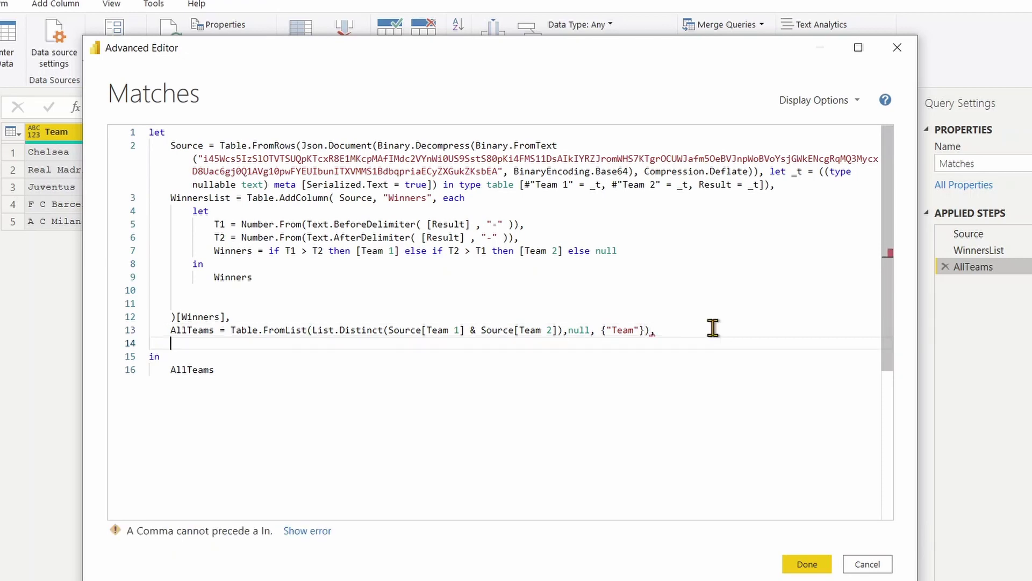
type("Result")
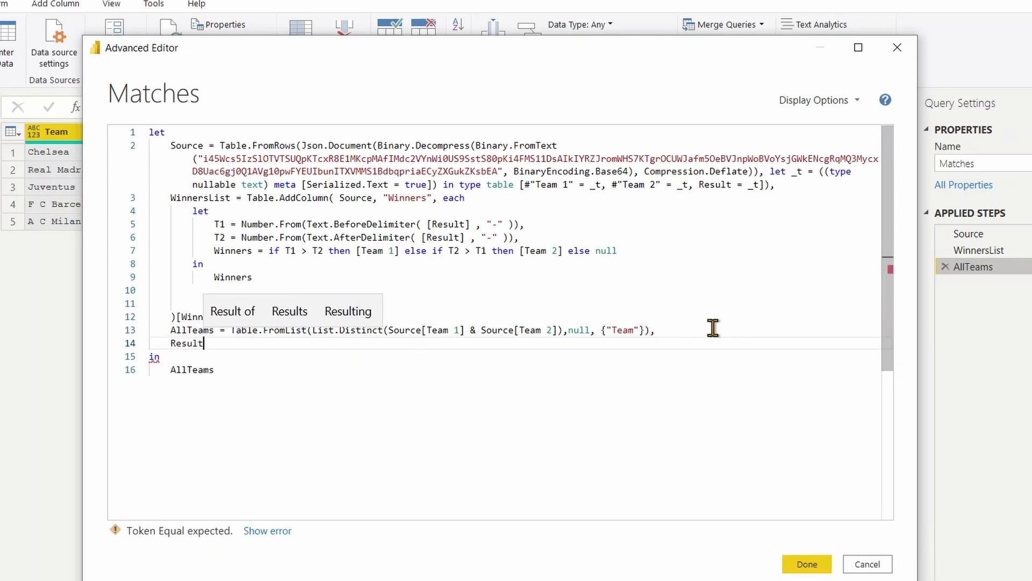
type(" =")
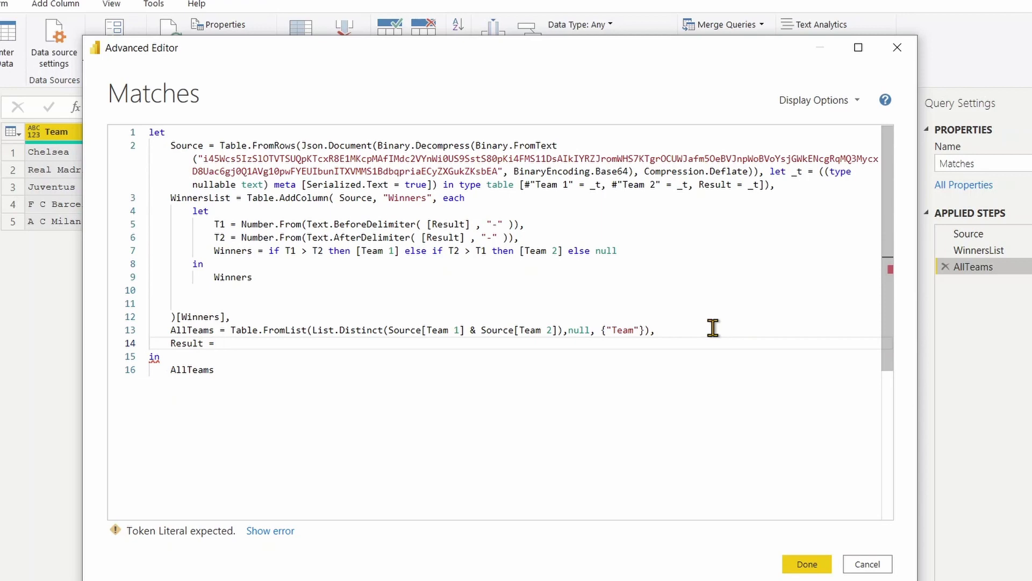
type("Addcol")
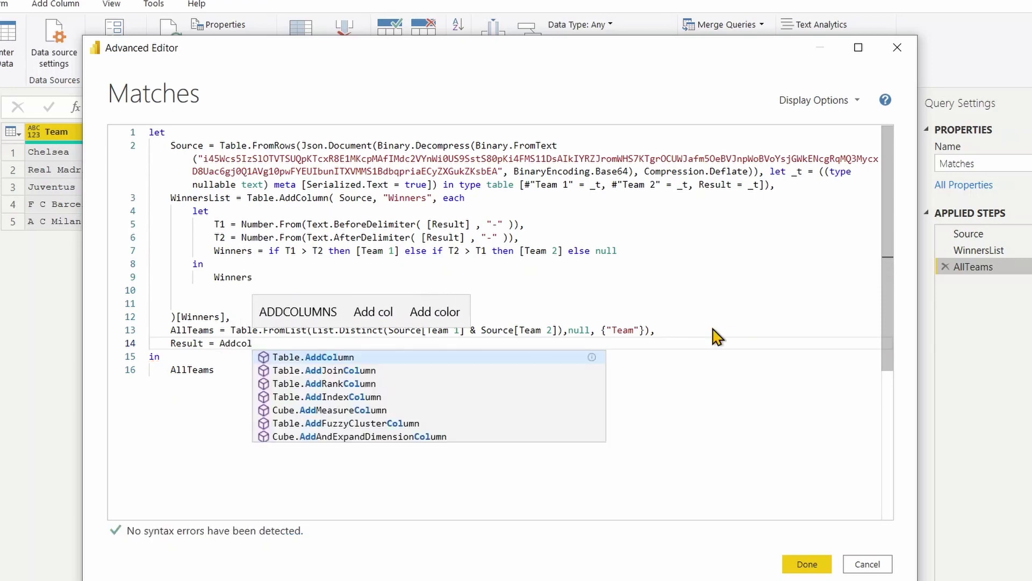
key("Tab")
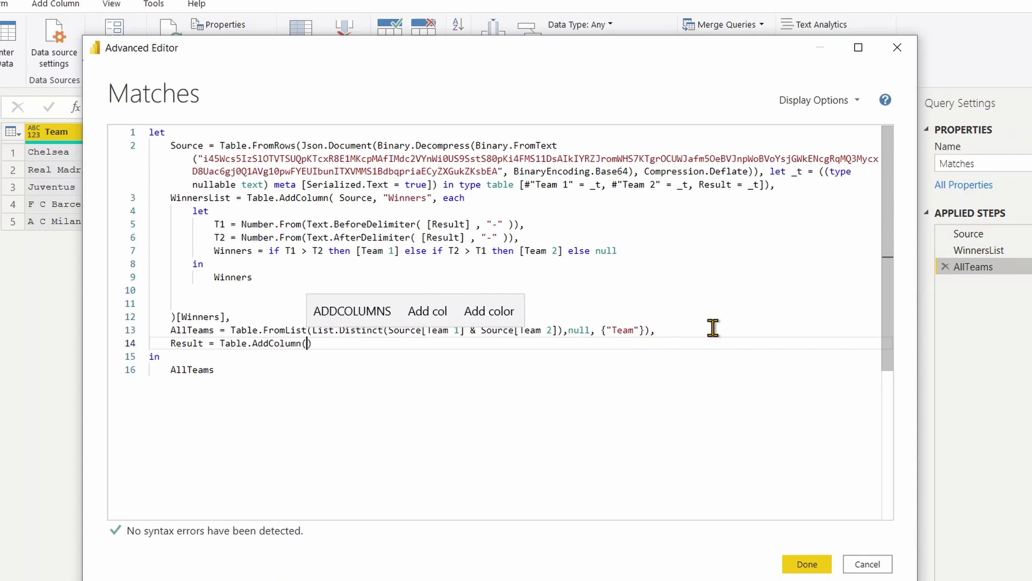
type("(")
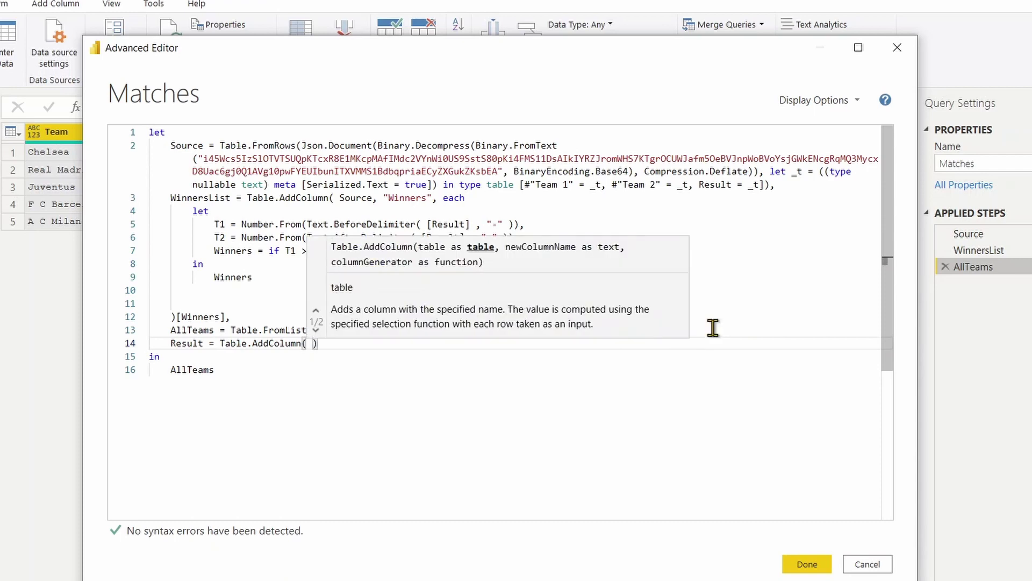
Step: Give Table.AddColumn in the Result line the table AllTeams and the new column name "No of Wins", followed by a comma
type("AllT ")
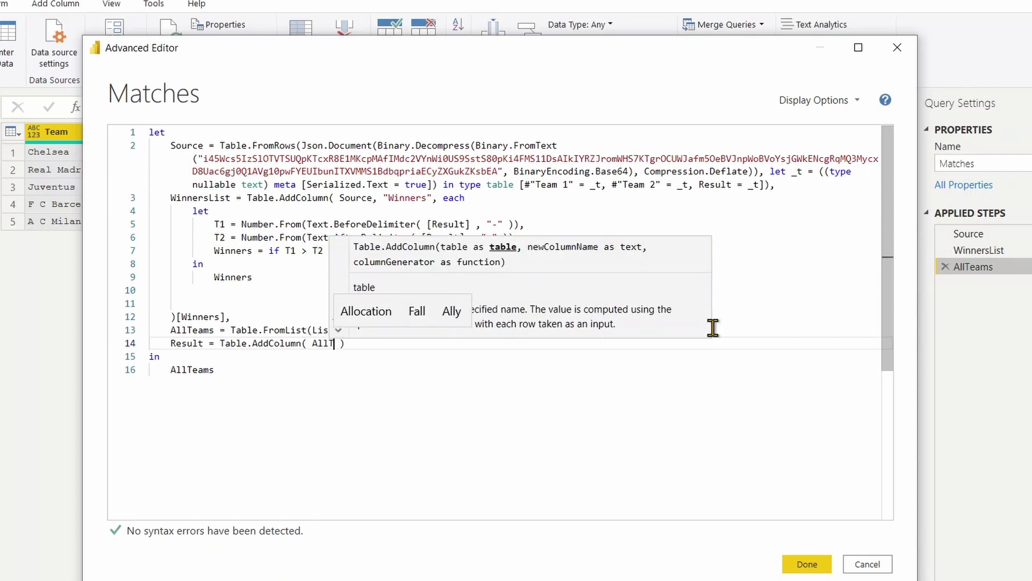
type("eams")
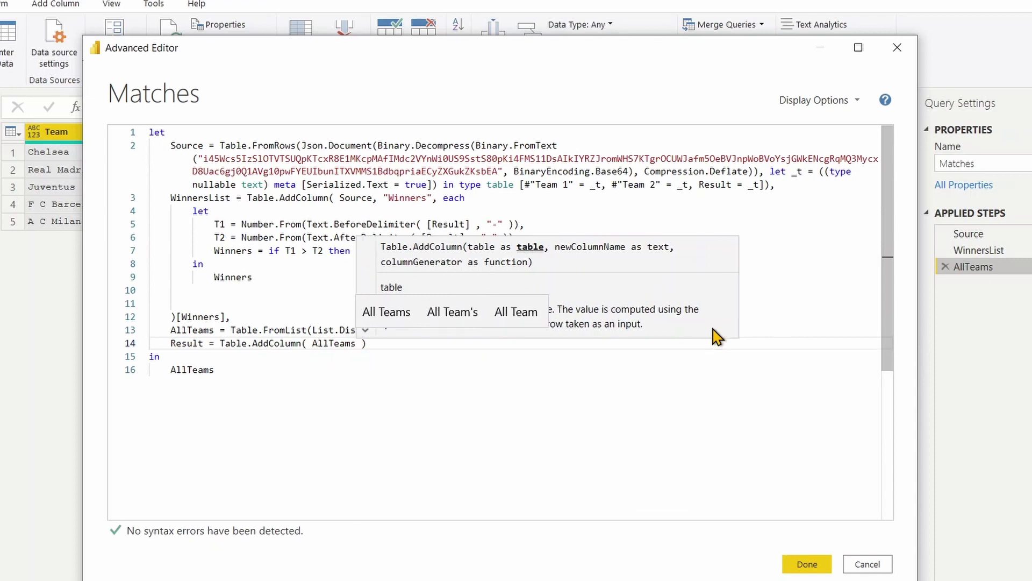
type(" ,  ")
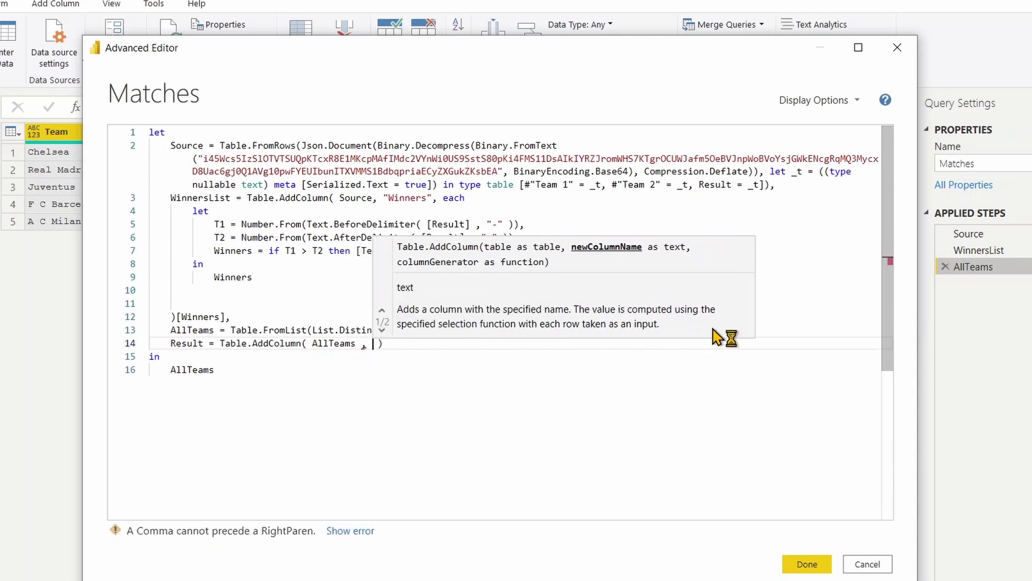
type("\"")
type("No of Wi")
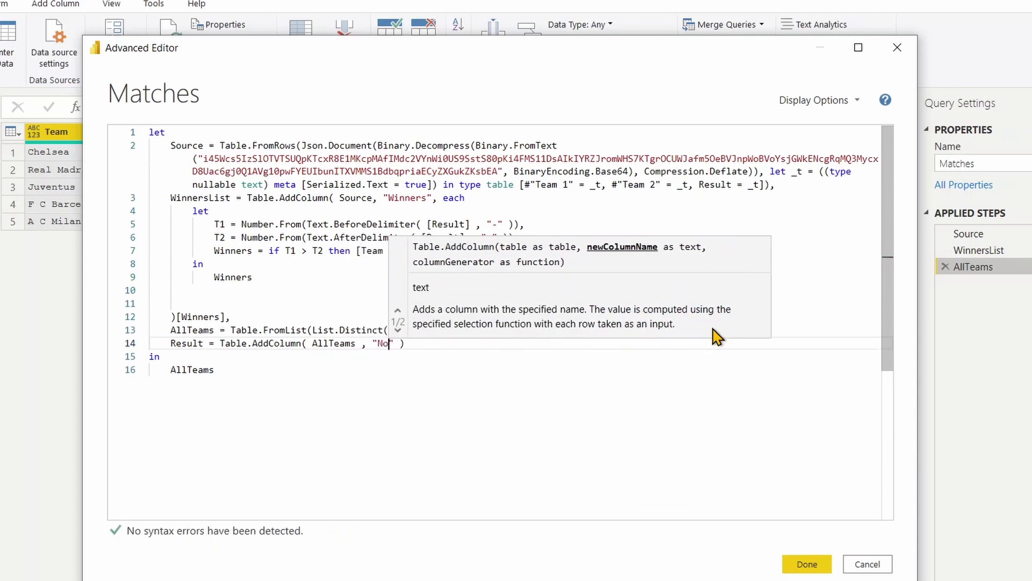
type("ns")
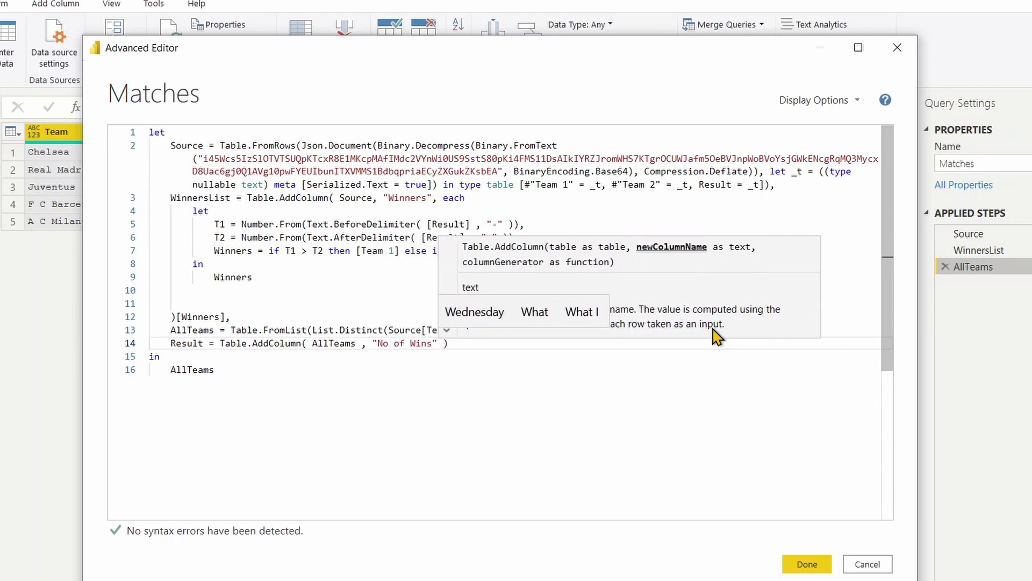
type("\",")
Step: Insert blank lines before the closing parenthesis of Table.AddColumn and return to the end of the Result line
key("Return")
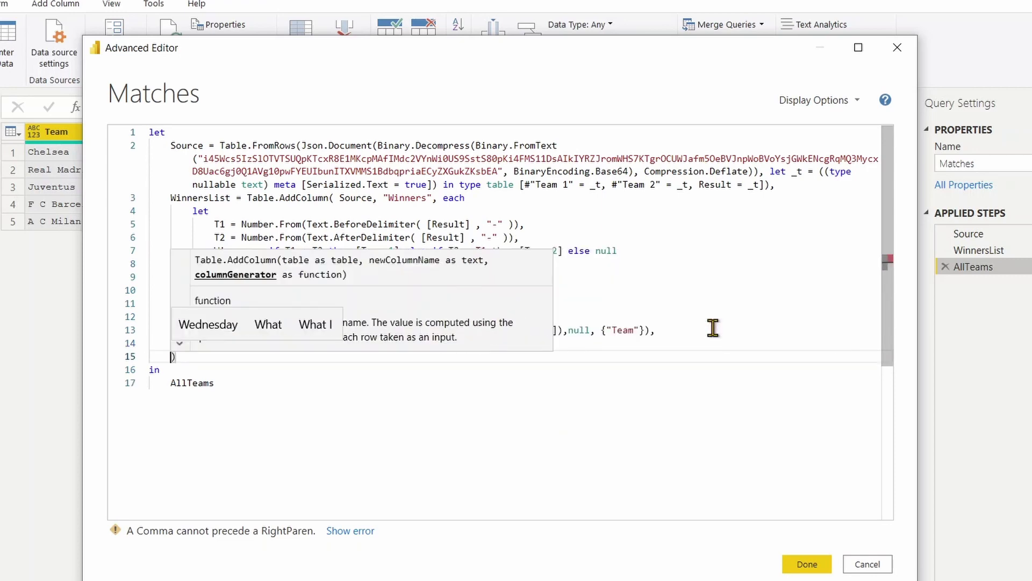
key("Return")
key("Return")
key("Return")
key("Up")
key("Up")
key("Up")
key("Up")
key("End")
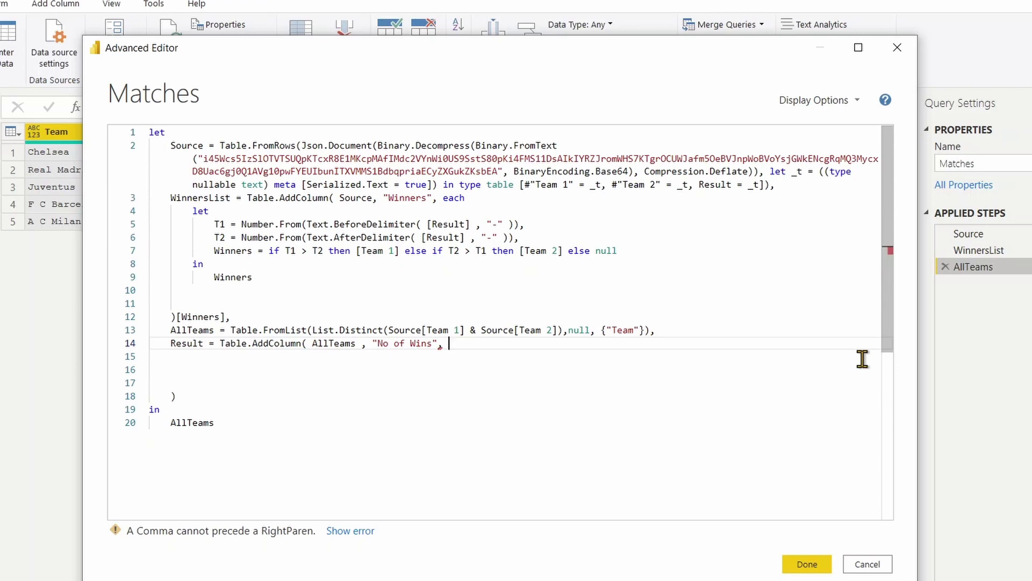
Step: Start the column generator of Table.AddColumn as a custom function with the parameter T, (T)=>
type("(")
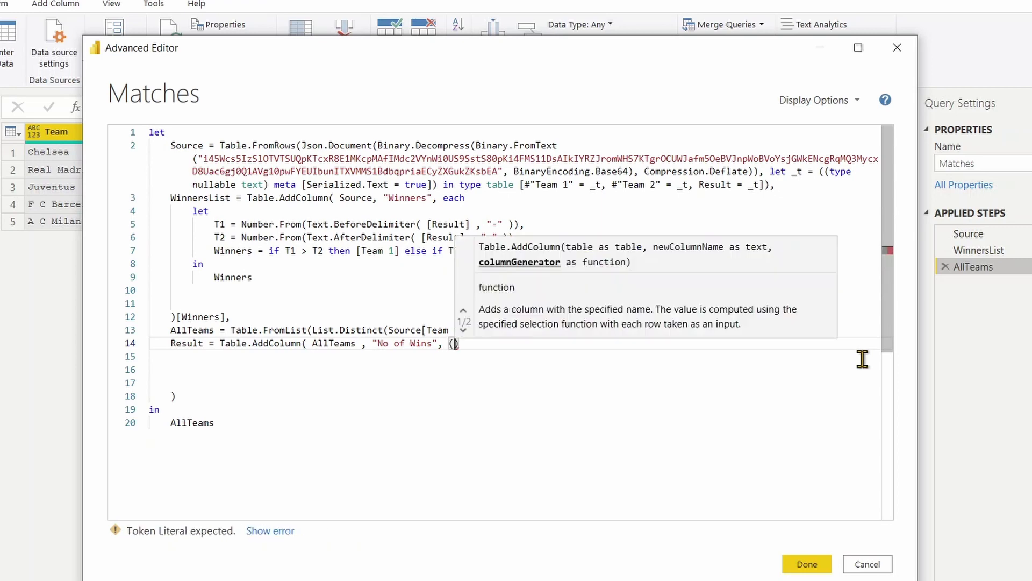
type(")")
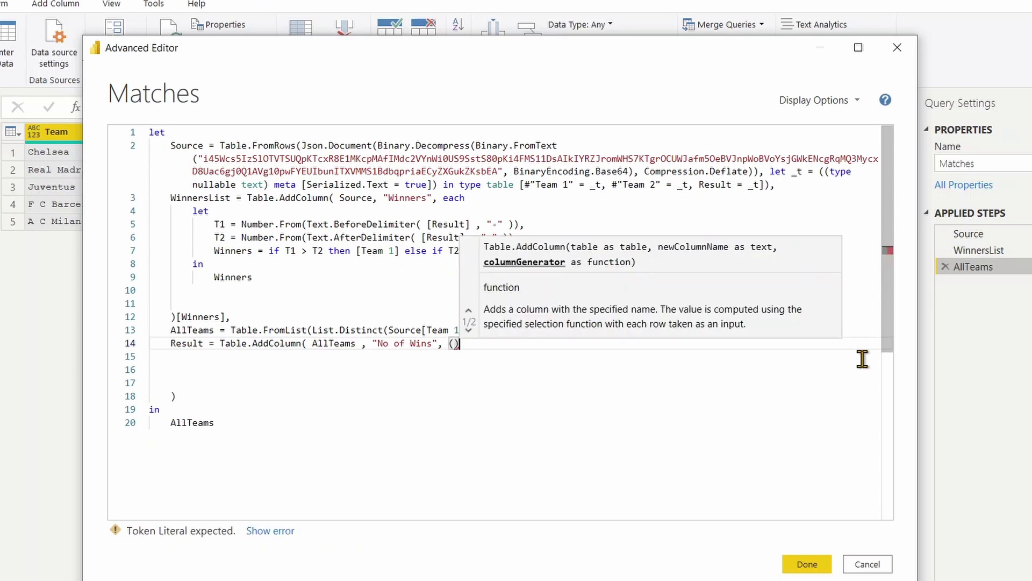
type("=>")
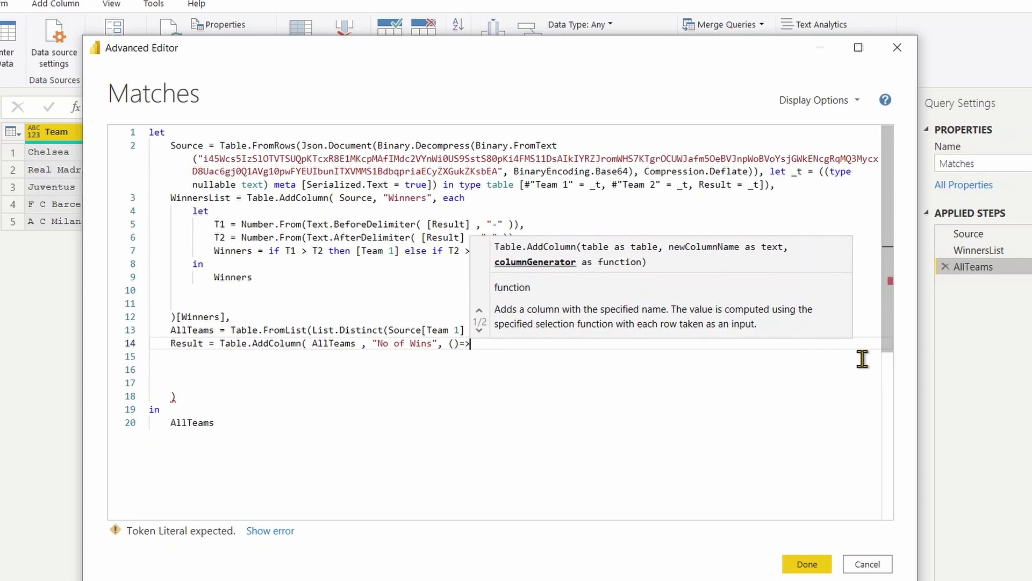
key("Left")
key("Left")
key("Left")
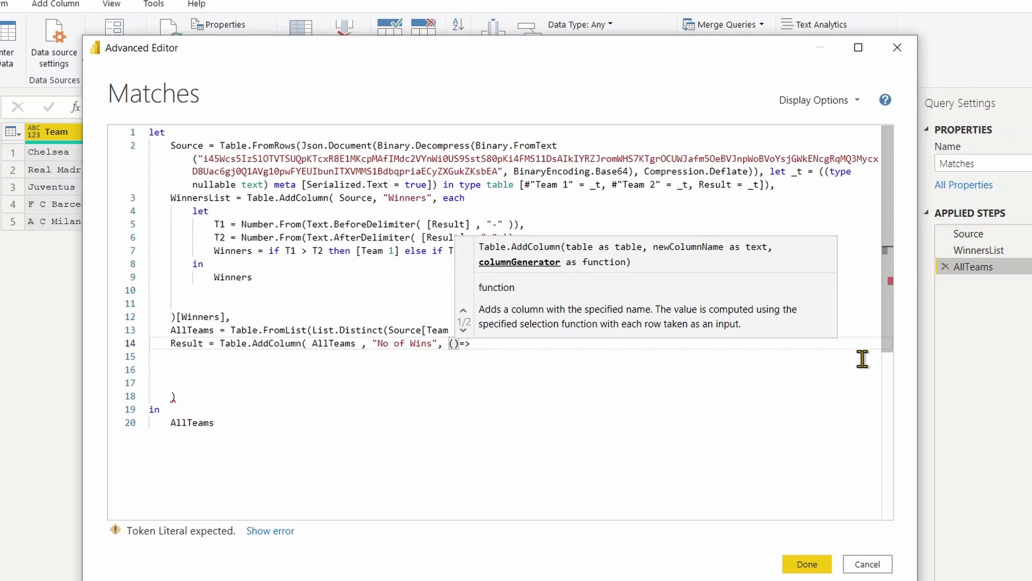
type("T")
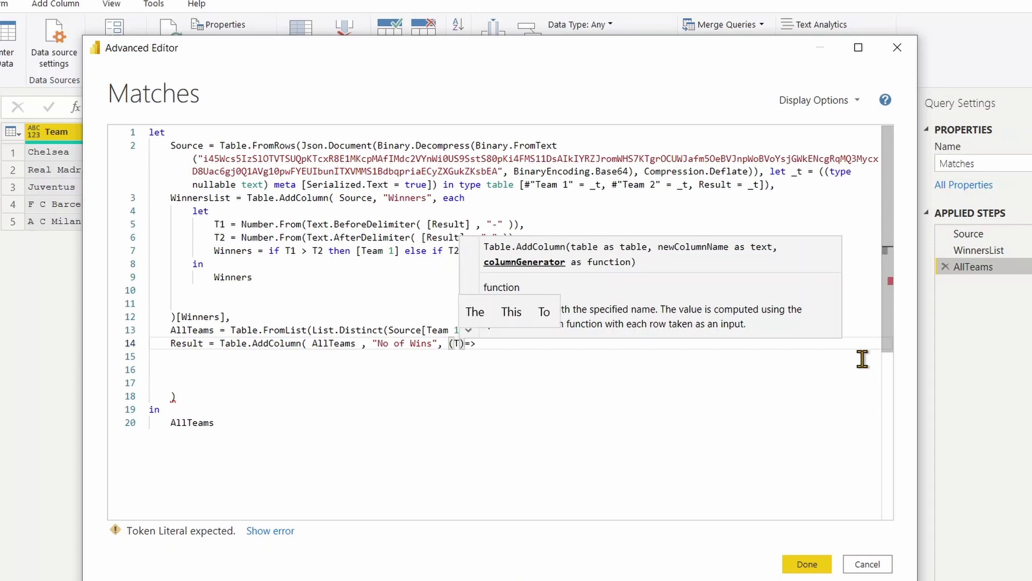
Step: Move the code editor window down to uncover the Team table while checking the AllTeams reference in the Result line
key("Escape")
key("Left")
key("Left")
key("Left")
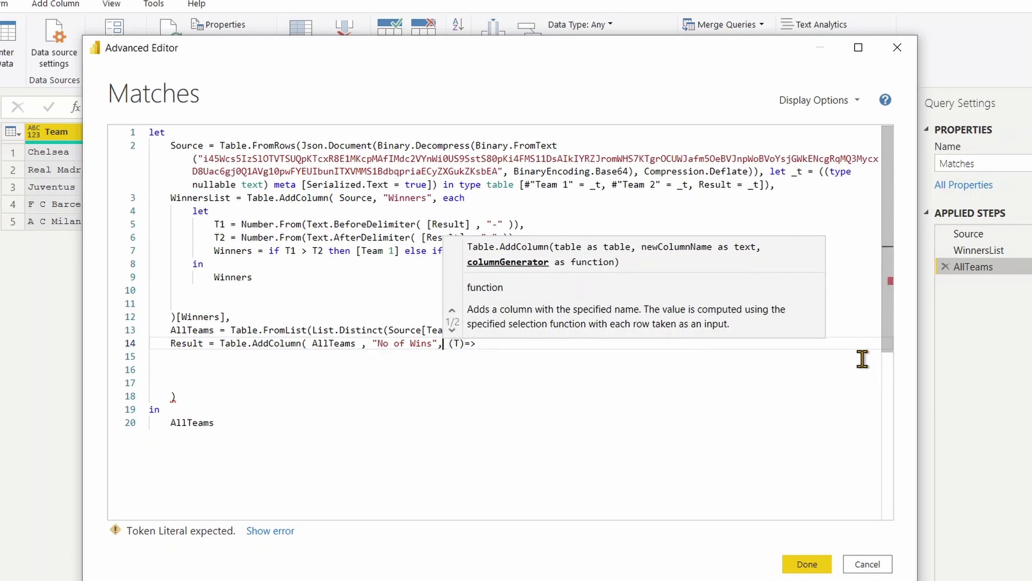
key("Left")
key("Left")
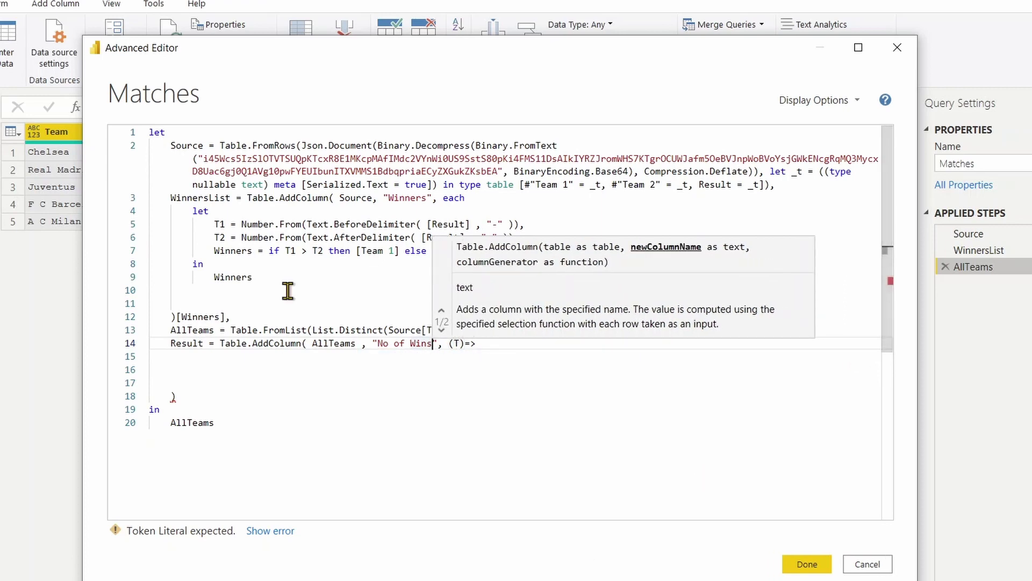
mouse_move(356, 343)
left_mouse_down()
mouse_move(318, 343)
mouse_move(350, 342)
left_mouse_up()
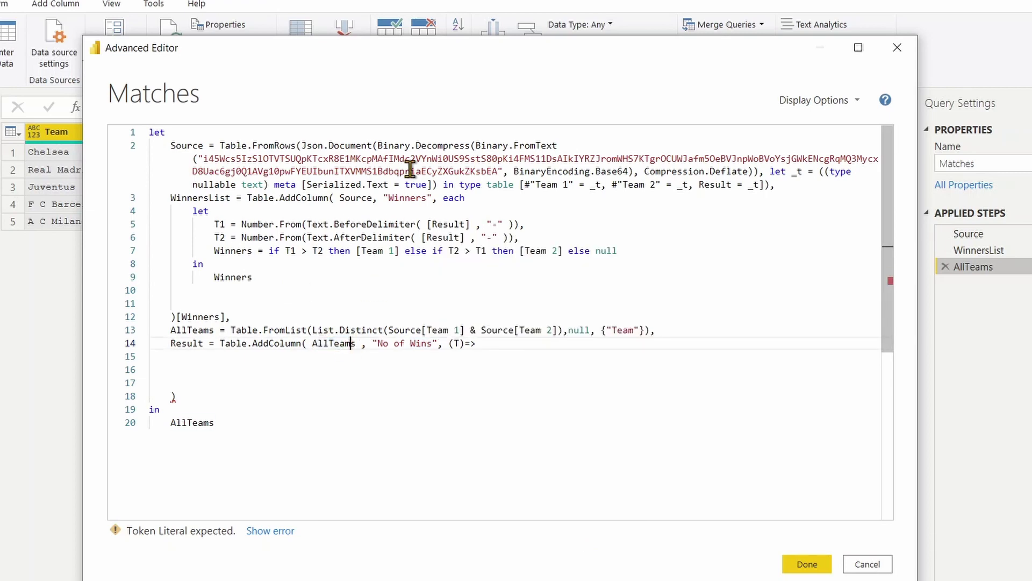
left_click_drag(410, 50, 426, 194)
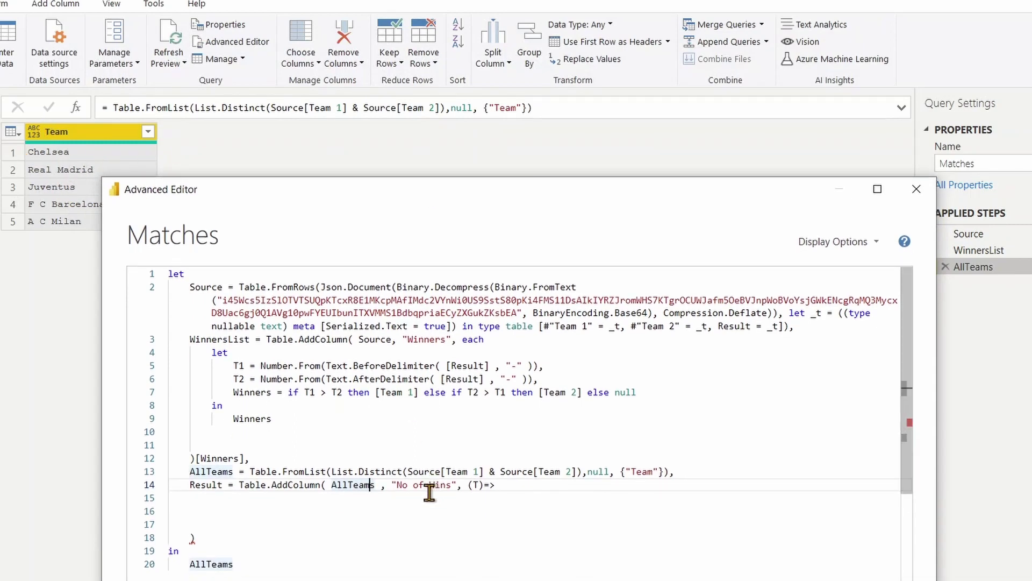
Step: On a new line below (T)=>, enter WinnersList and put List.Seelct( directly in front of it
left_click(496, 485)
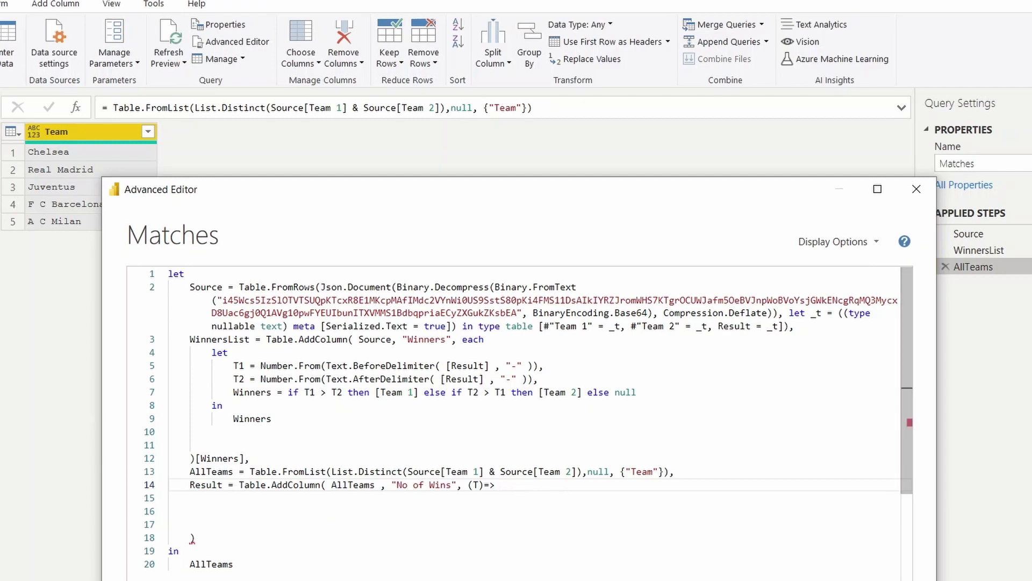
key("Return")
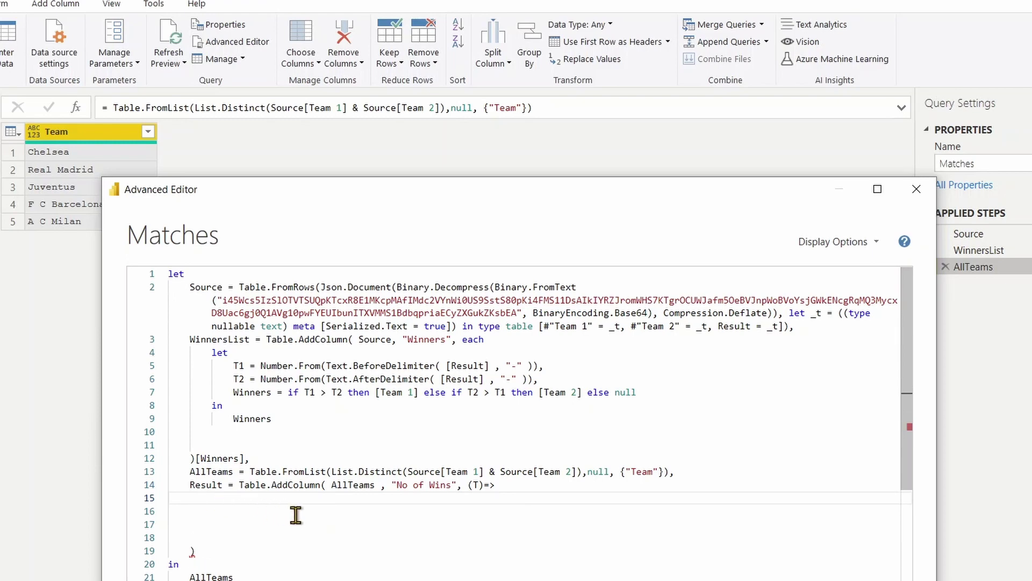
type("WinnersList")
key("Home")
key("Home")
key("End")
type("List")
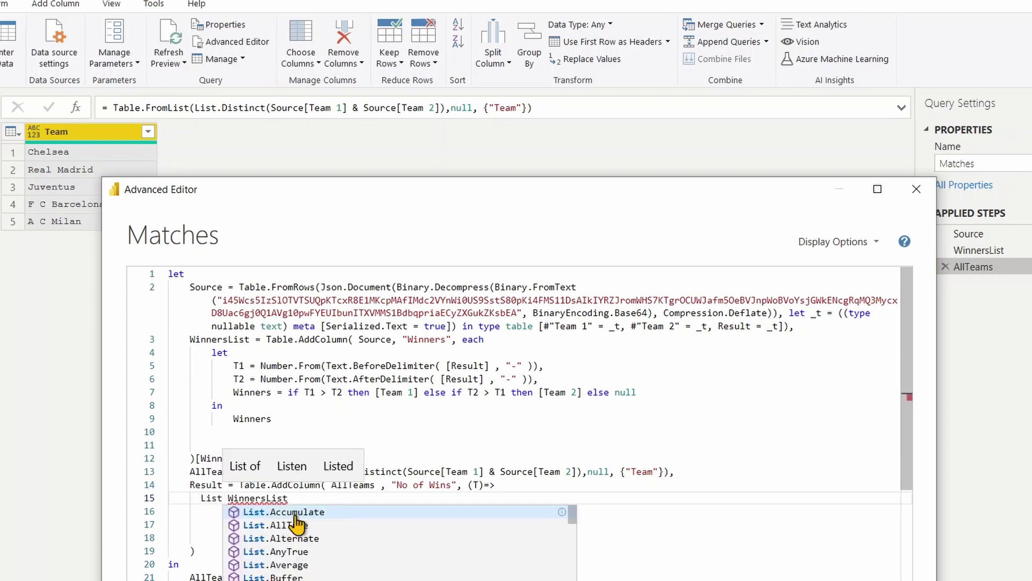
type(".Seelct(")
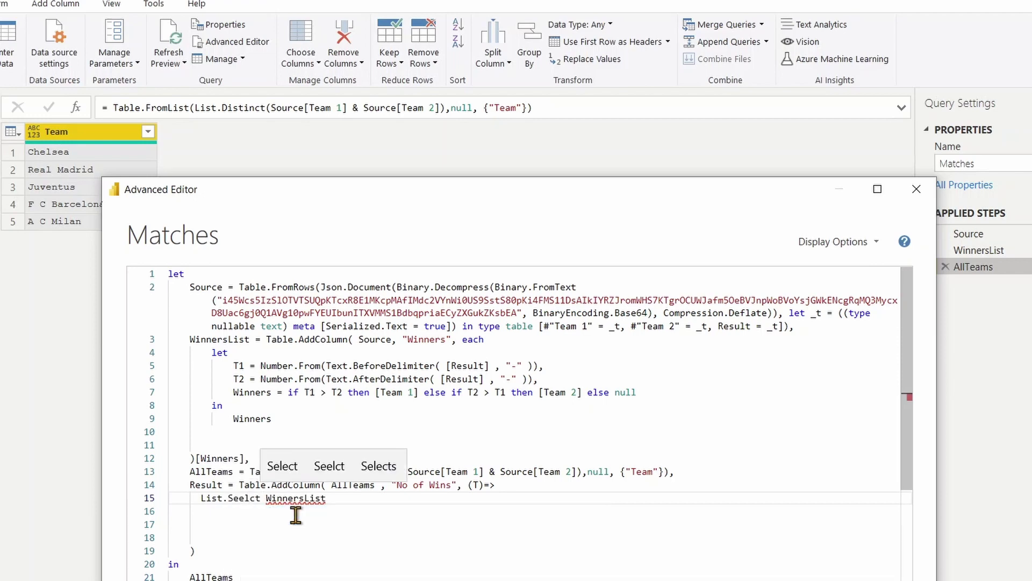
key("Delete")
key("Delete")
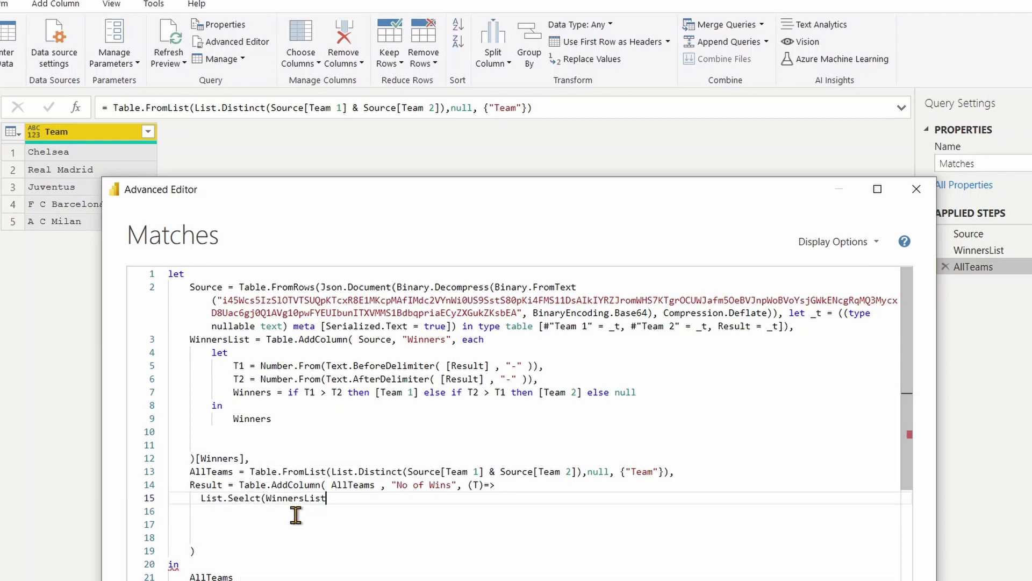
Step: Add the filter condition each _ = T[Team] as the second argument after WinnersList
type(", each ")
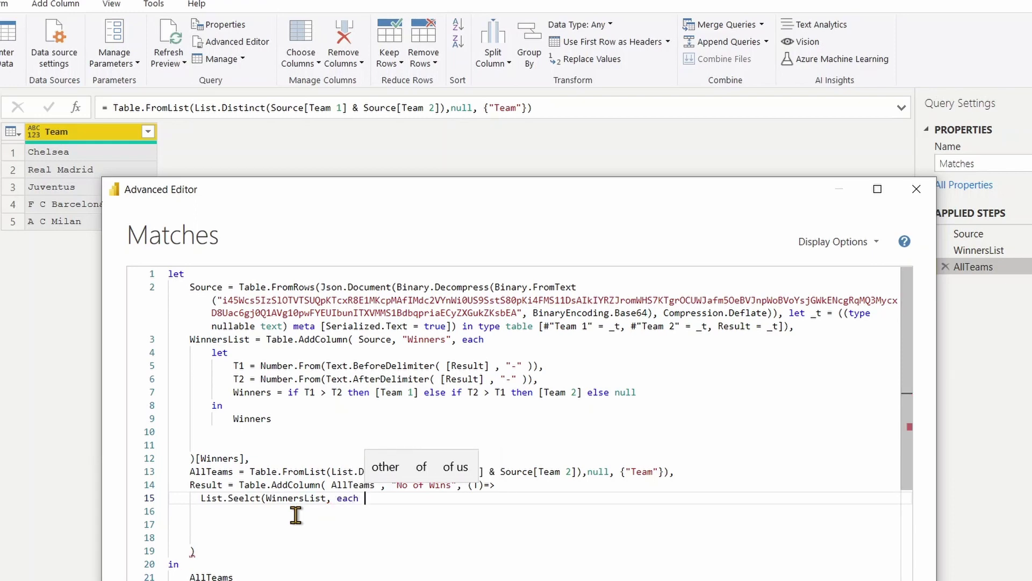
type("_ ")
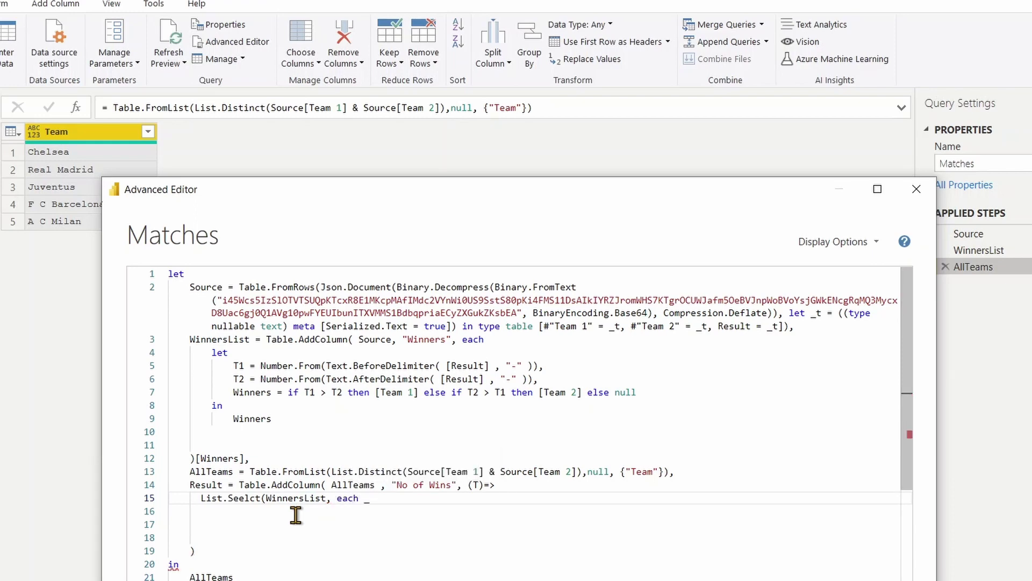
type(" = T")
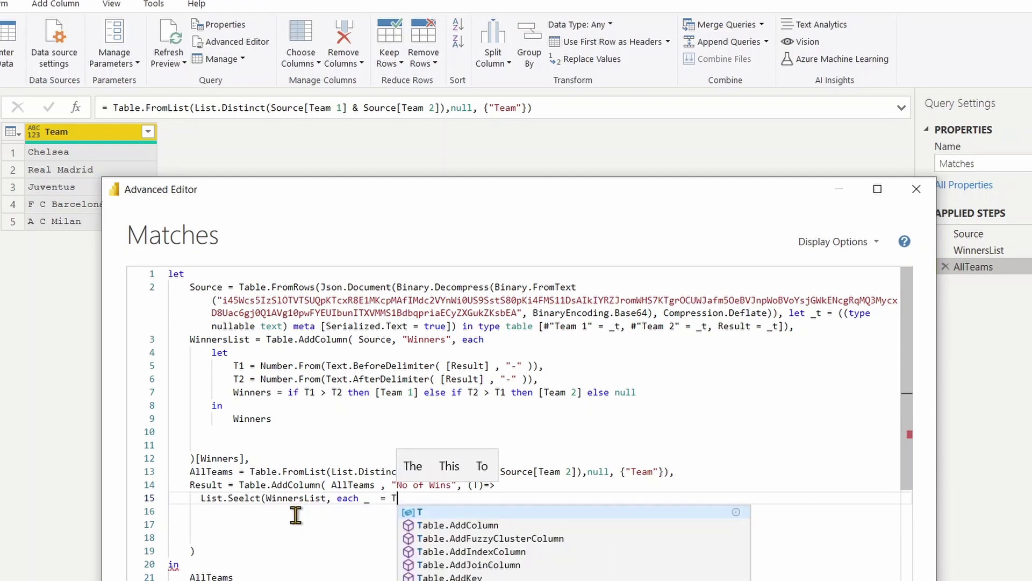
type("[")
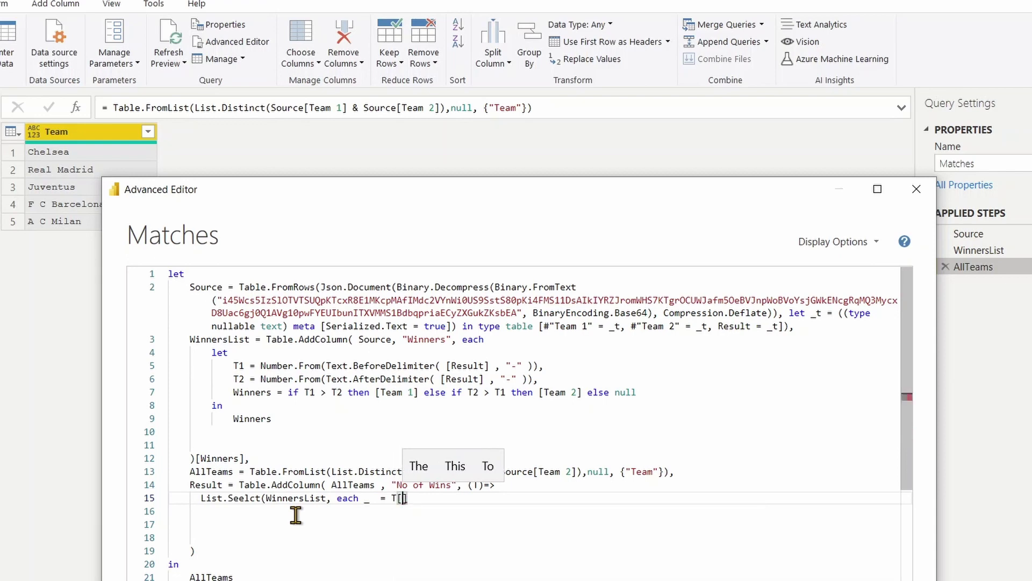
type("Team")
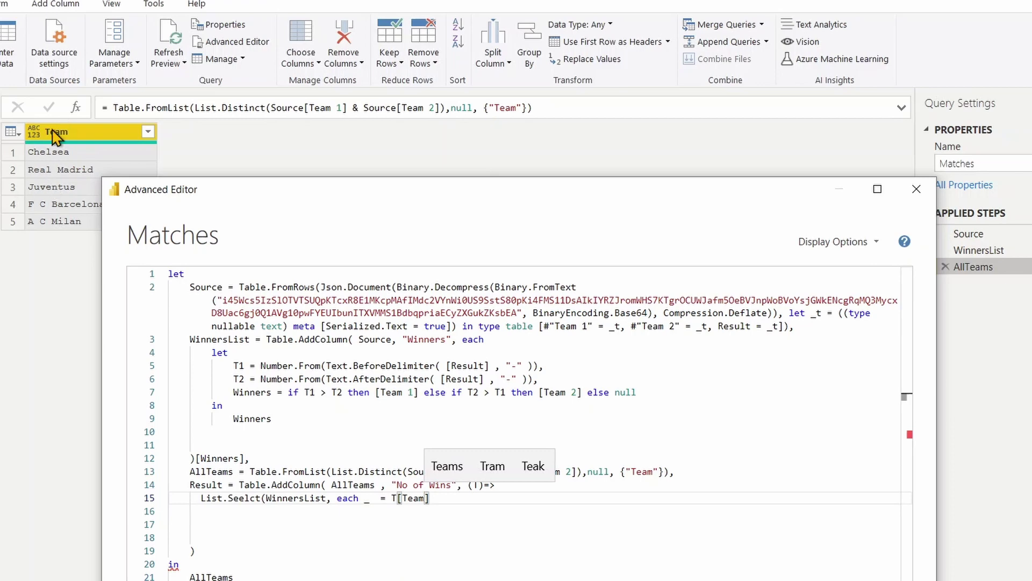
Step: Close the T[Team] filter condition with a parenthesis, correct the function name to List.Select, and apply the query code
type("]")
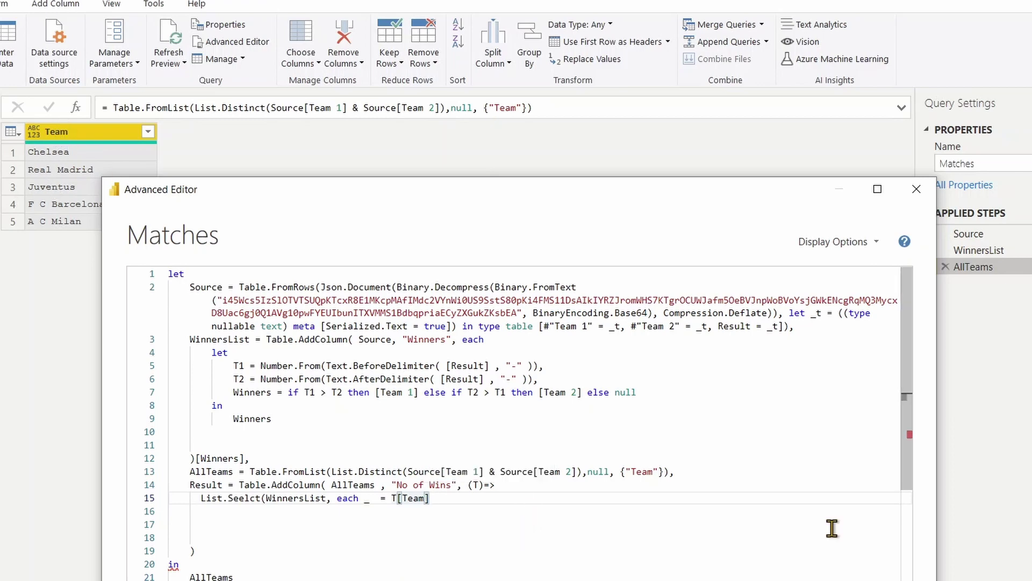
type(")")
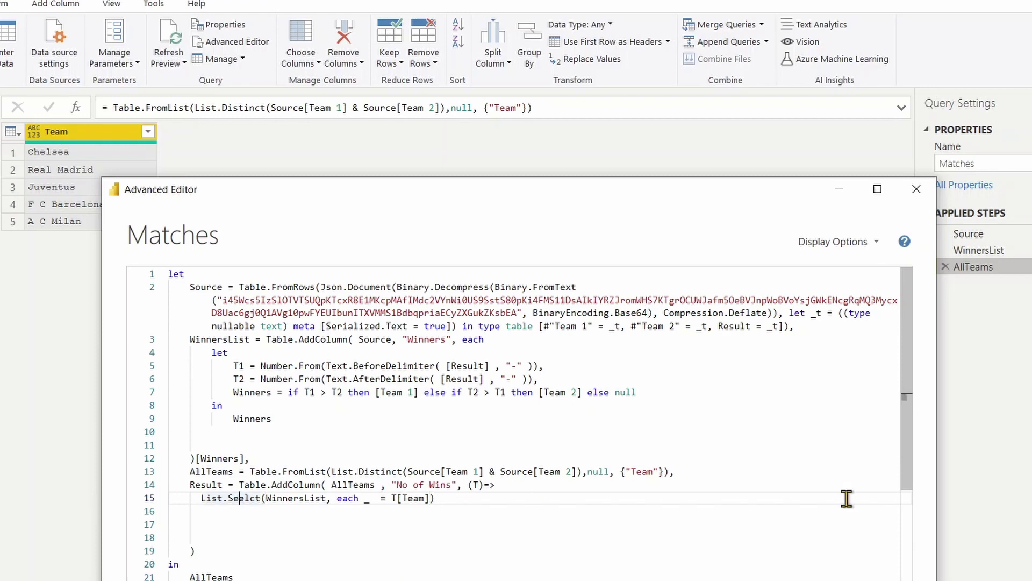
key("Delete")
type("e")
key("Down")
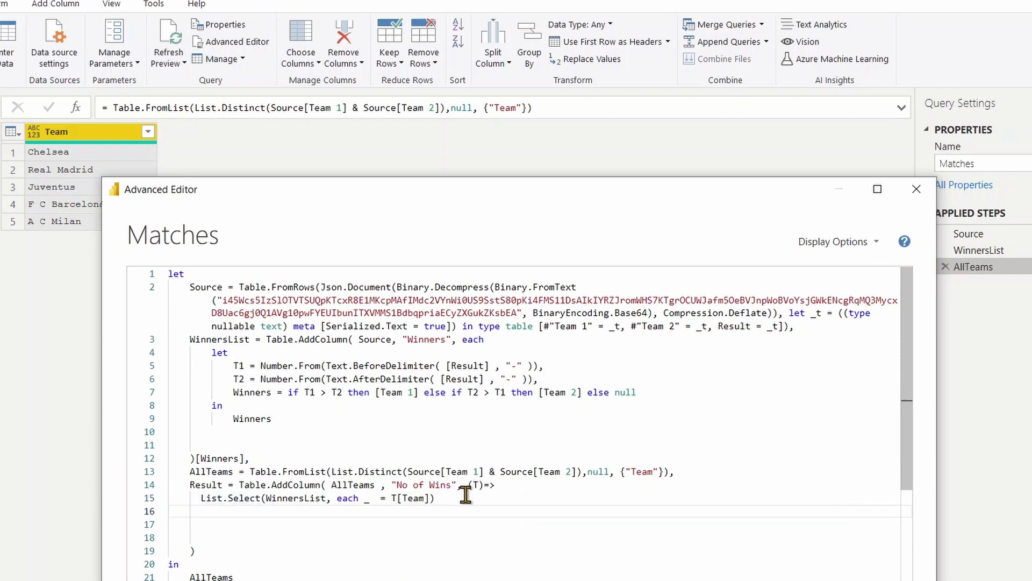
left_click_drag(691, 201, 684, 69)
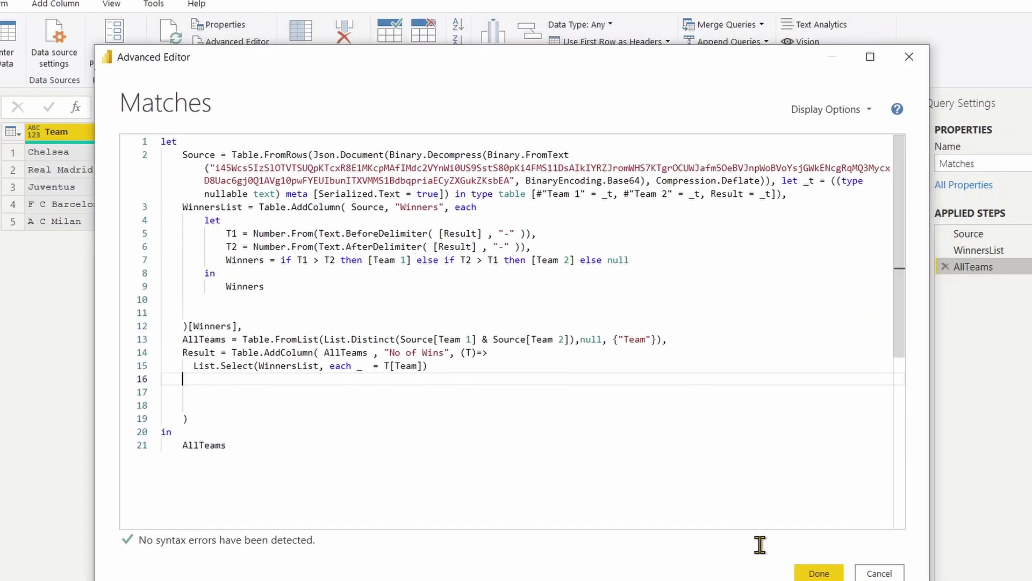
left_click(814, 571)
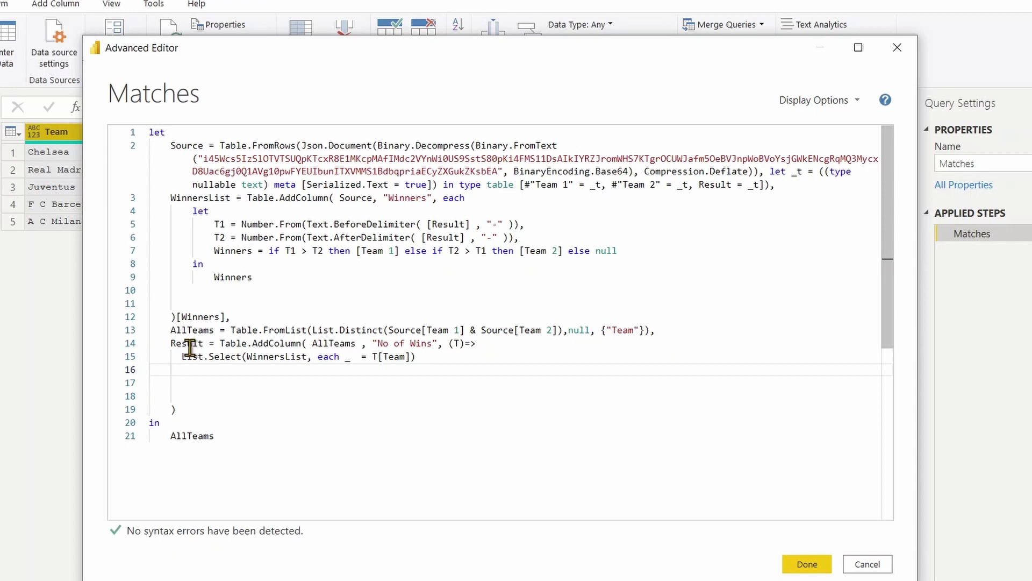
Step: Replace AllTeams after the final in with Result as the query output, and apply the code
left_click(189, 346)
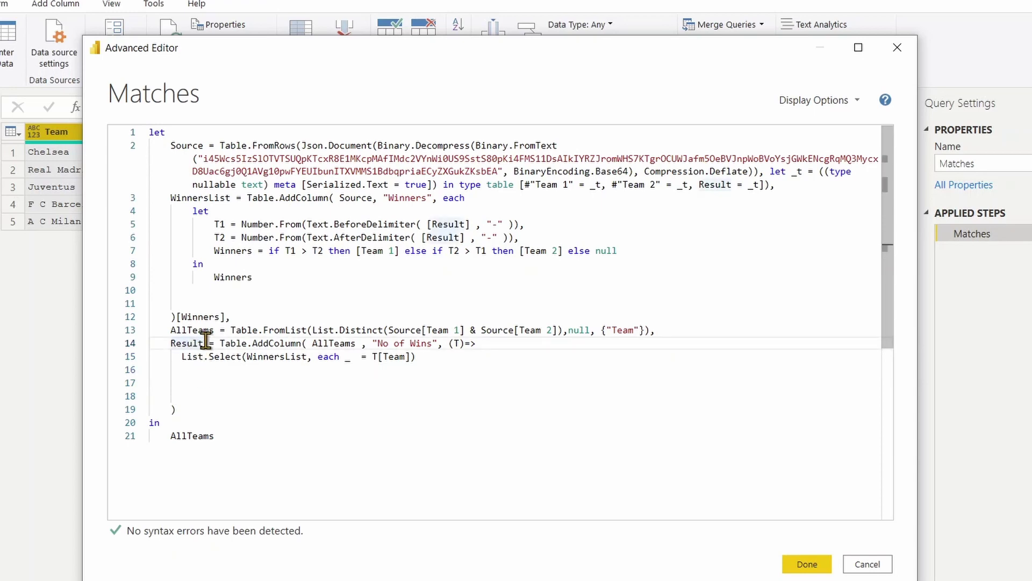
left_click_drag(204, 343, 166, 343)
key("ctrl+c")
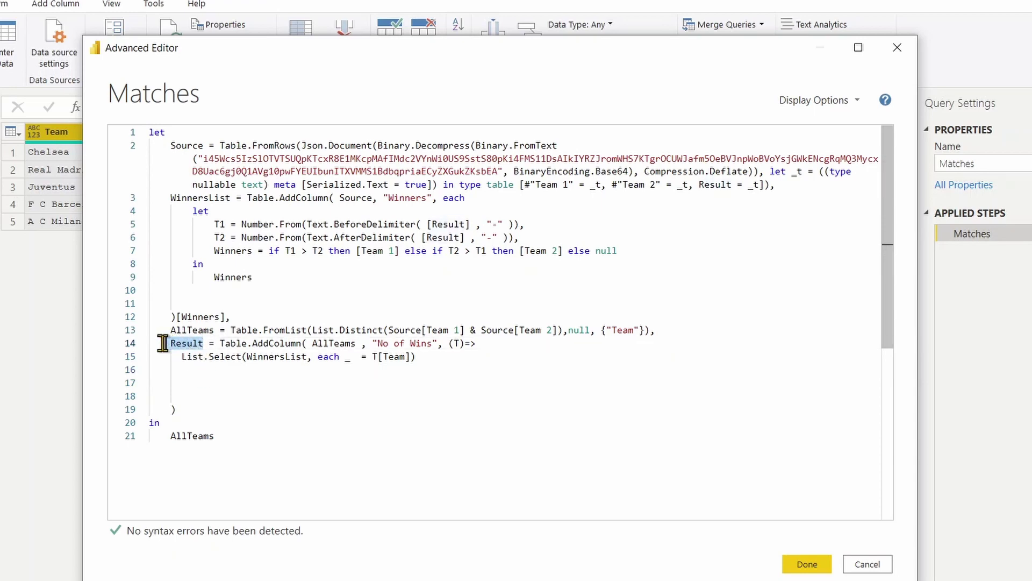
double_click(195, 437)
key("ctrl+v")
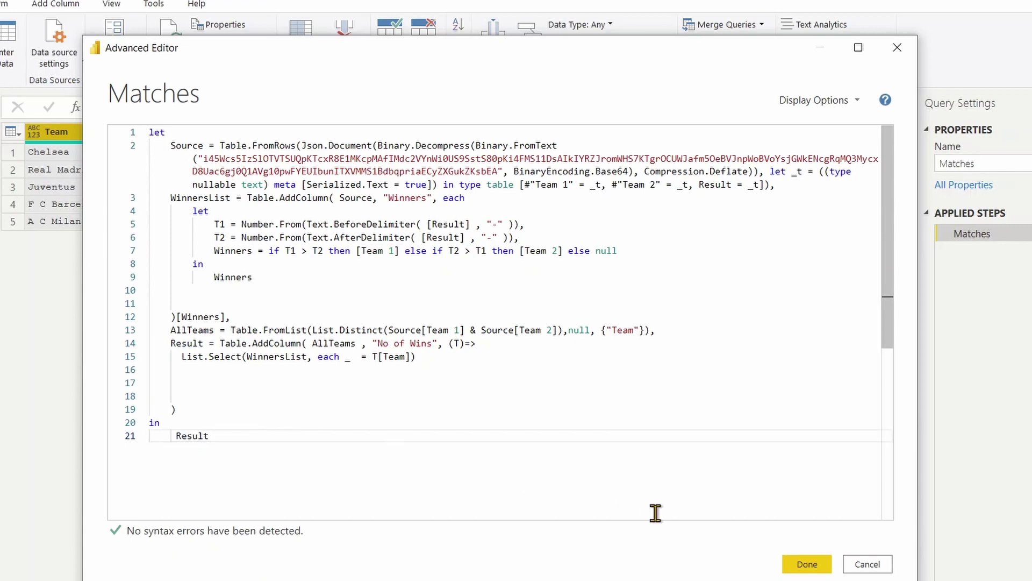
left_click(807, 562)
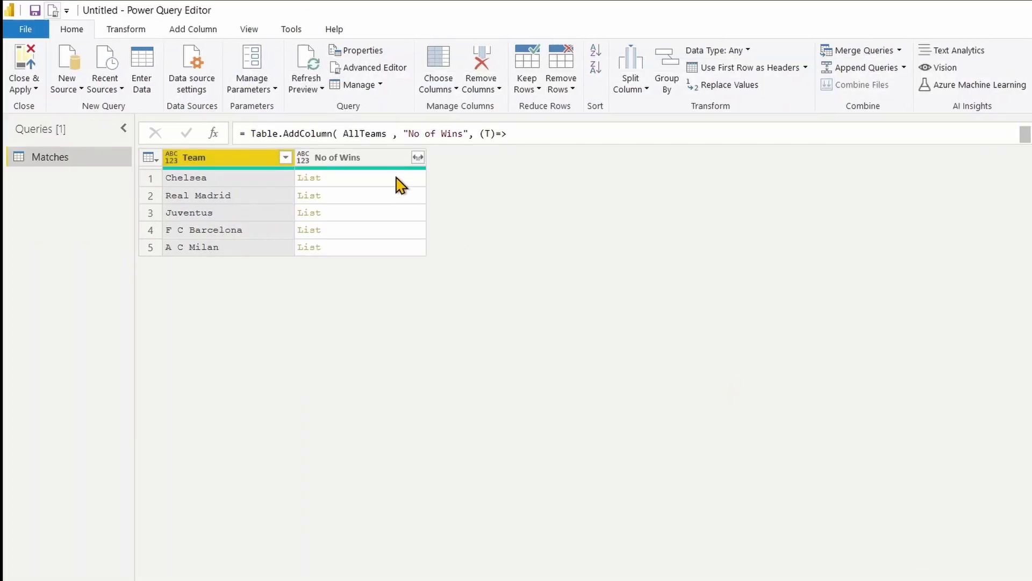
Step: Preview the lists in the No of Wins column for Chelsea, Real Madrid and Juventus
left_click(395, 178)
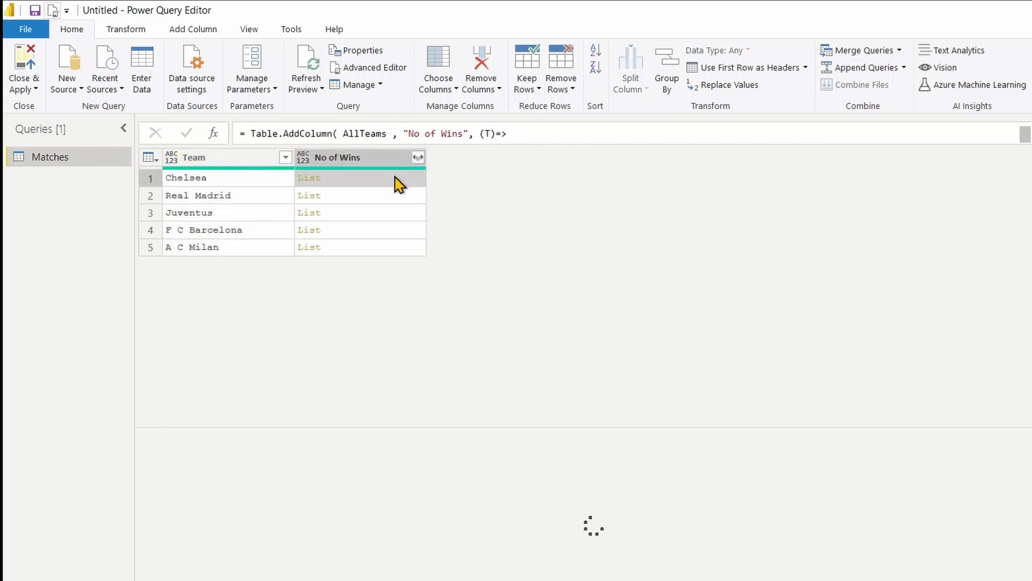
left_click(372, 203)
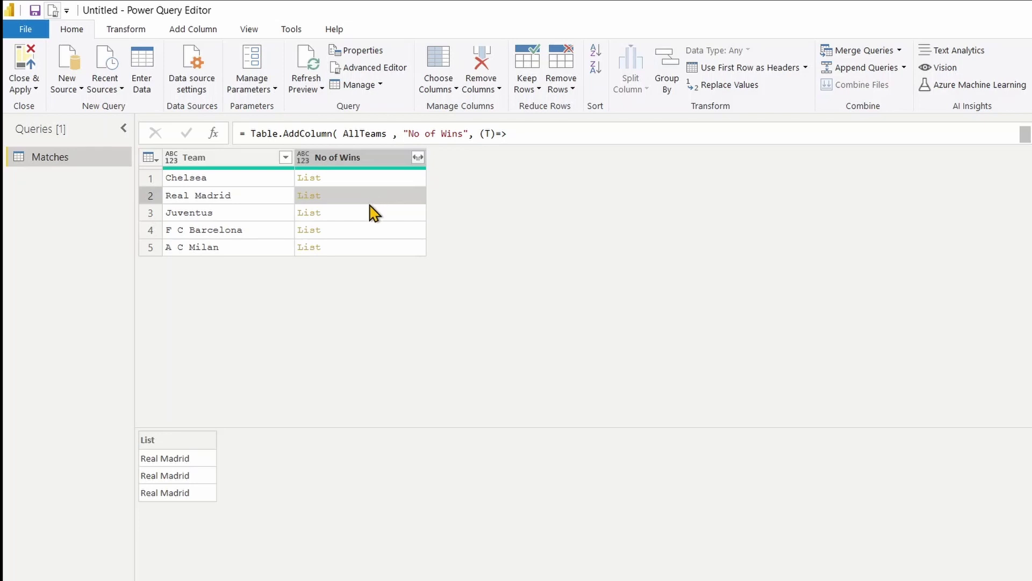
left_click(364, 215)
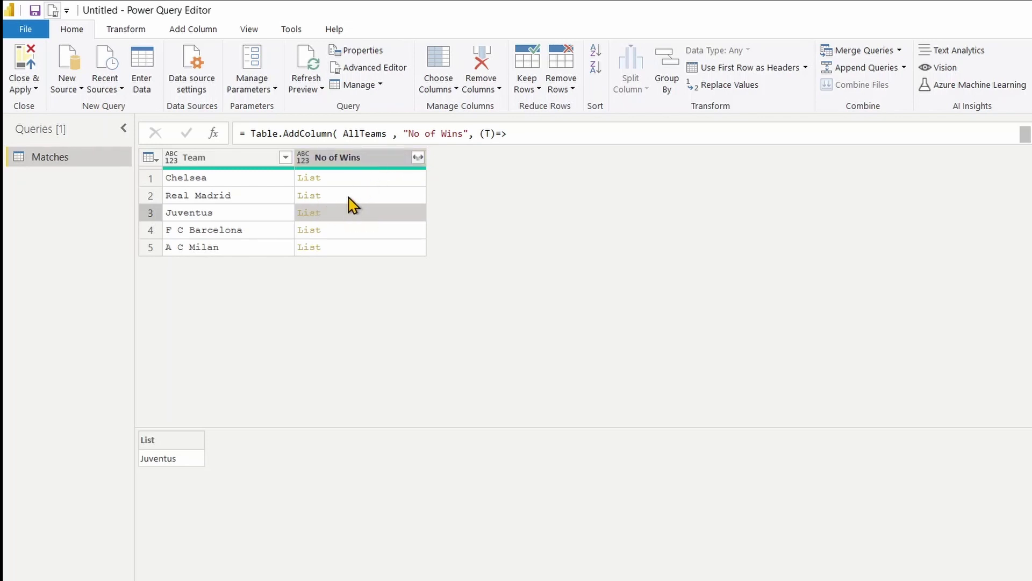
Step: Reopen the query code, wrap the List.Select expression in List.Count( ), and apply the code
left_click(54, 11)
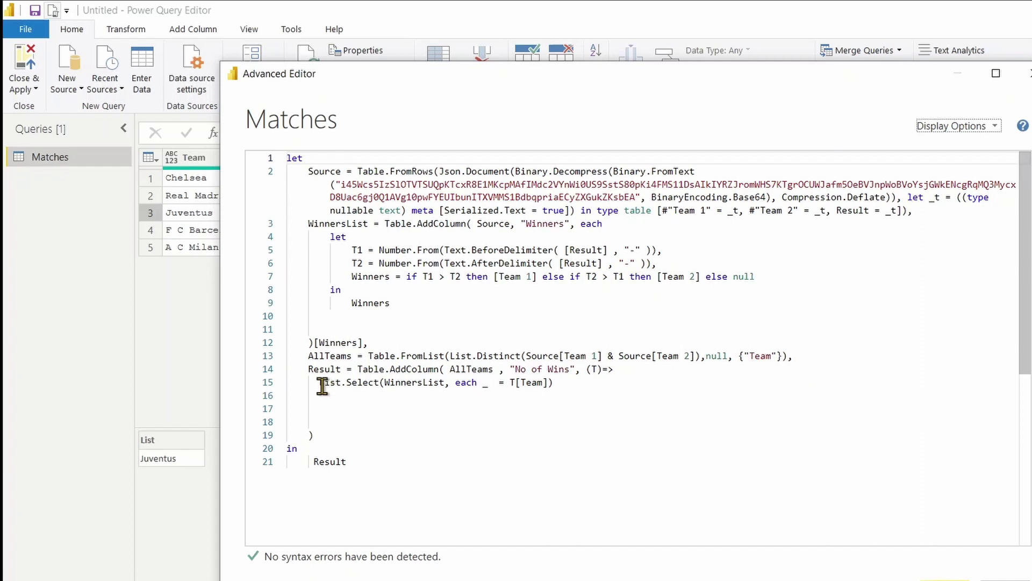
left_click(322, 384)
type("List")
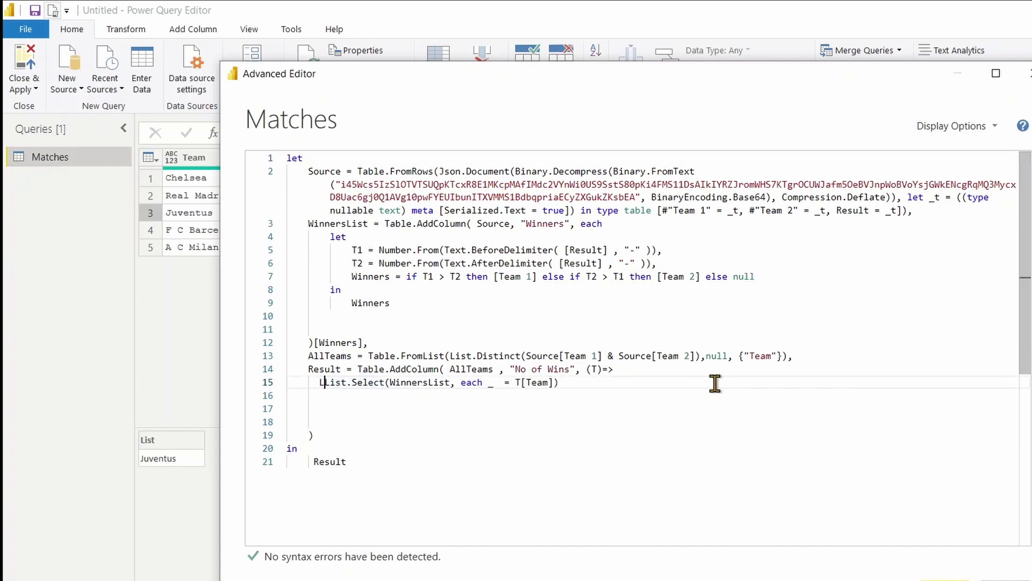
type(".Count(")
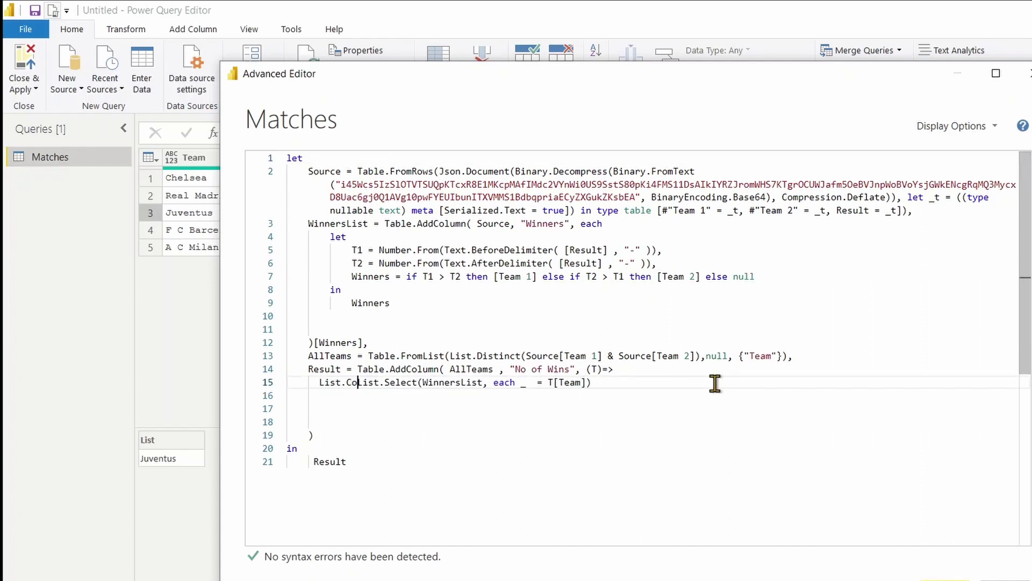
key("End")
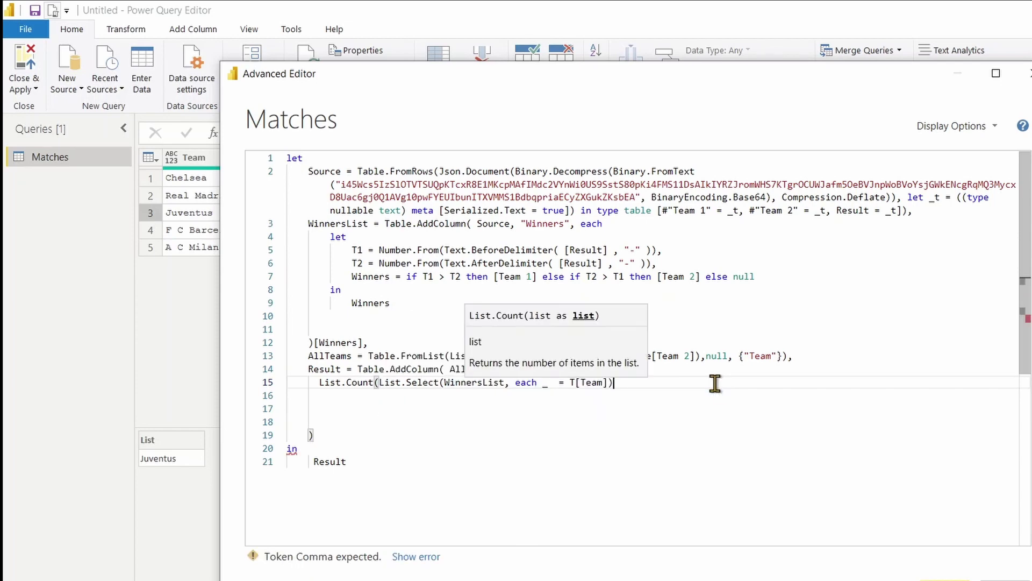
type(")")
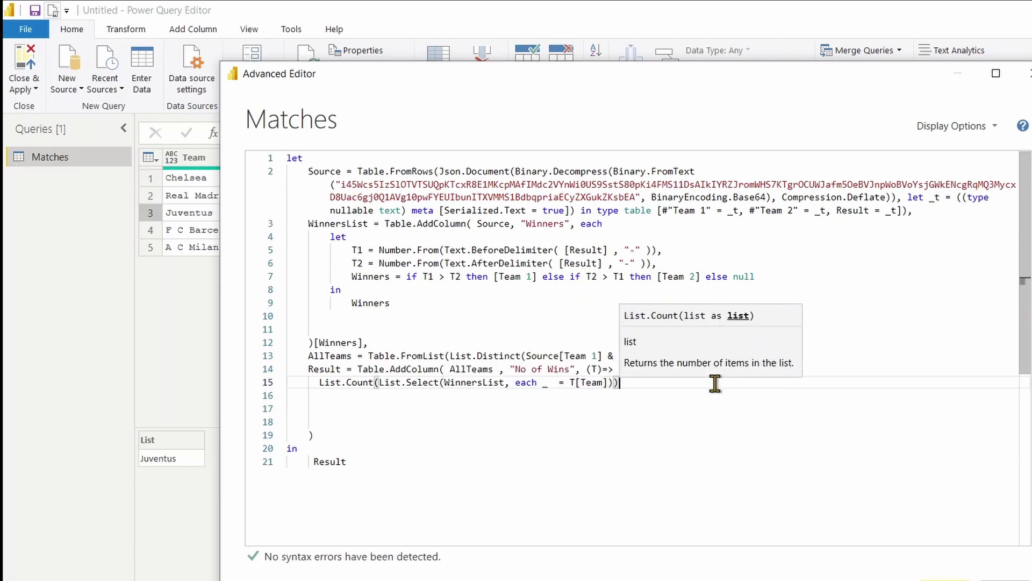
left_click(715, 489)
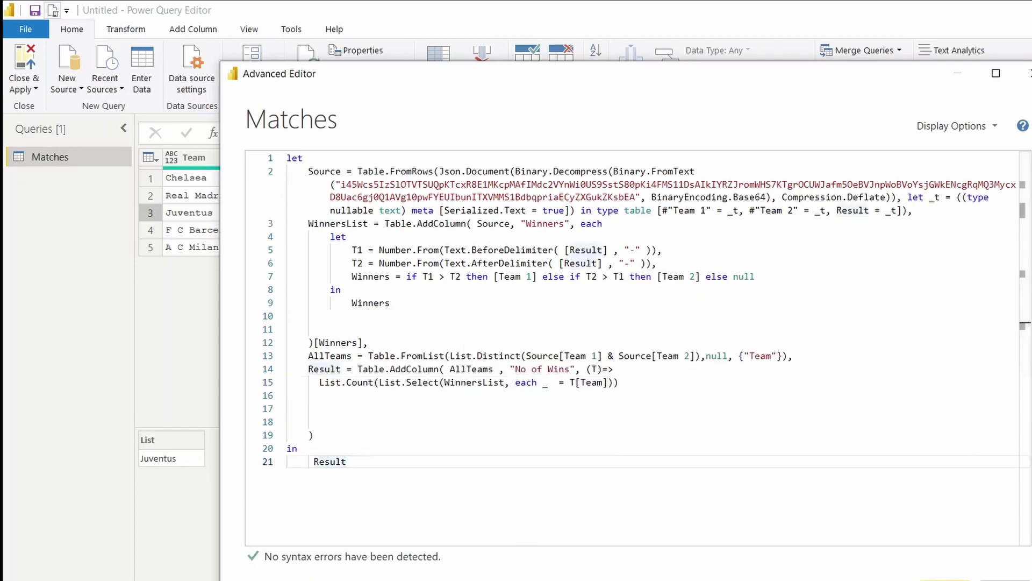
left_click(949, 579)
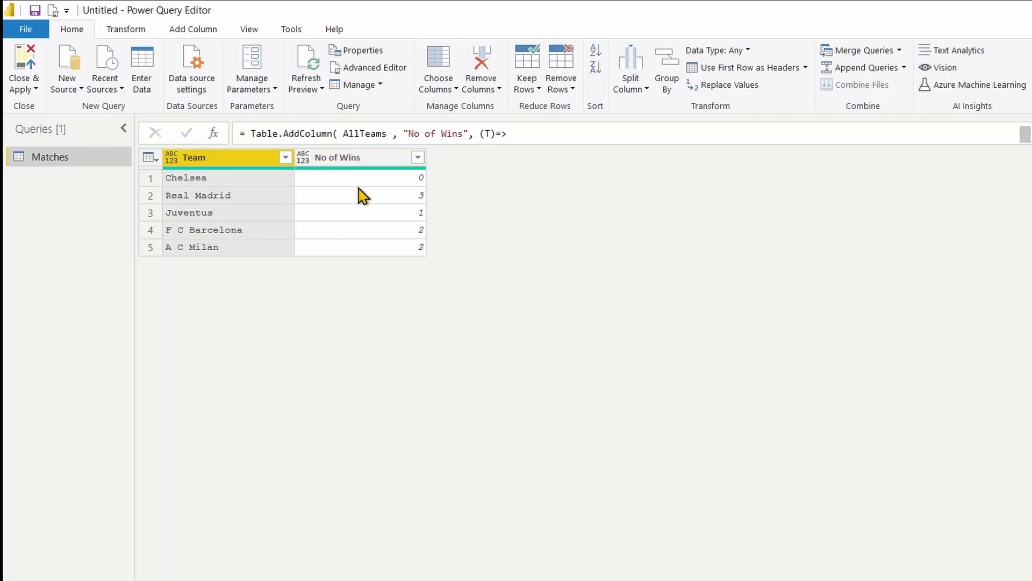
Step: Reopen the query code and add type number as the column type argument of Table.AddColumn, on a new line after List.Count
left_click(364, 160)
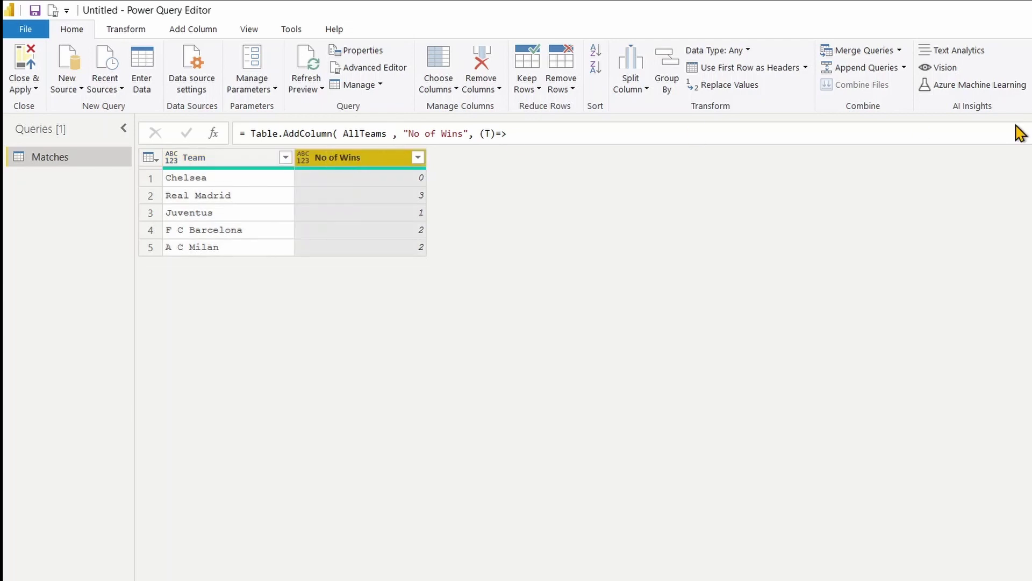
left_click(53, 11)
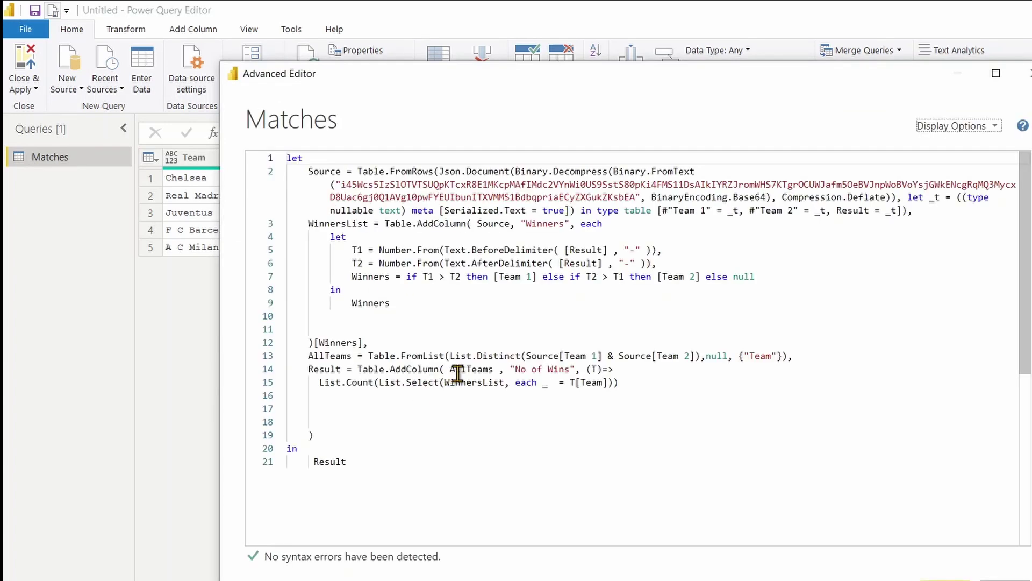
left_click(615, 382)
type(",")
key("Return")
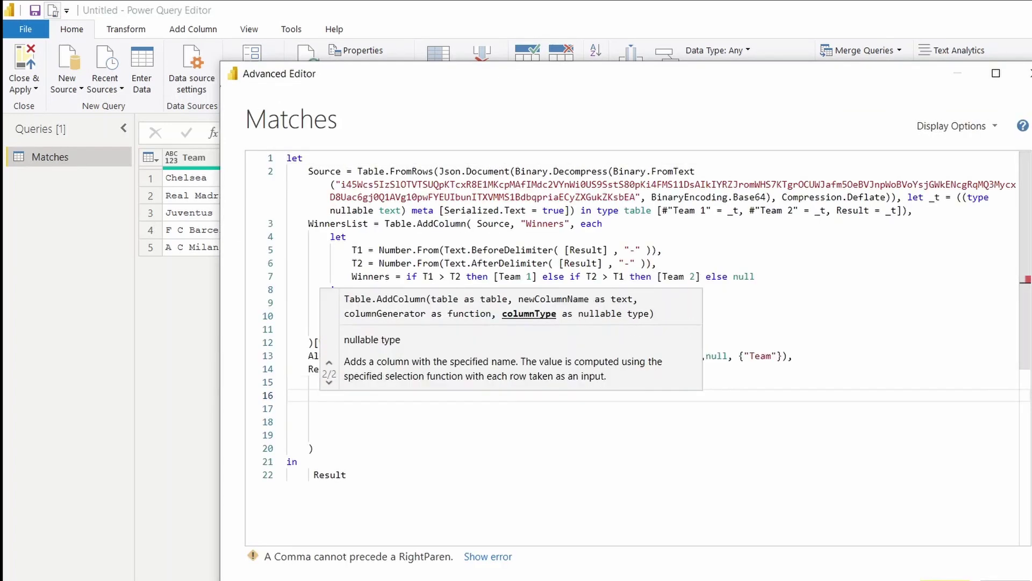
key("BackSpace")
key("BackSpace")
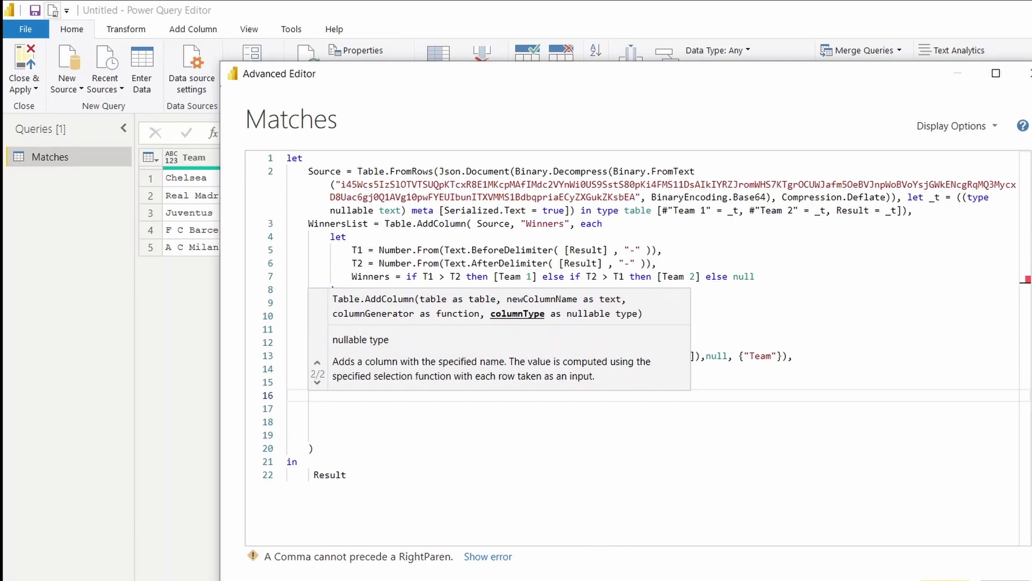
key("Escape")
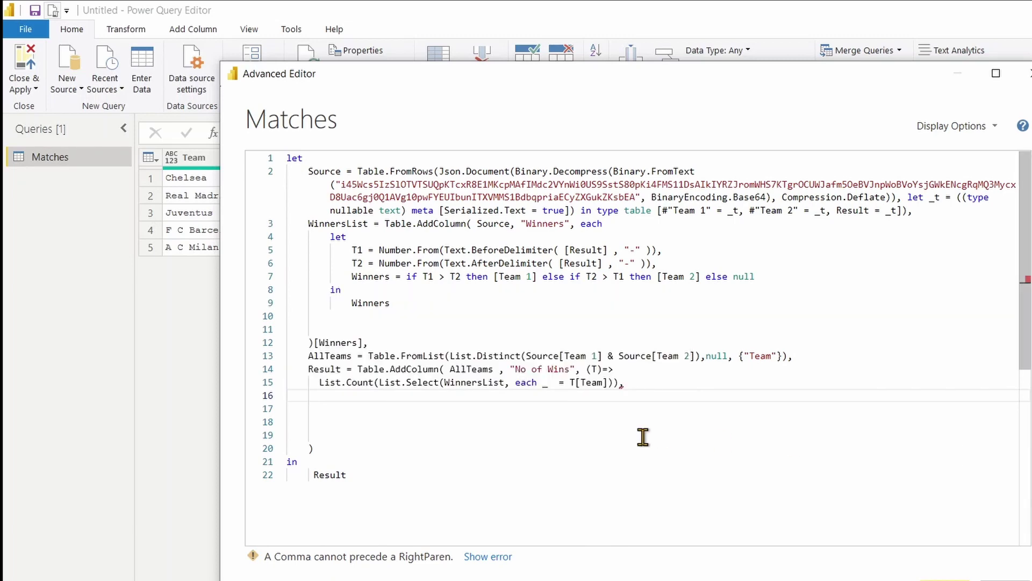
type("type ")
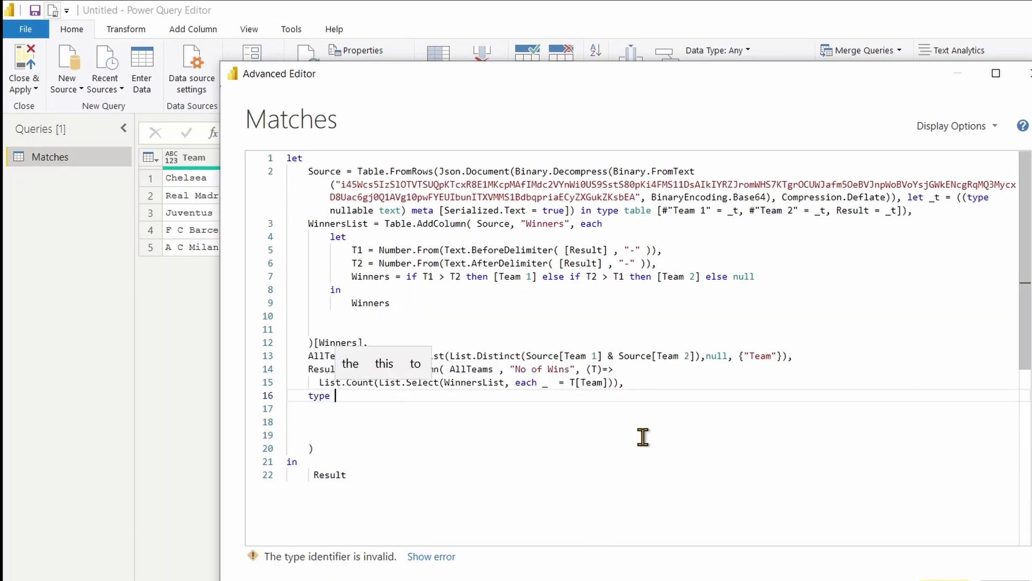
type("number")
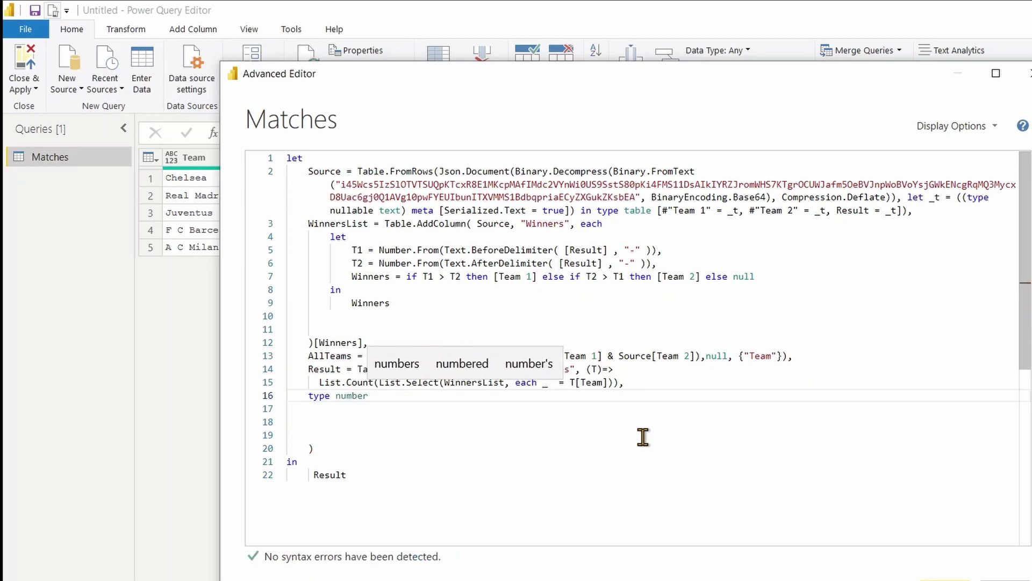
Step: Delete the surplus blank lines below type number and apply the query code
key("Return")
key("BackSpace")
key("BackSpace")
key("BackSpace")
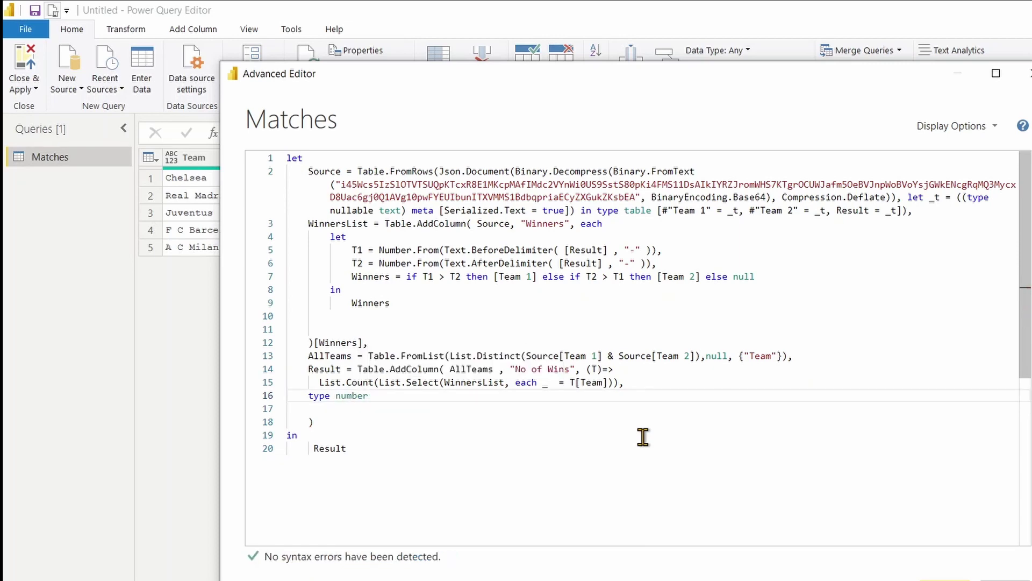
left_click(925, 575)
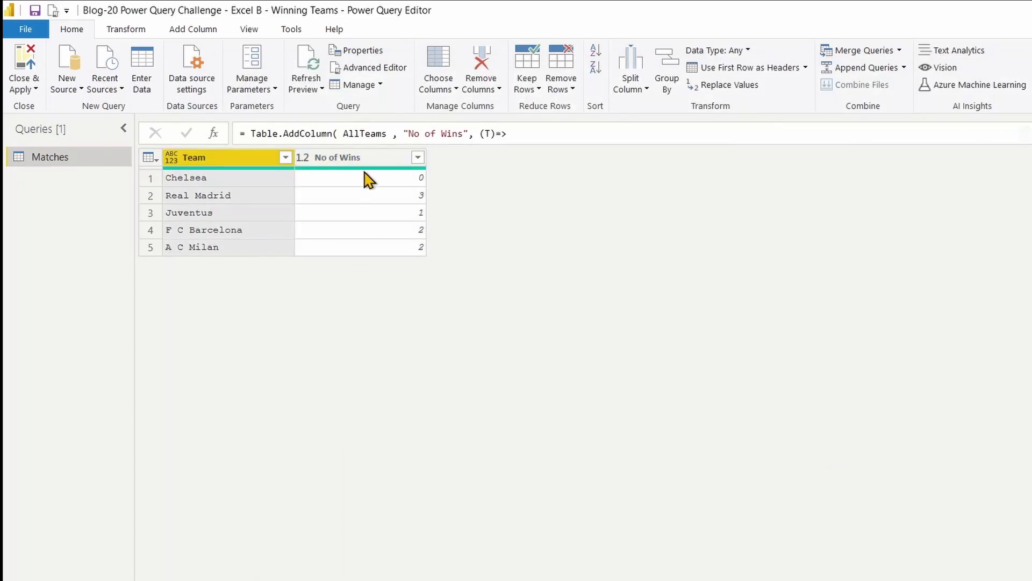
Step: Sort the team table by No of Wins in descending order
left_click(418, 157)
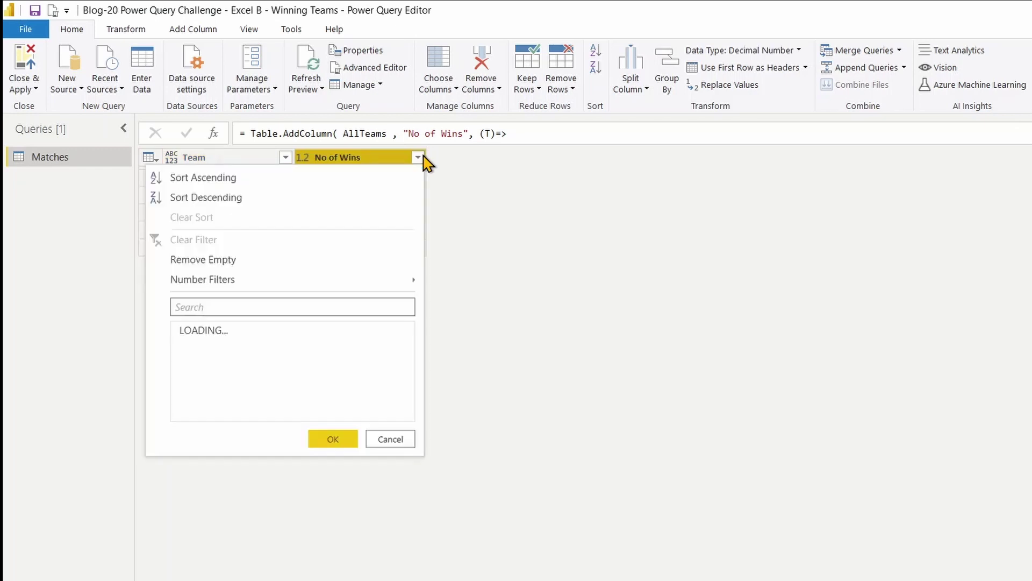
left_click(355, 203)
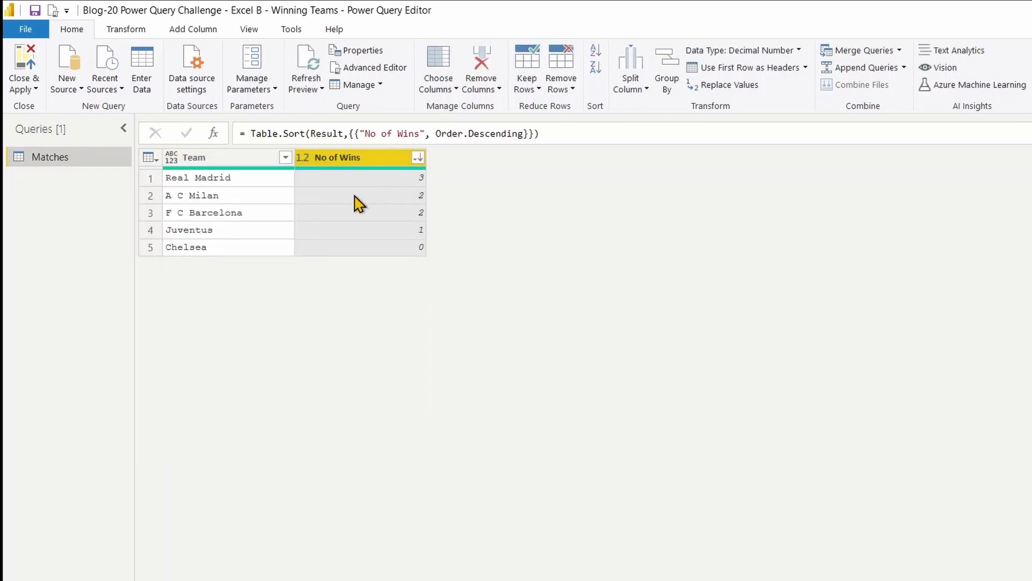